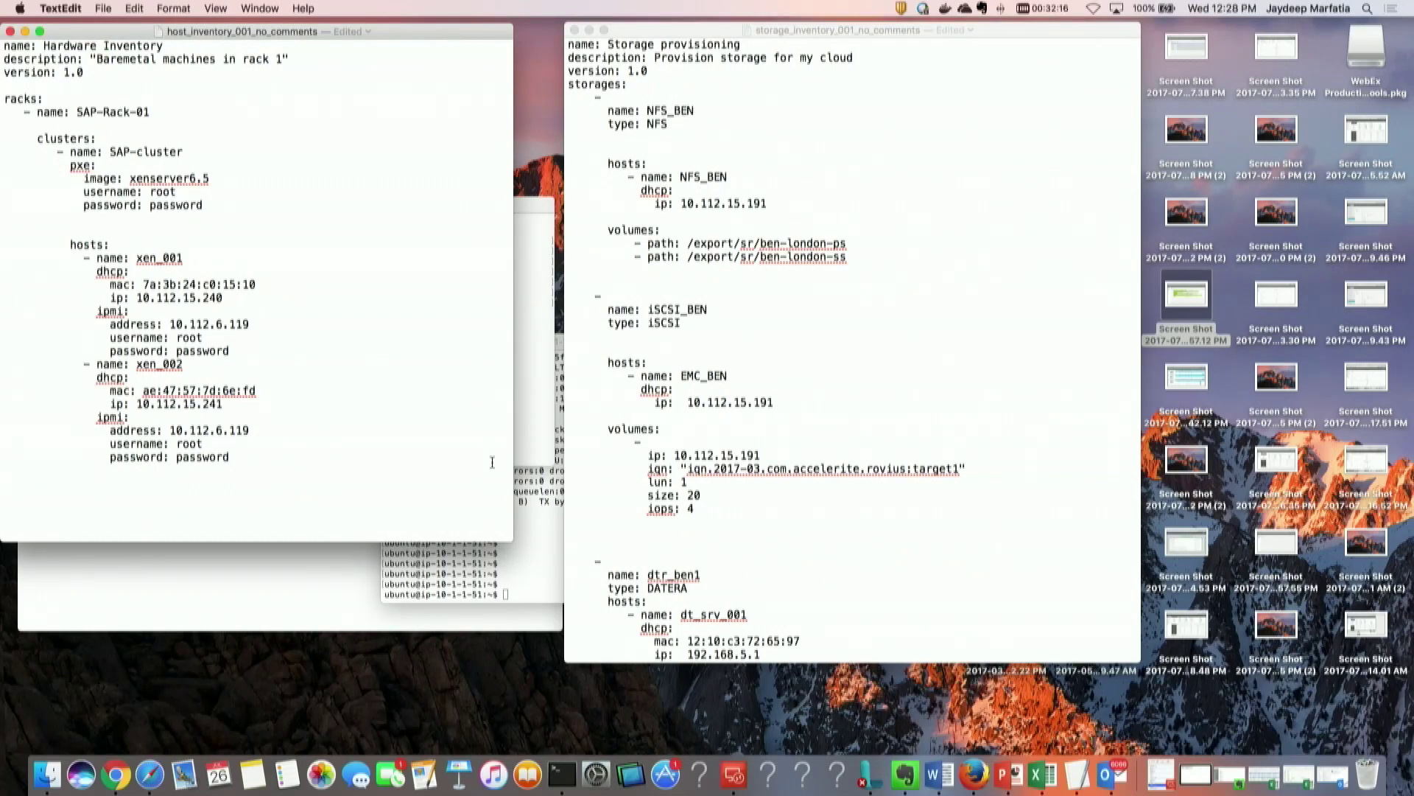
# Step: Review the NFS_BEN, iSCSI_BEN and dtr_ben1 storage inventory file, then switch to Rovius Configurator in Firefox
pyautogui.scroll(-3, 775, 475)
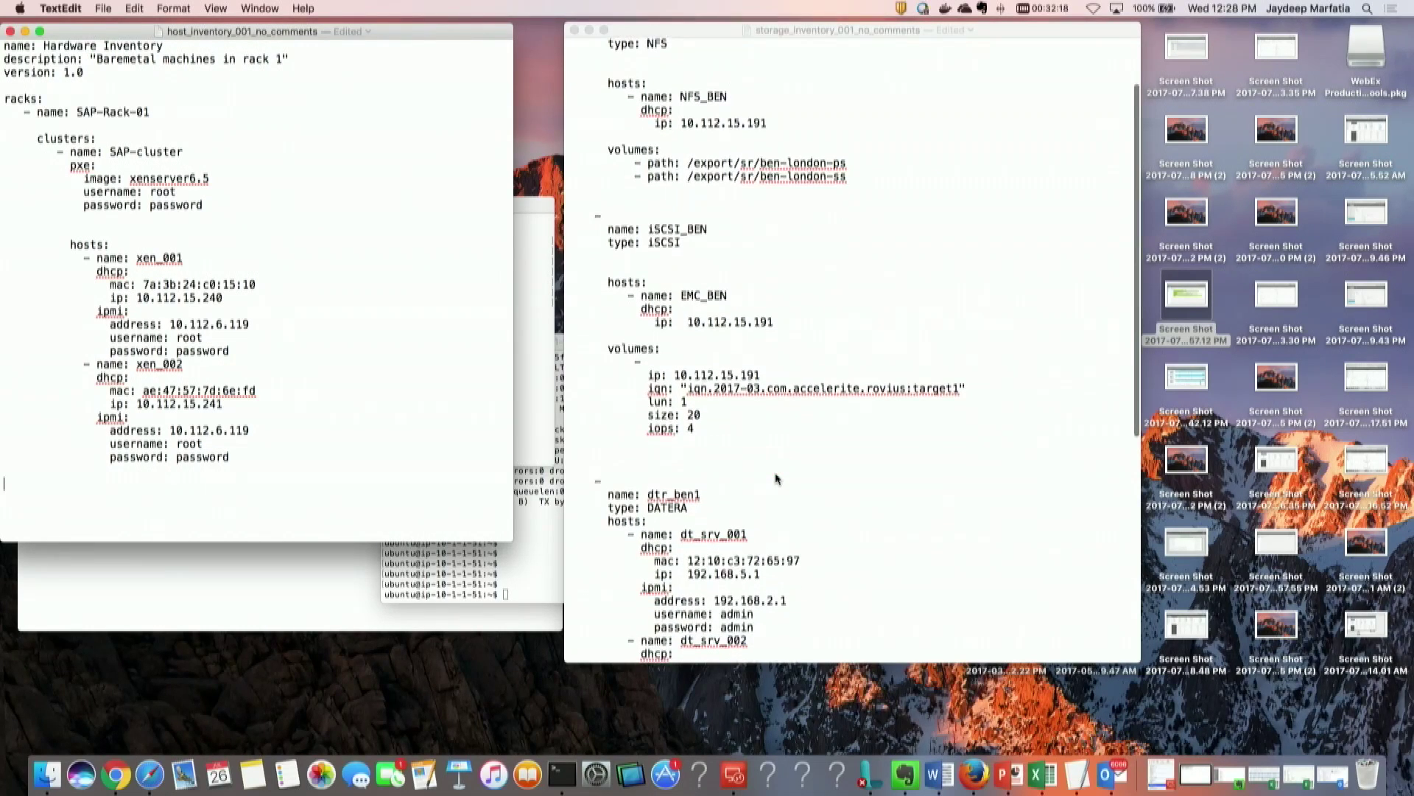
pyautogui.scroll(-10, 776, 477)
pyautogui.scroll(12, 758, 451)
pyautogui.scroll(1, 758, 451)
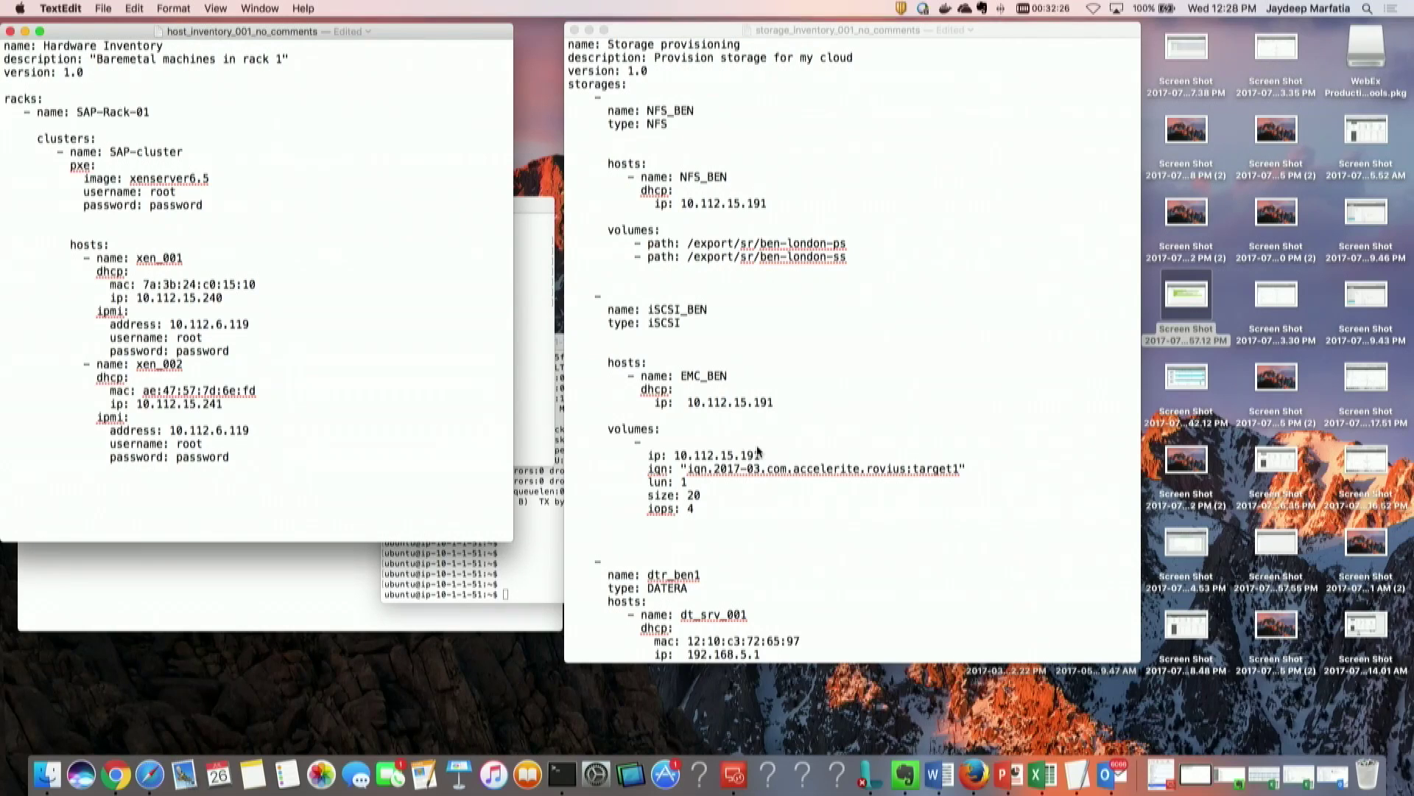
pyautogui.press('super+Tab')
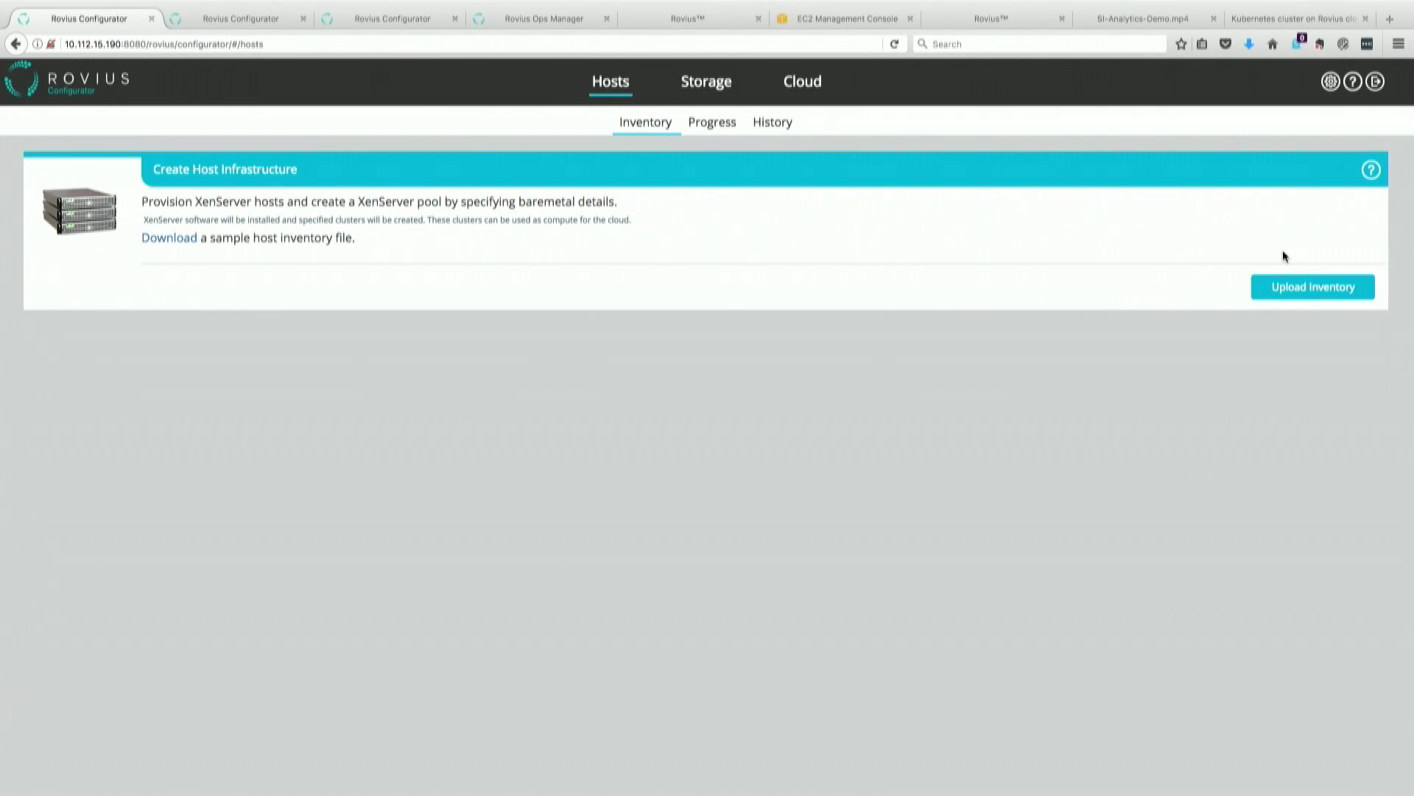
# Step: Upload host_inventory_001.yml from the setup 01 folder as the host inventory
pyautogui.click(1313, 283)
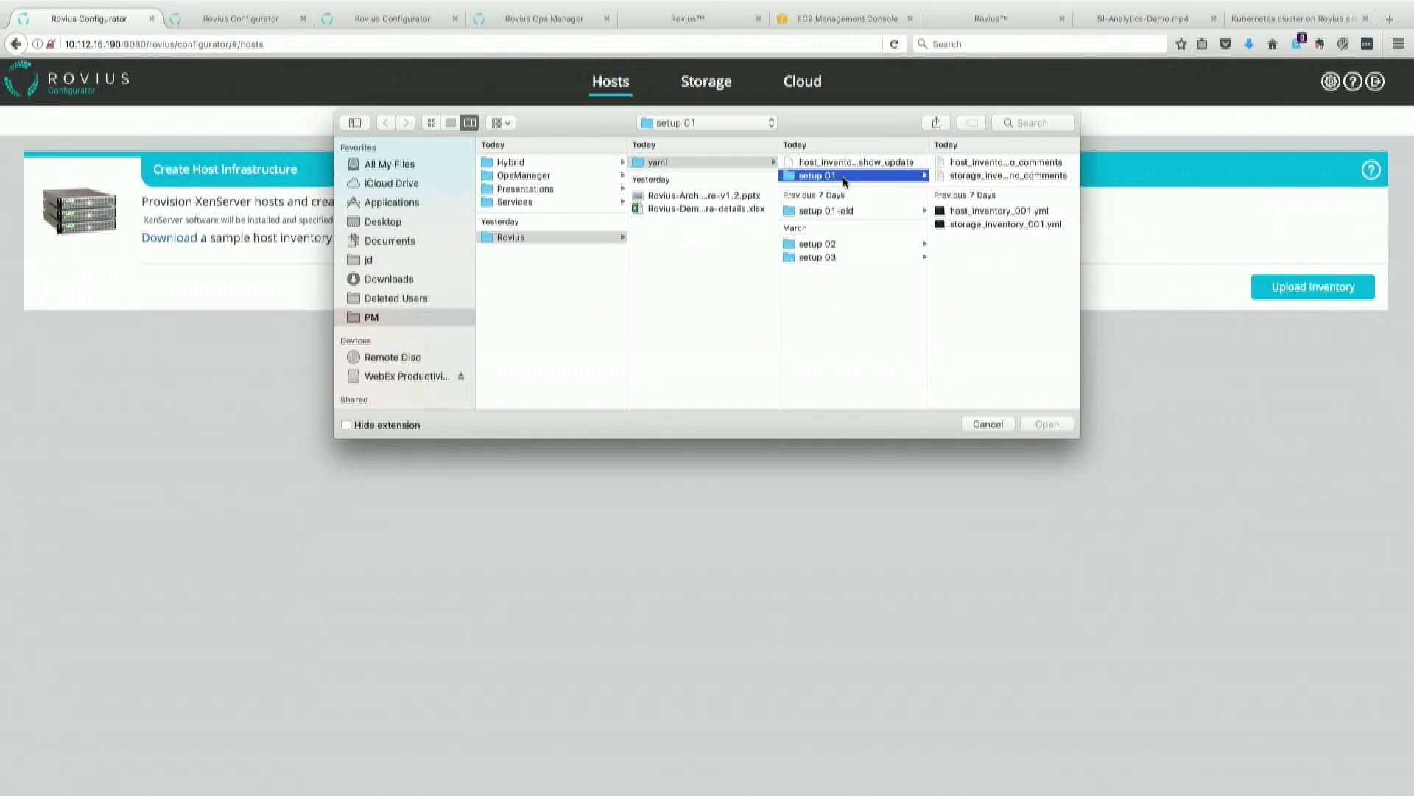
pyautogui.click(1008, 212)
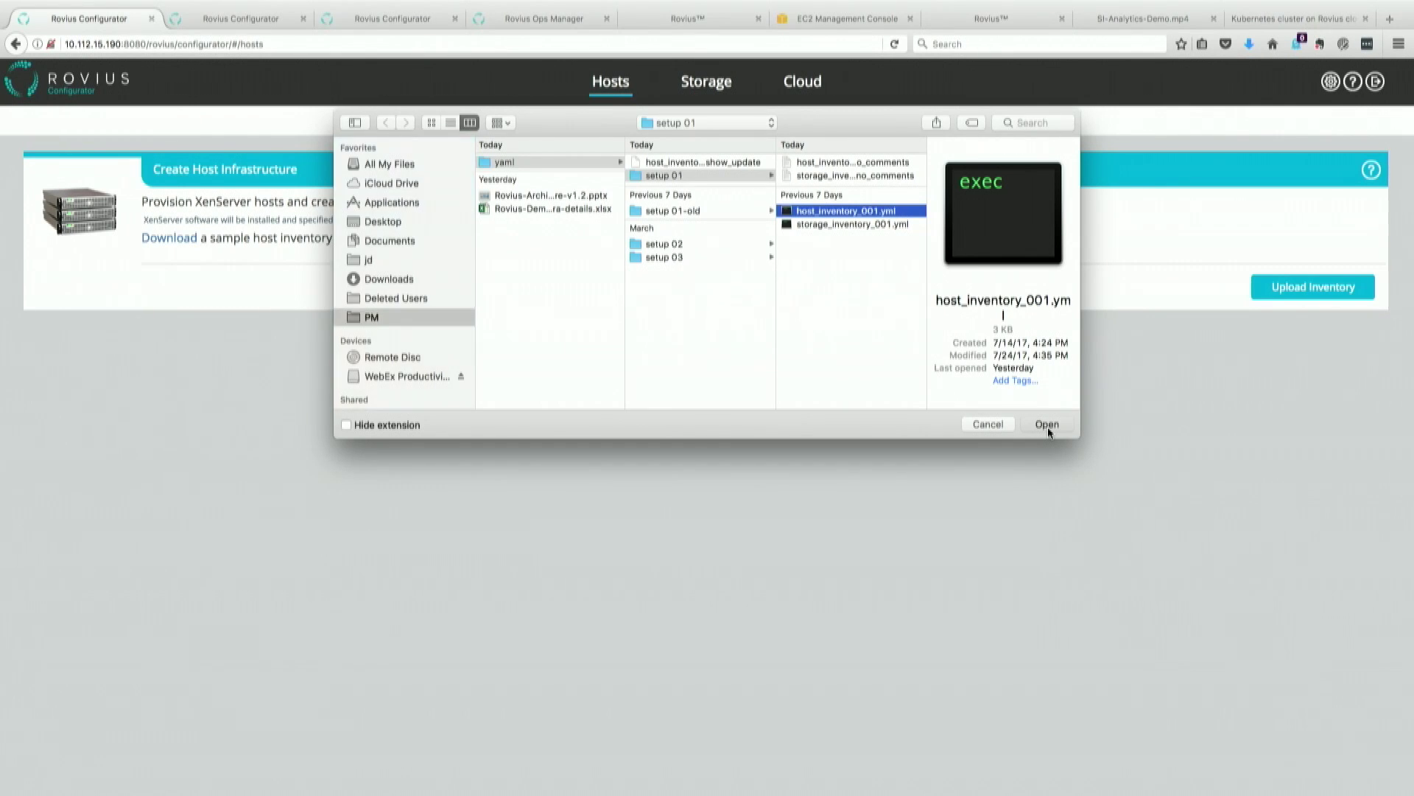
pyautogui.click(1048, 425)
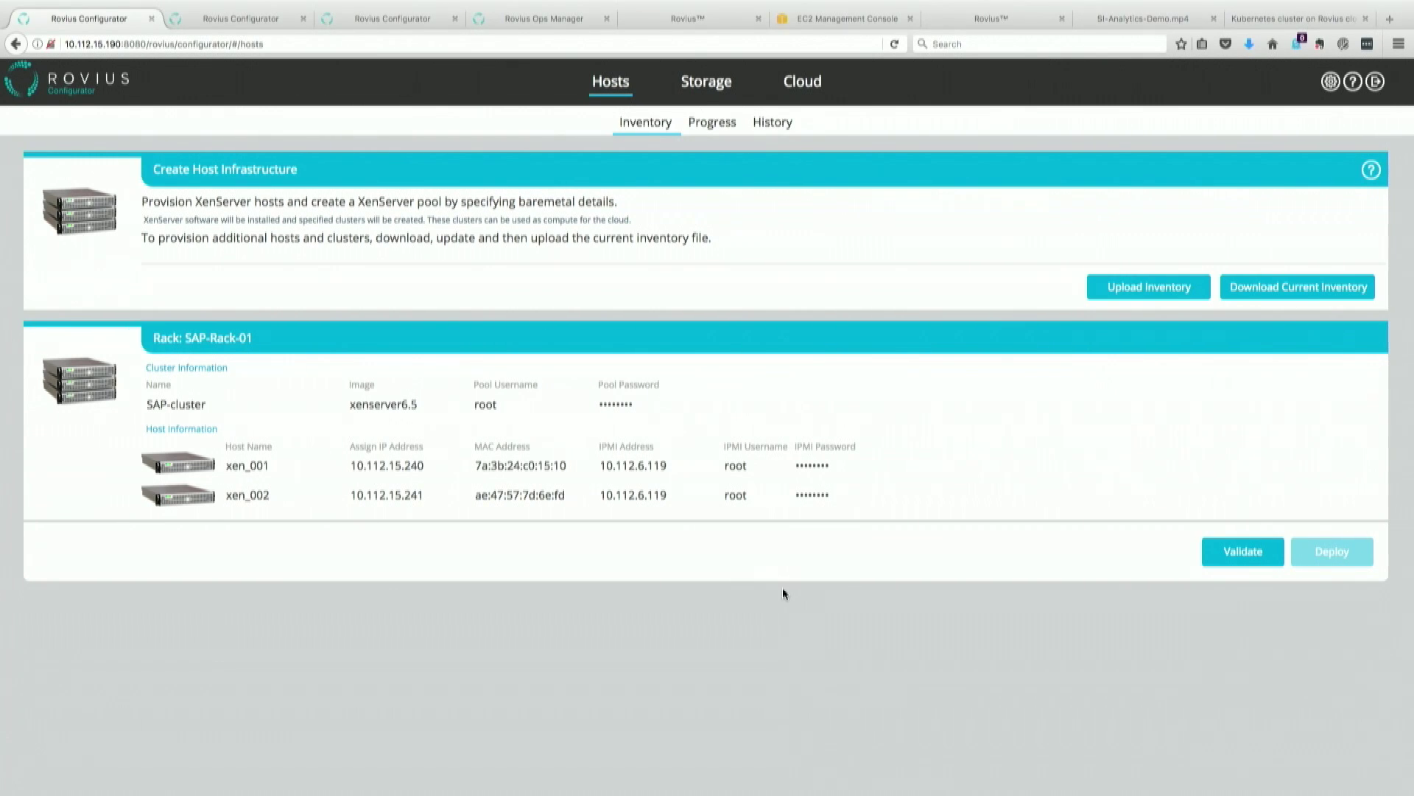
# Step: Validate the xen_001/xen_002 host inventory and deploy it with the default description
pyautogui.click(1253, 559)
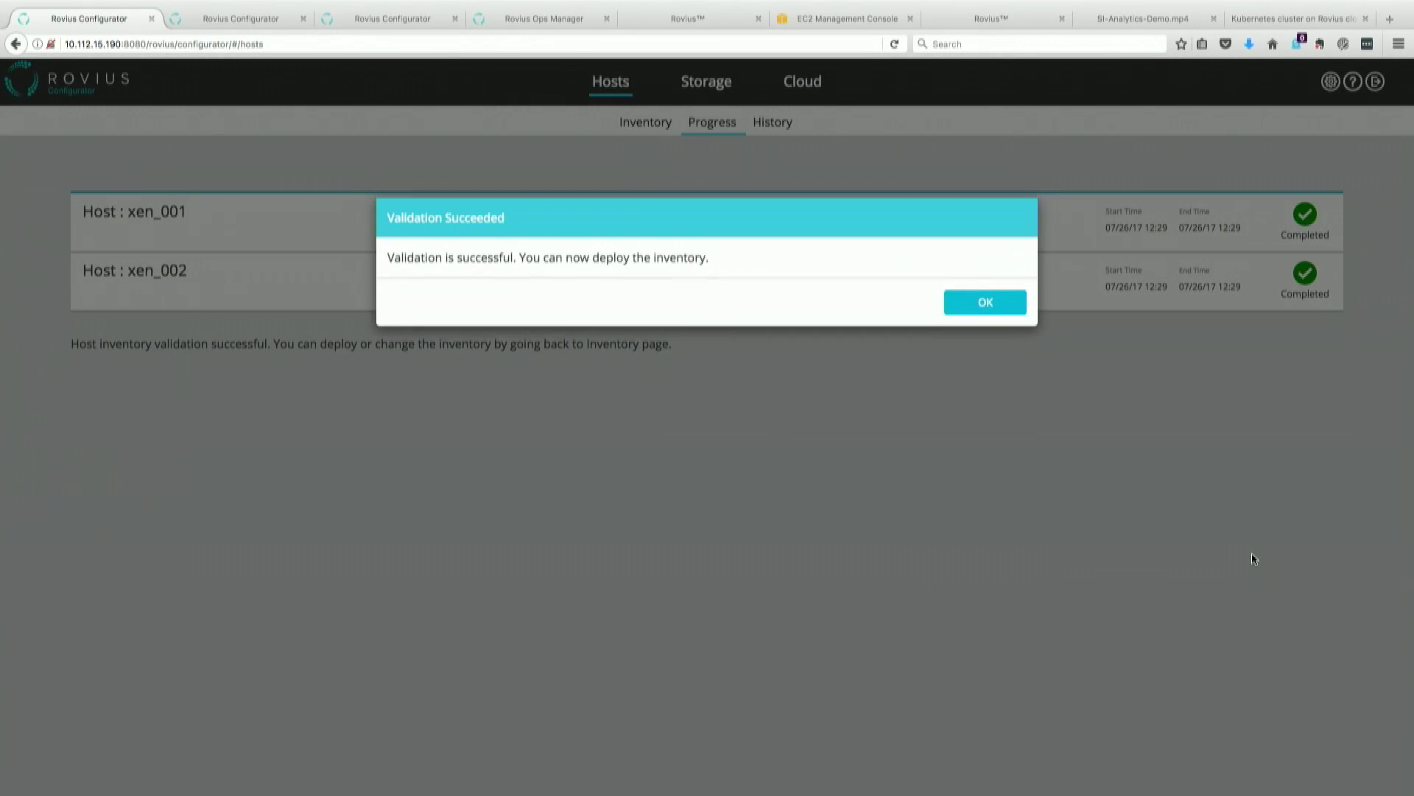
pyautogui.click(983, 306)
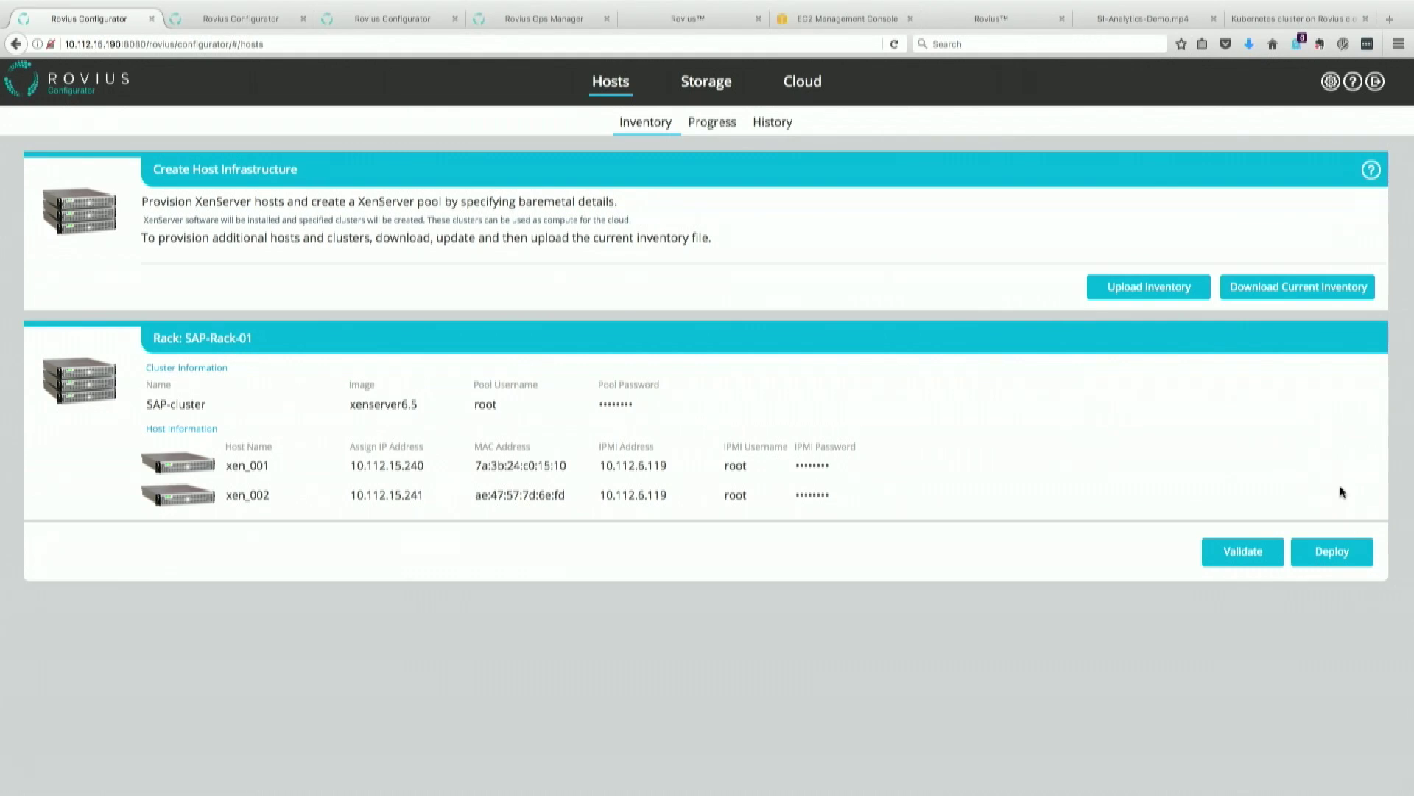
pyautogui.click(1338, 552)
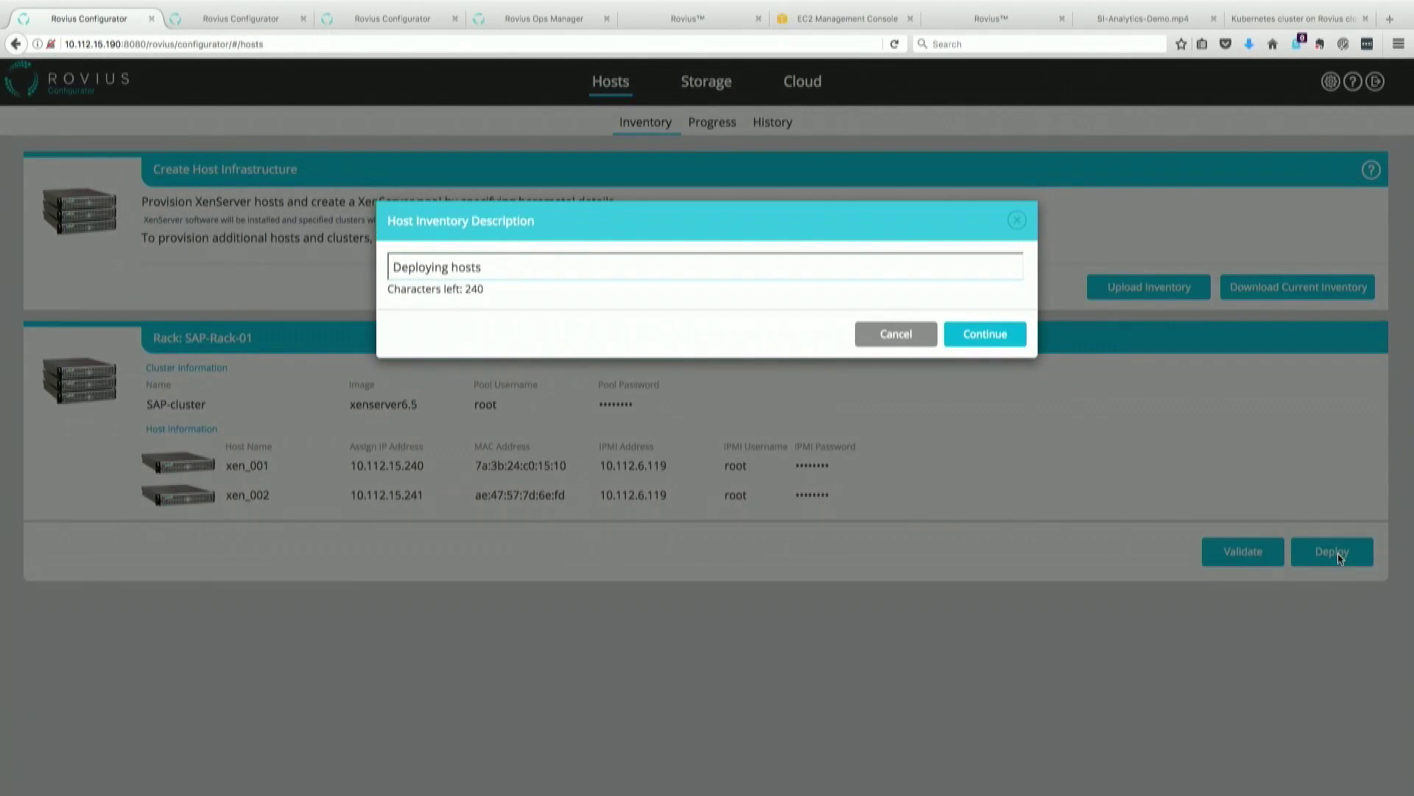
pyautogui.click(999, 335)
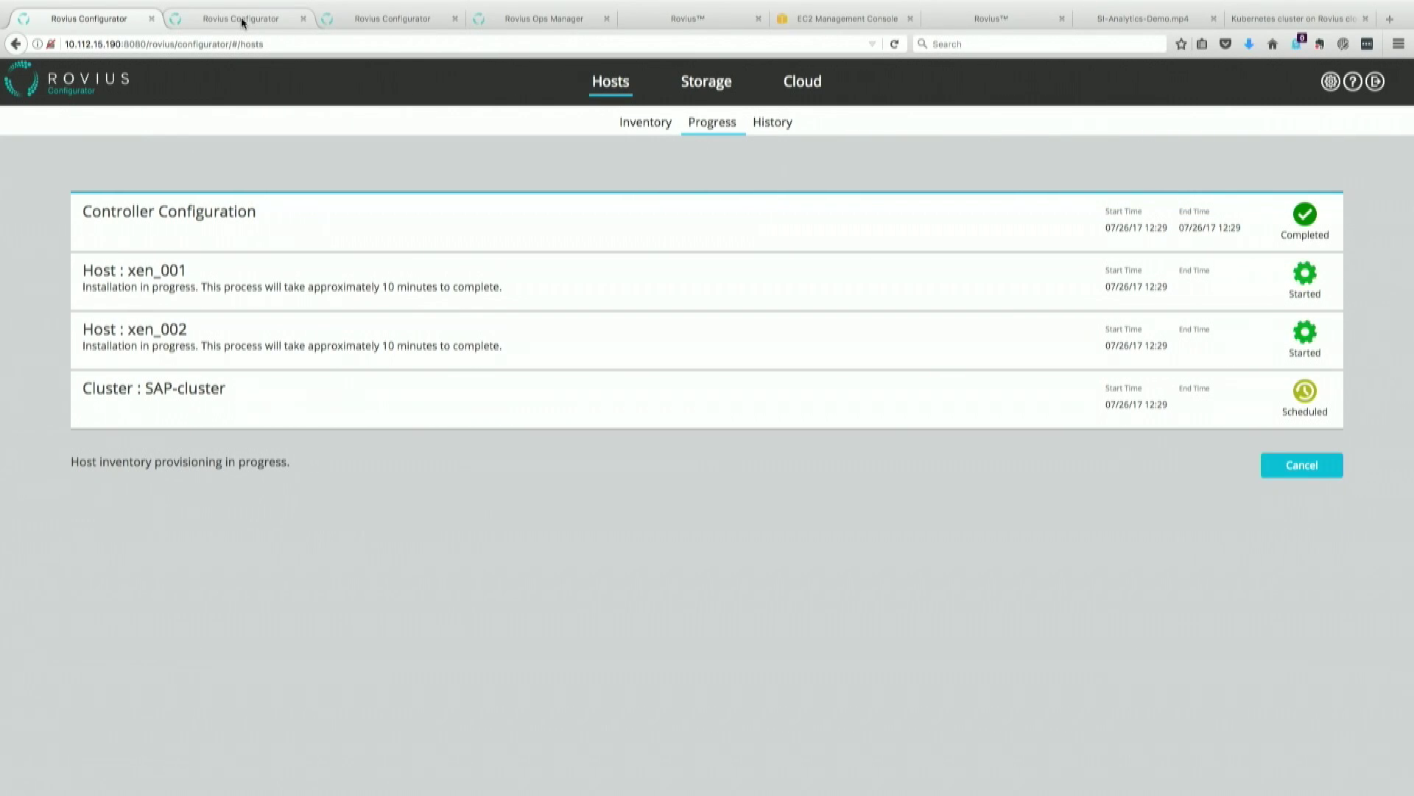
# Step: Upload storage_inventory_001.yml in the Storage section
pyautogui.click(241, 16)
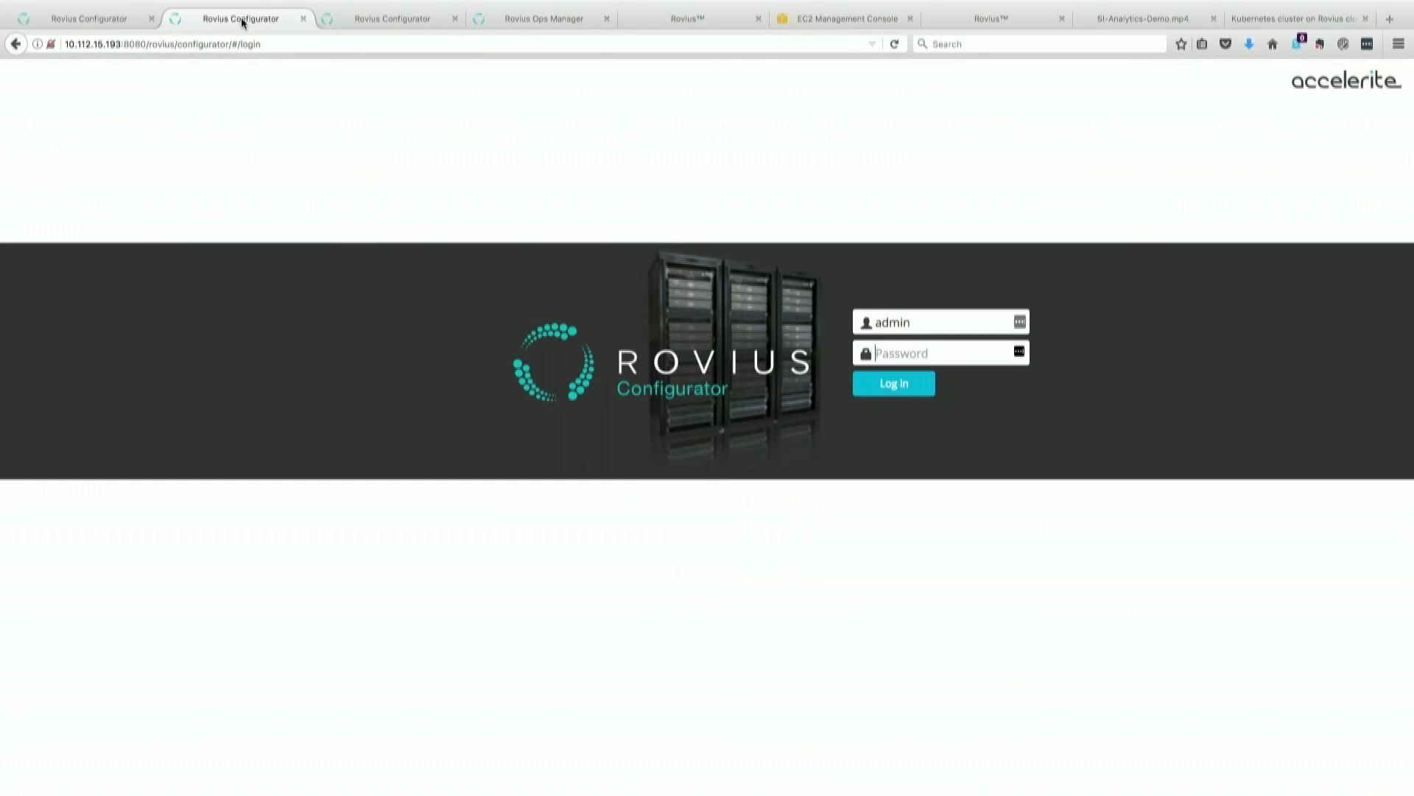
pyautogui.click(117, 18)
pyautogui.click(705, 81)
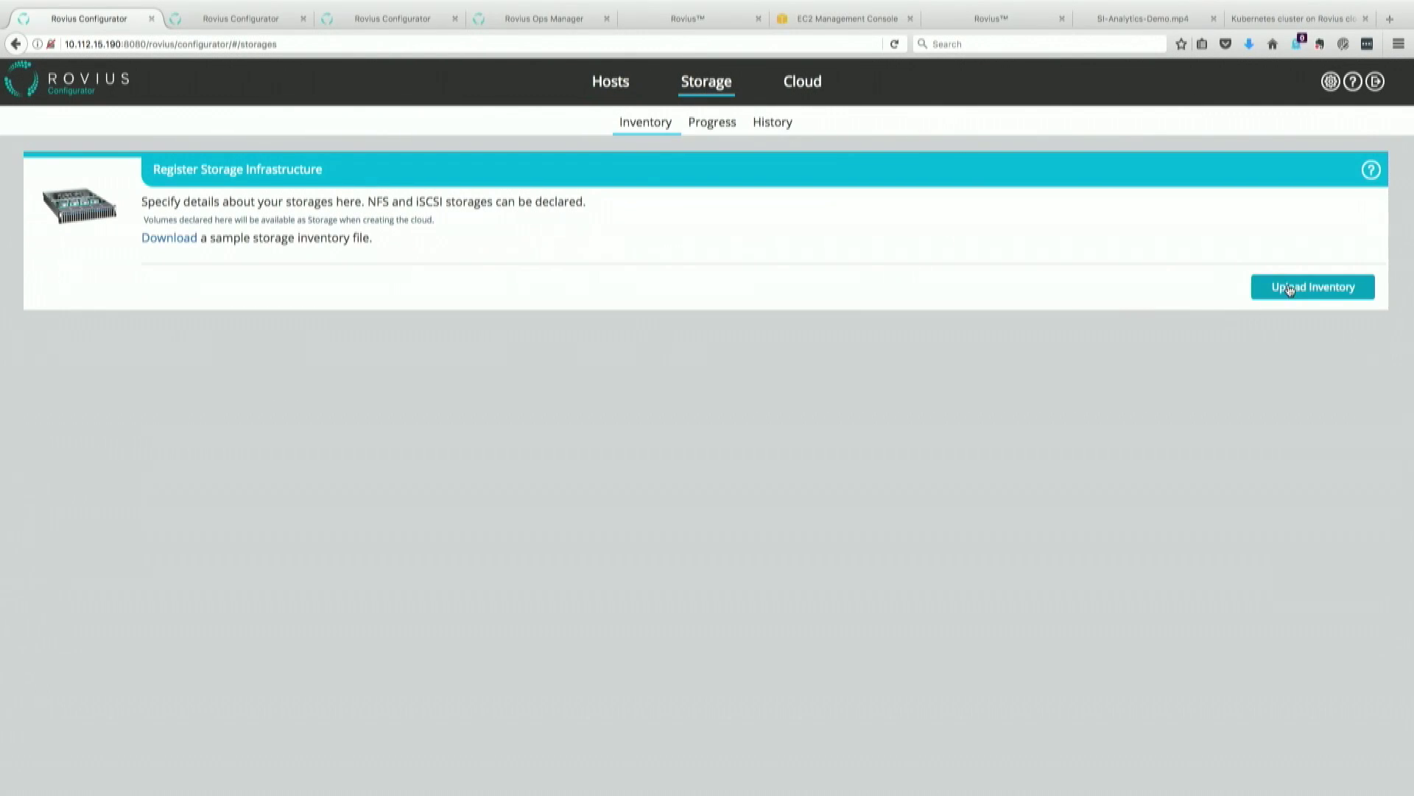
pyautogui.click(1289, 289)
pyautogui.click(540, 224)
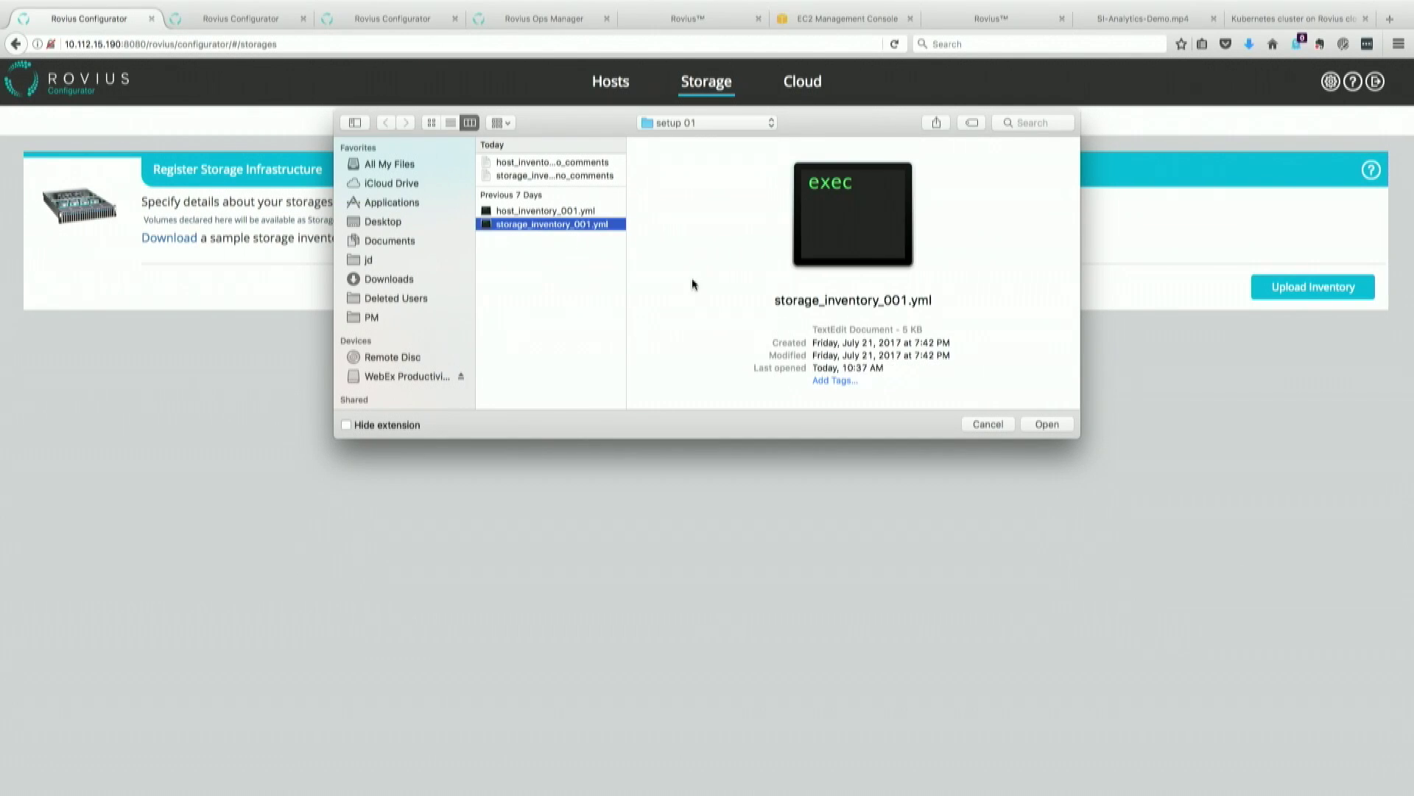
pyautogui.click(1052, 427)
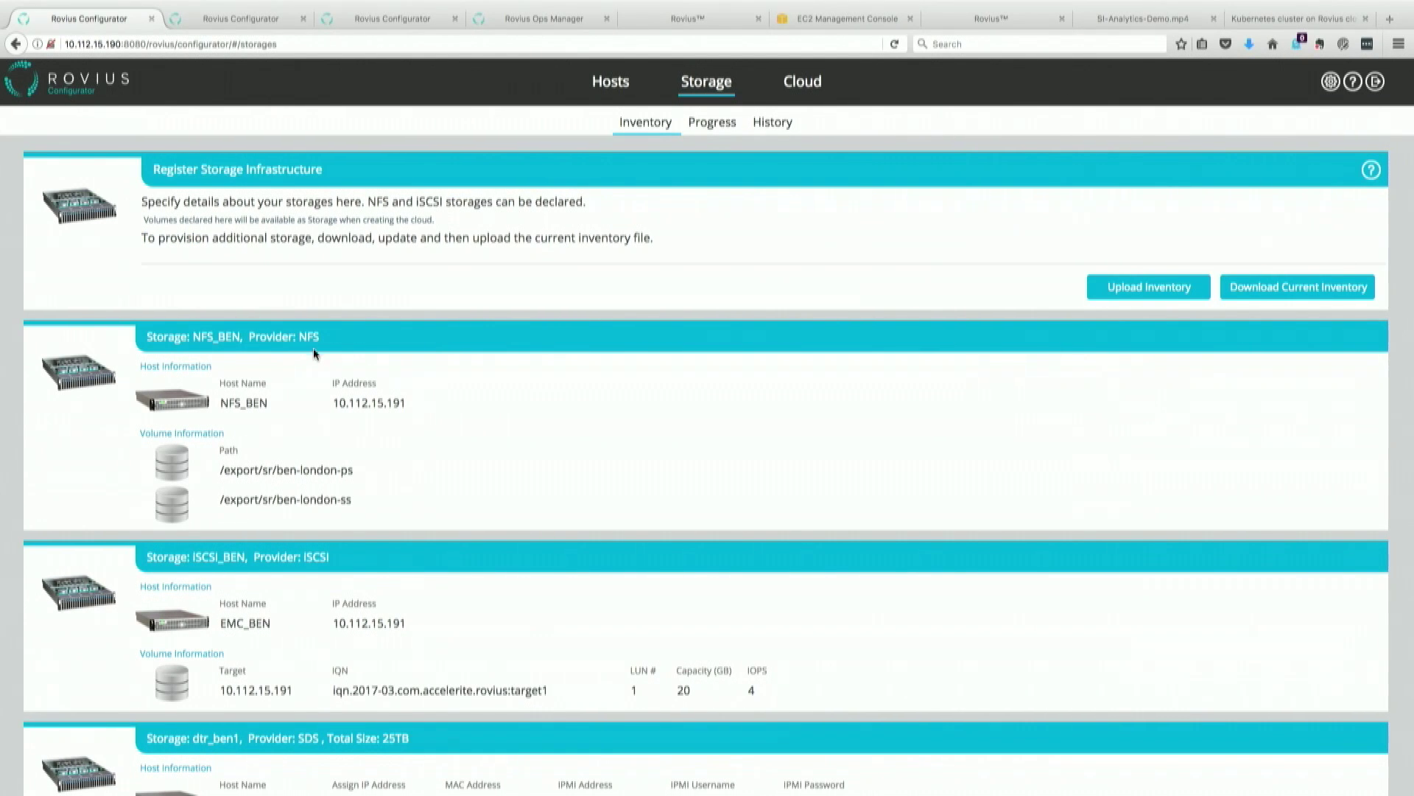
# Step: Look over the listed storages NFS_BEN, iSCSI_BEN and 25TB dtr_ben1 on hosts dt_srv_001–003
pyautogui.scroll(-1, 429, 543)
pyautogui.scroll(-3, 429, 545)
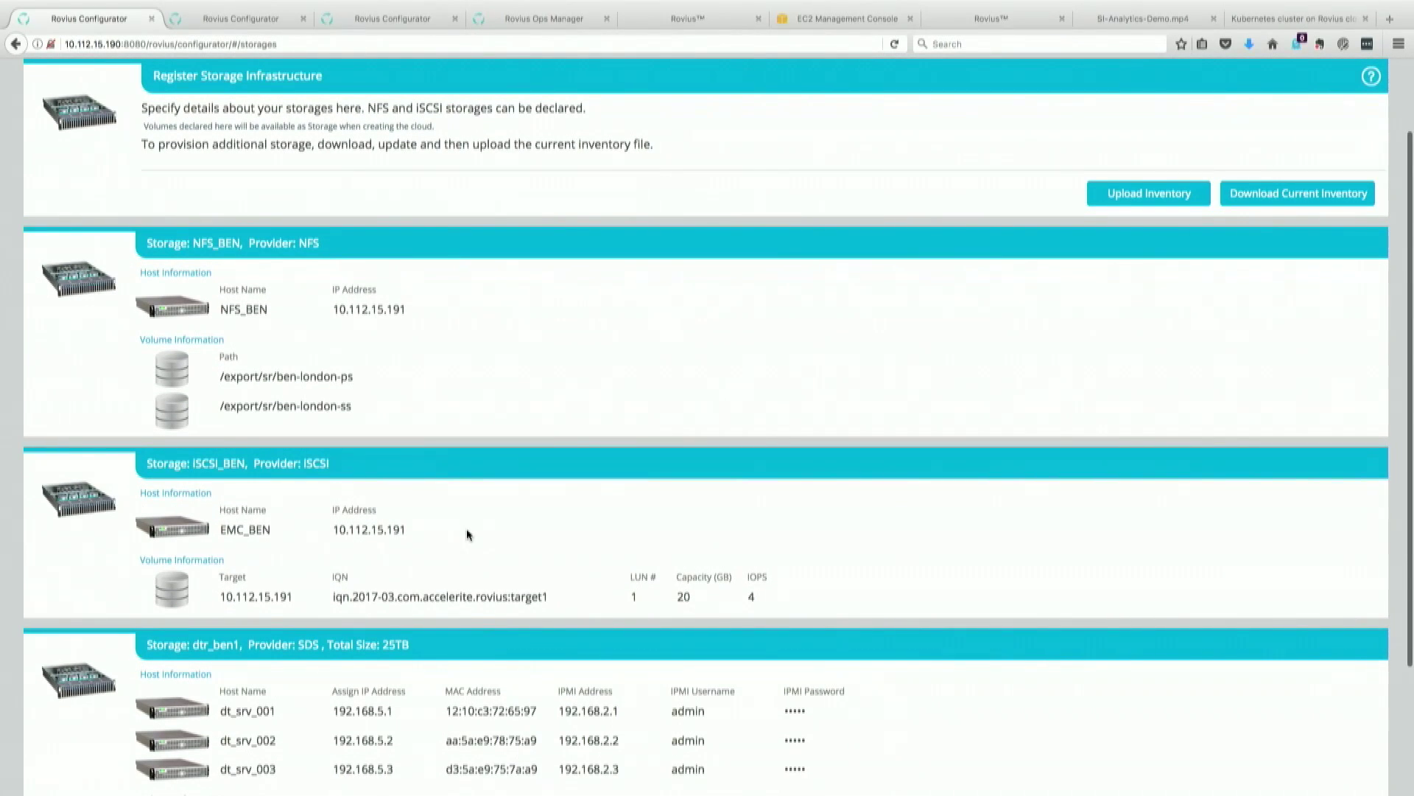
pyautogui.scroll(-5, 467, 534)
pyautogui.scroll(-1, 467, 533)
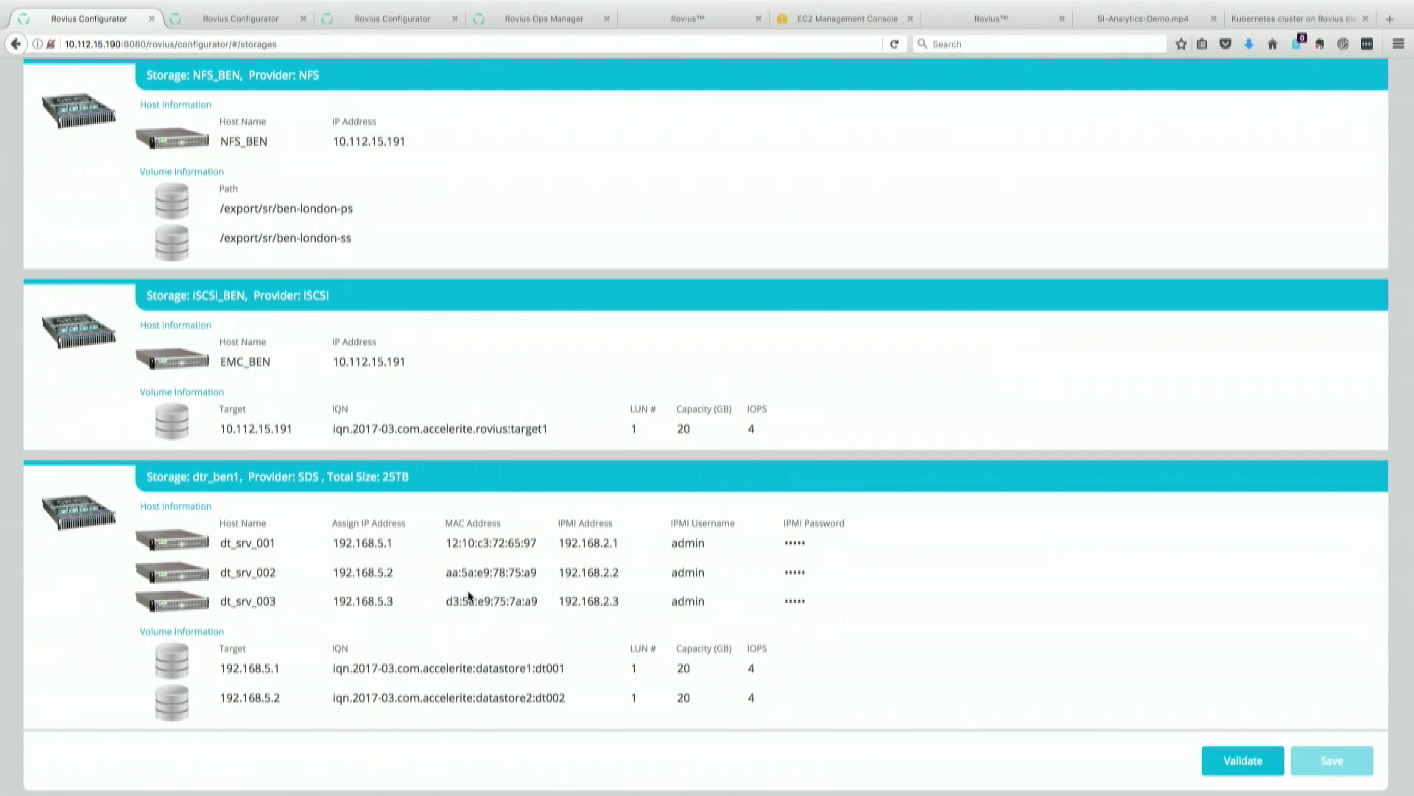
pyautogui.scroll(1, 949, 414)
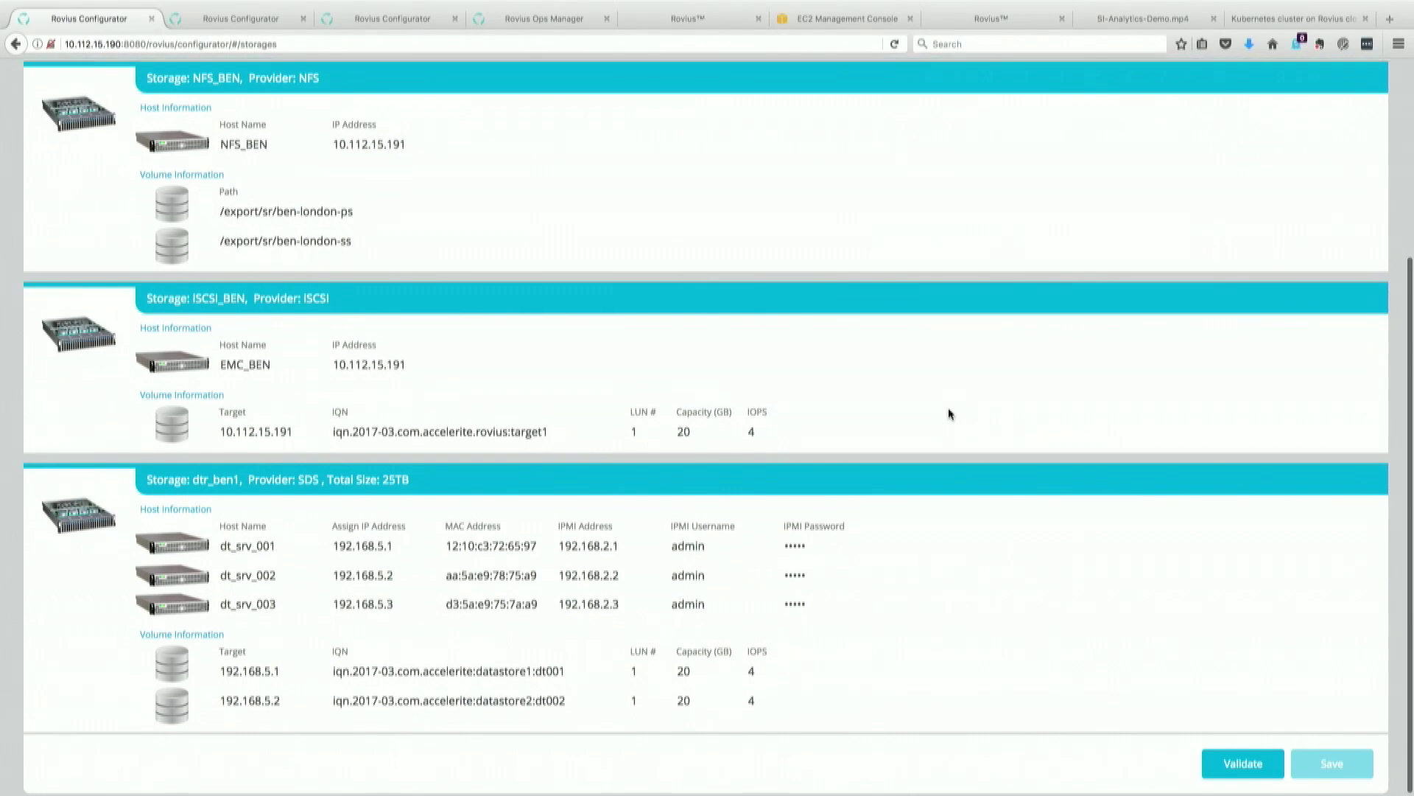
pyautogui.scroll(2, 949, 414)
pyautogui.scroll(-2, 949, 414)
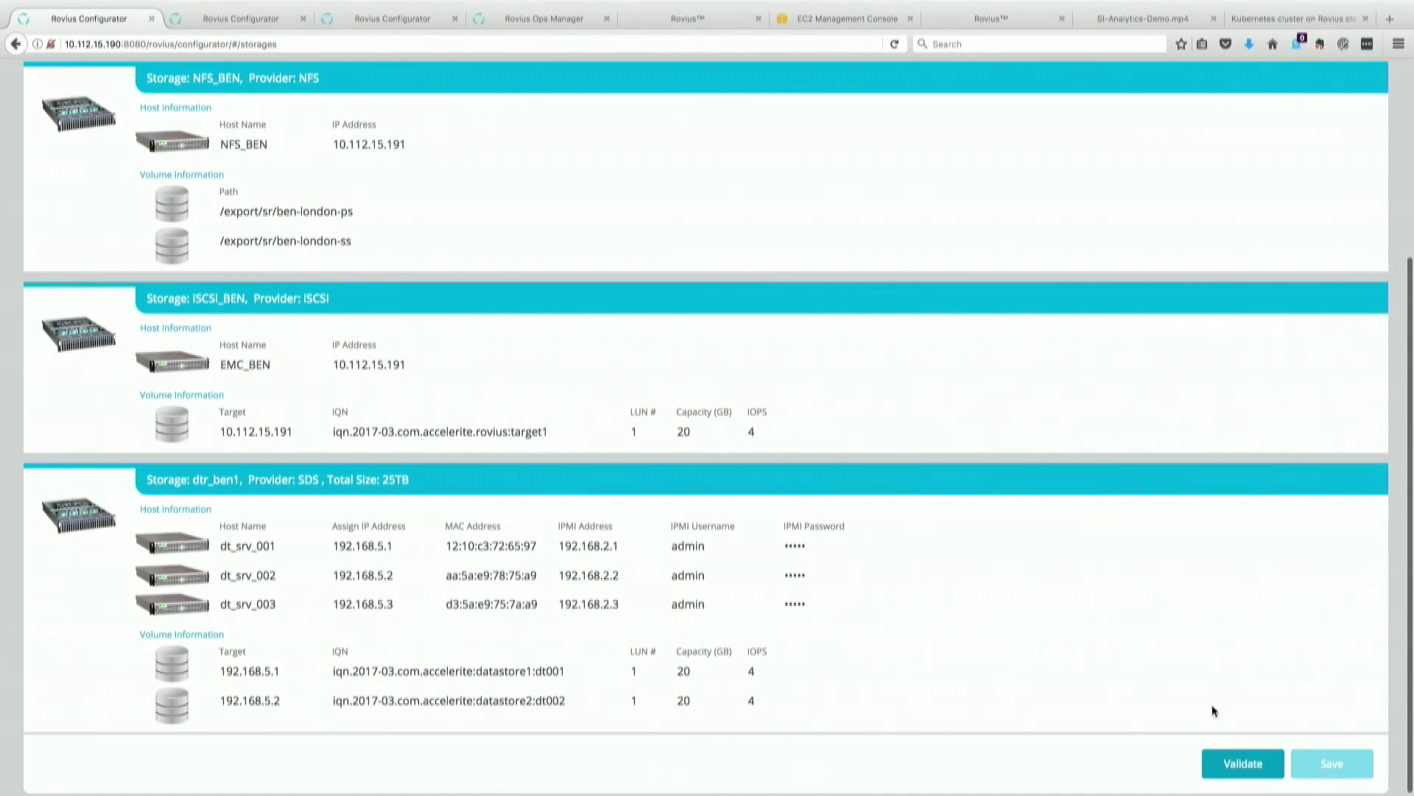
pyautogui.scroll(5, 1187, 629)
pyautogui.scroll(-2, 1187, 628)
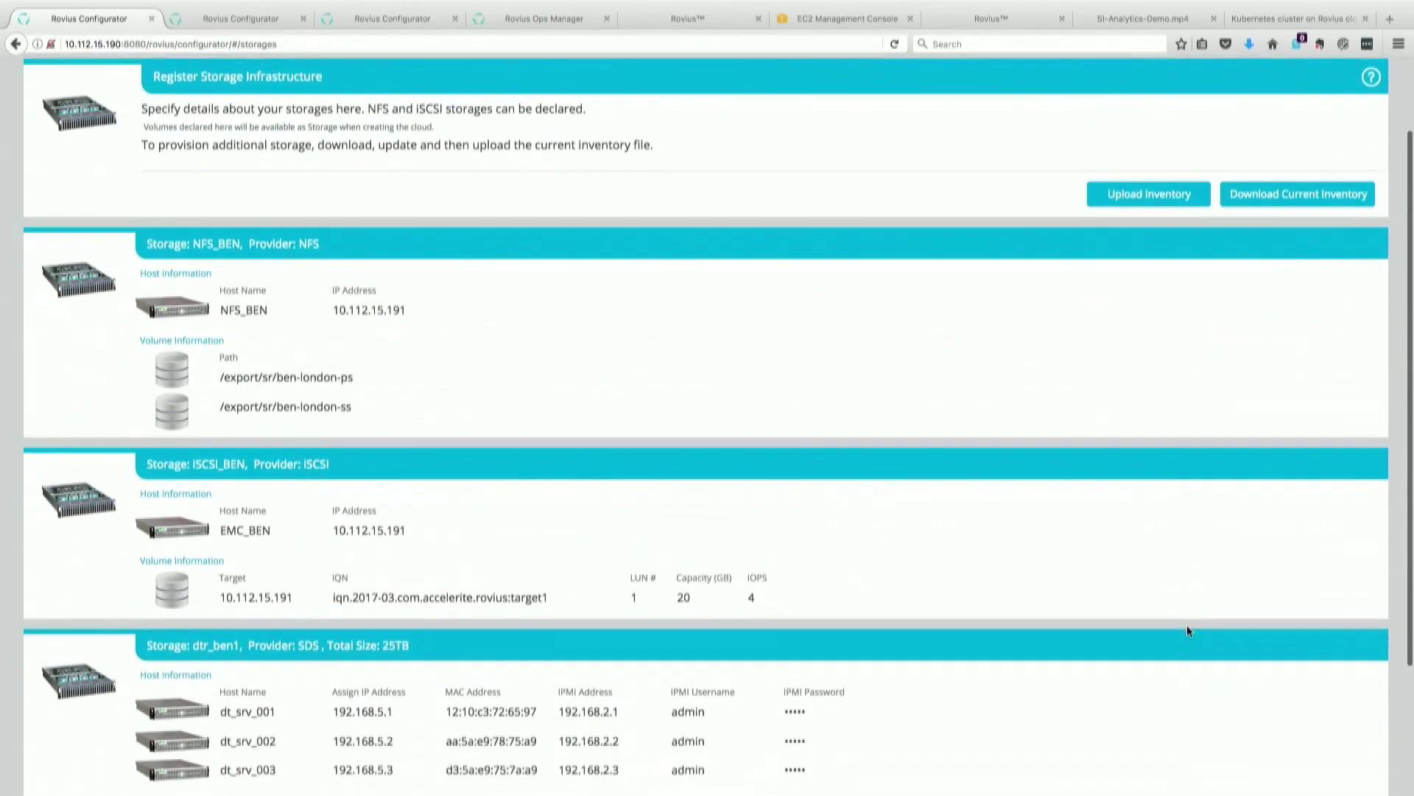
pyautogui.scroll(-4, 1187, 631)
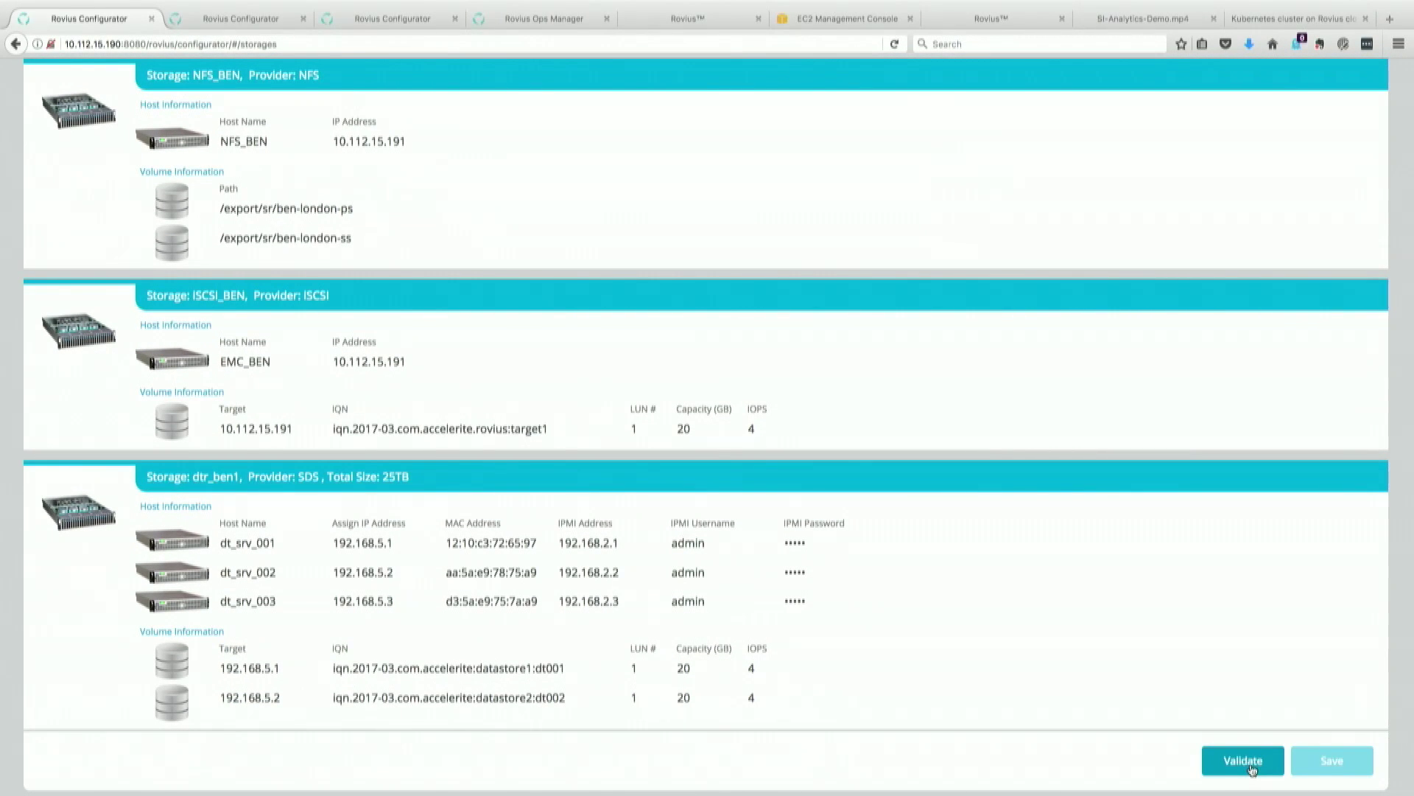
# Step: Validate and register the storage inventory with Save and Continue, then return to the Hosts section
pyautogui.click(1251, 767)
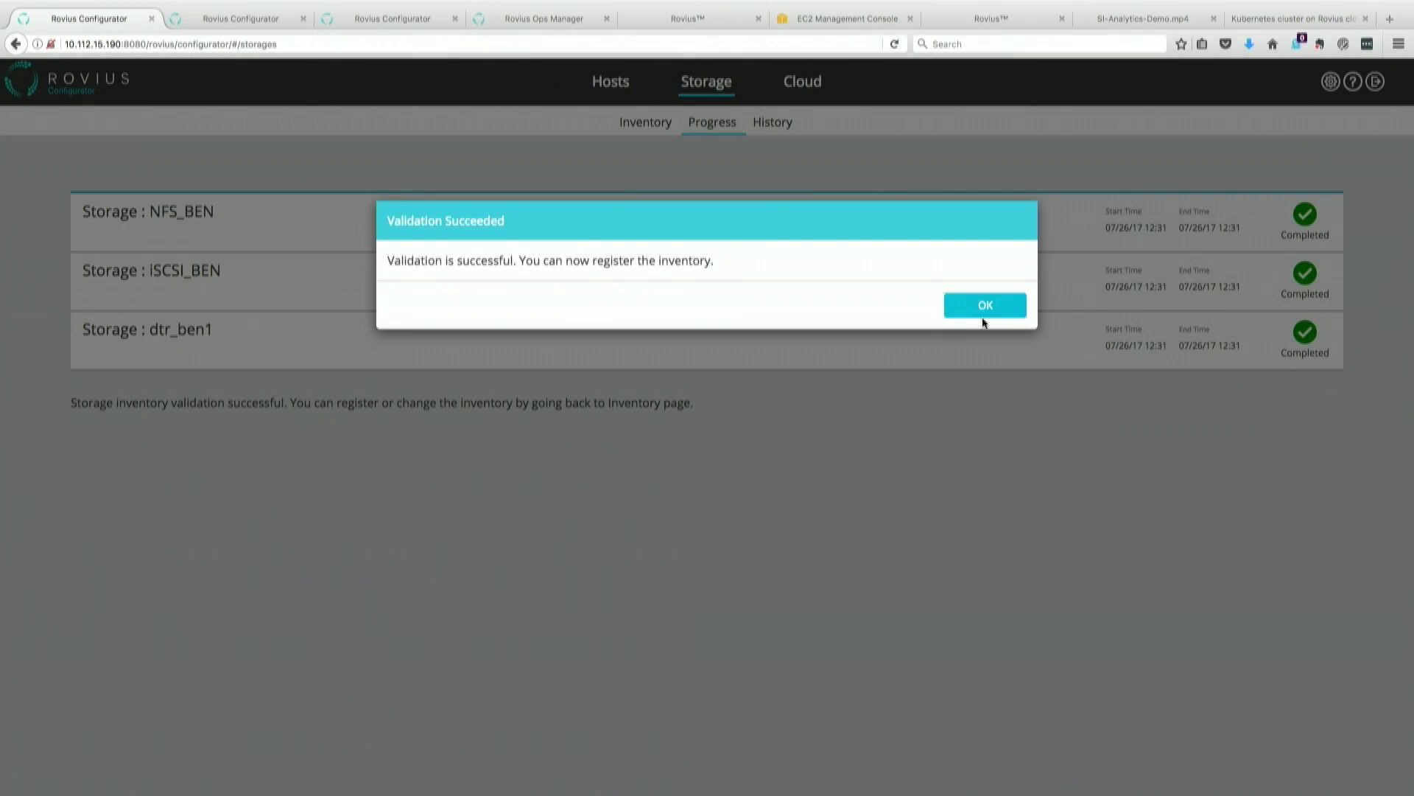
pyautogui.click(985, 306)
pyautogui.scroll(-1, 1121, 573)
pyautogui.scroll(-3, 1121, 573)
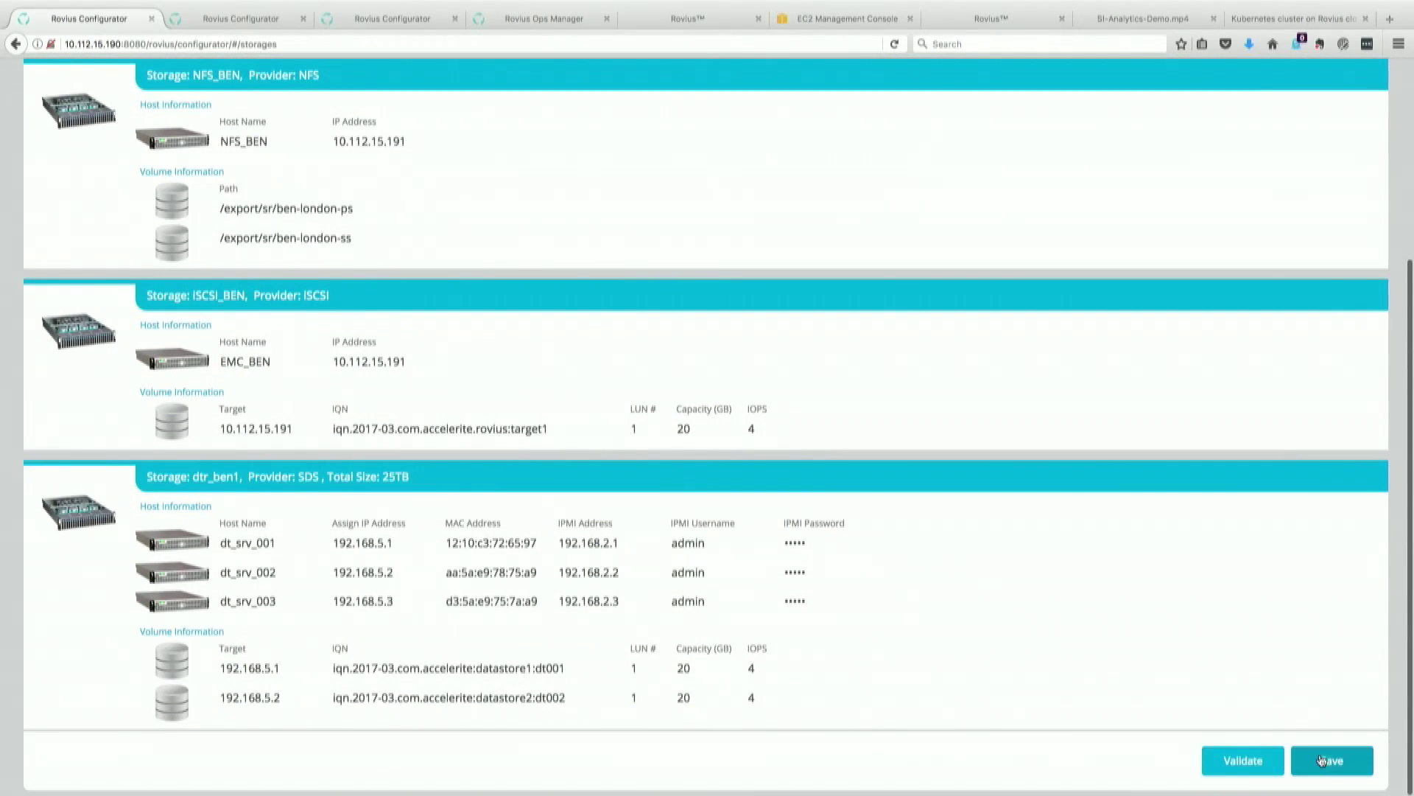
pyautogui.click(1323, 760)
pyautogui.click(995, 331)
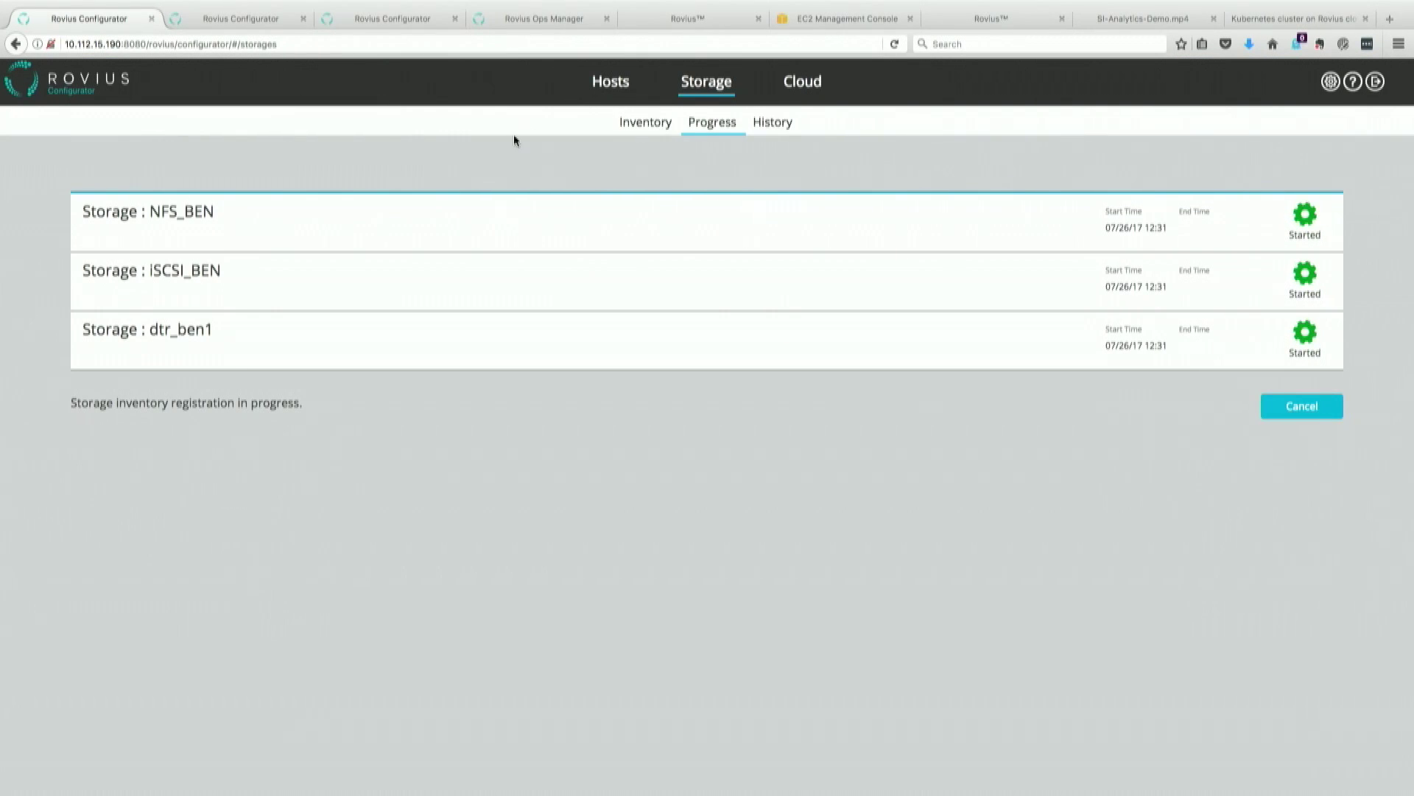
pyautogui.click(603, 83)
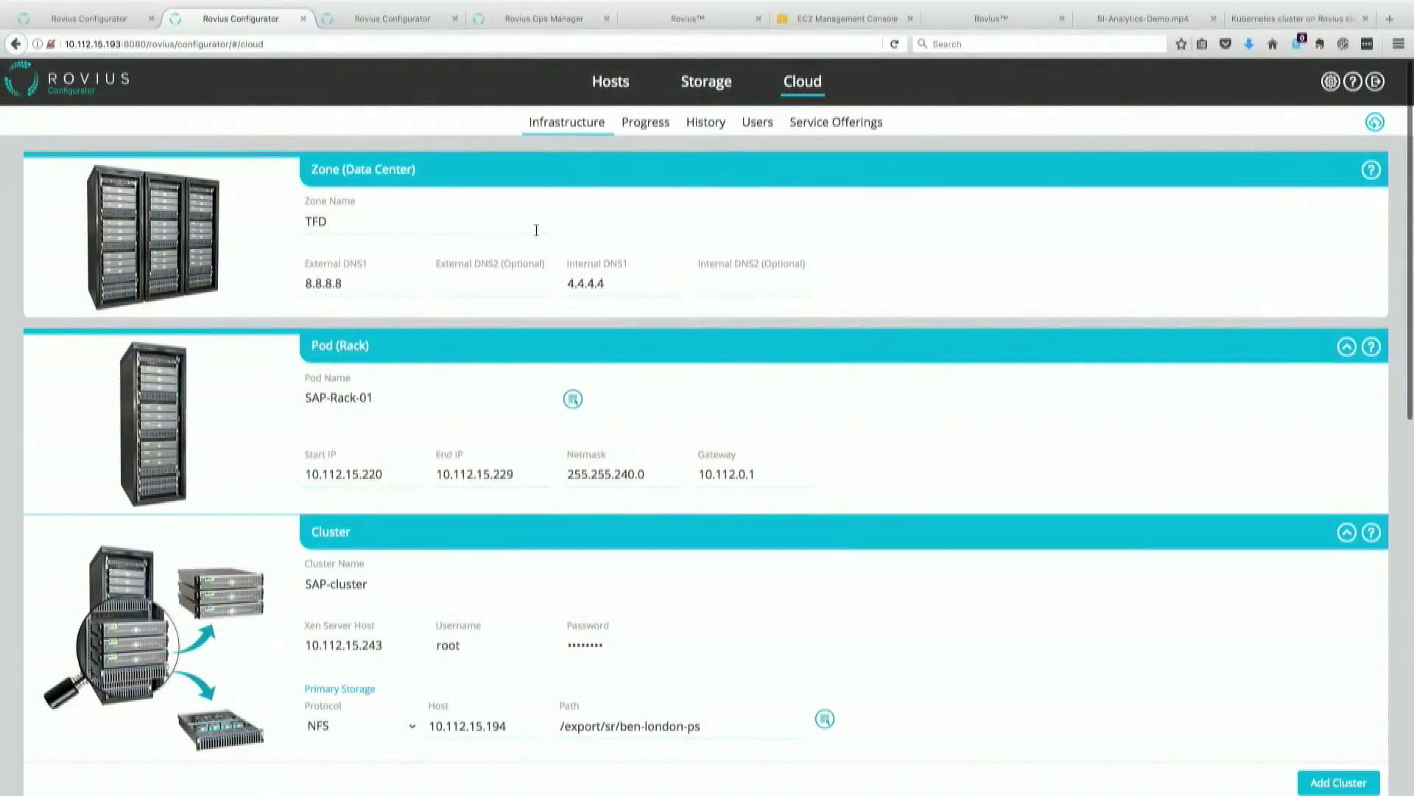
pyautogui.click(611, 81)
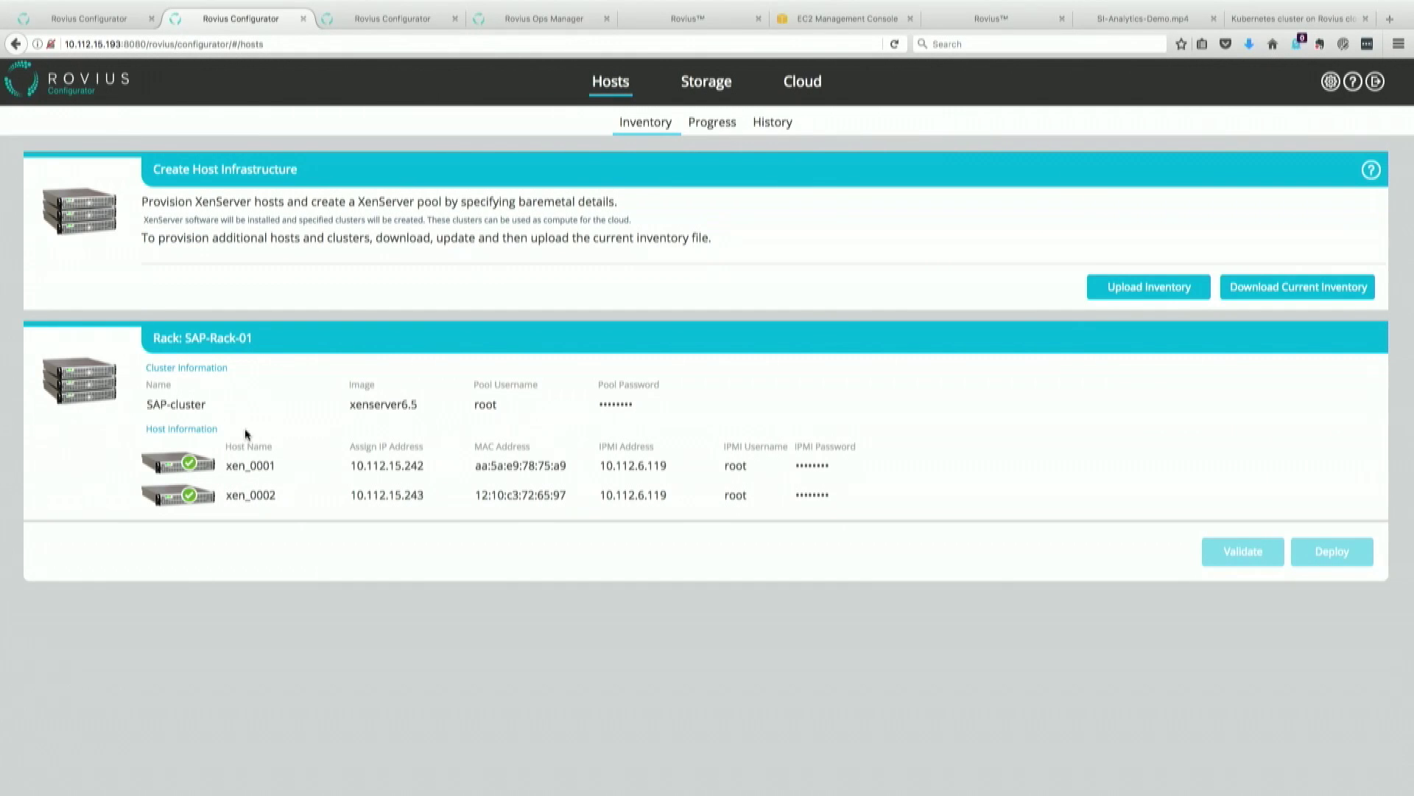
pyautogui.click(706, 81)
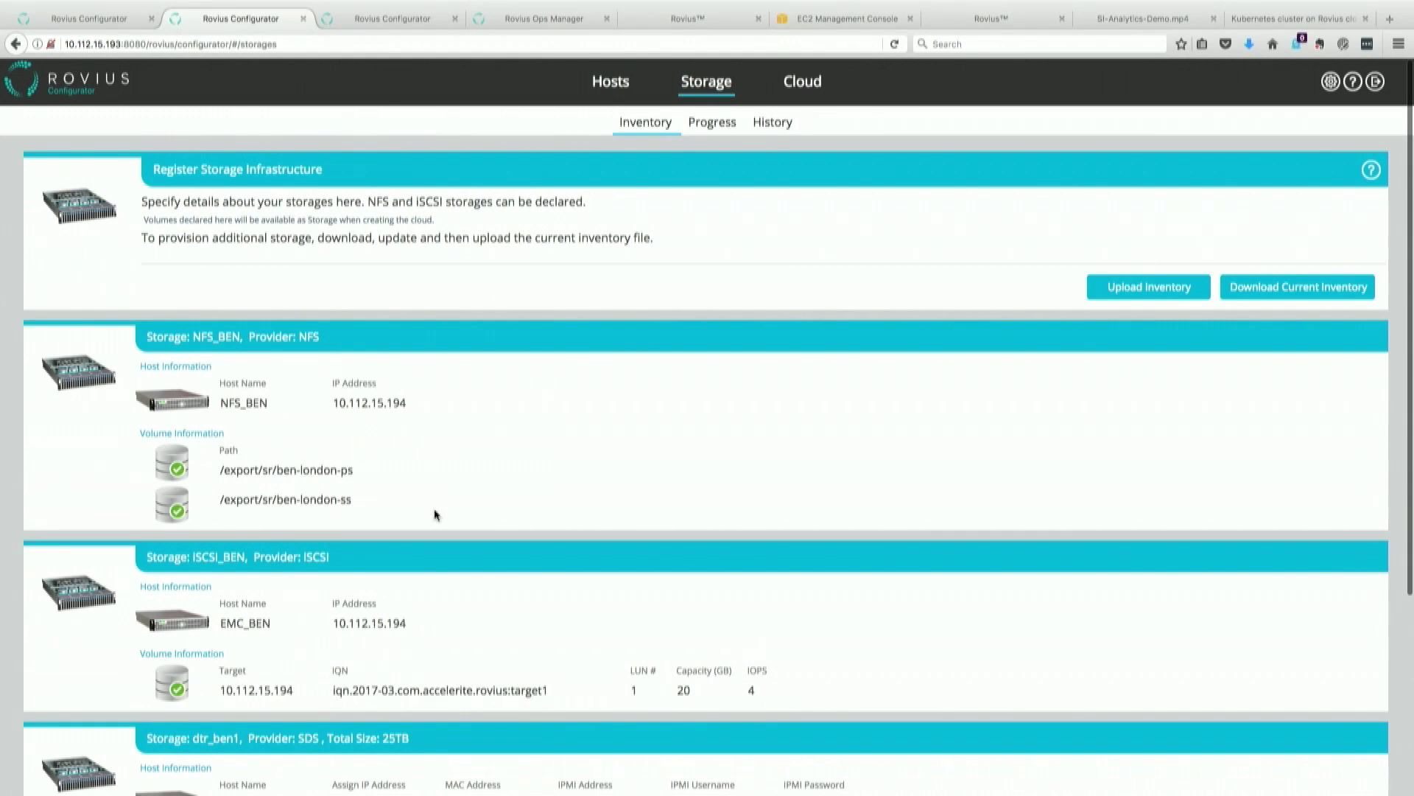
pyautogui.click(821, 85)
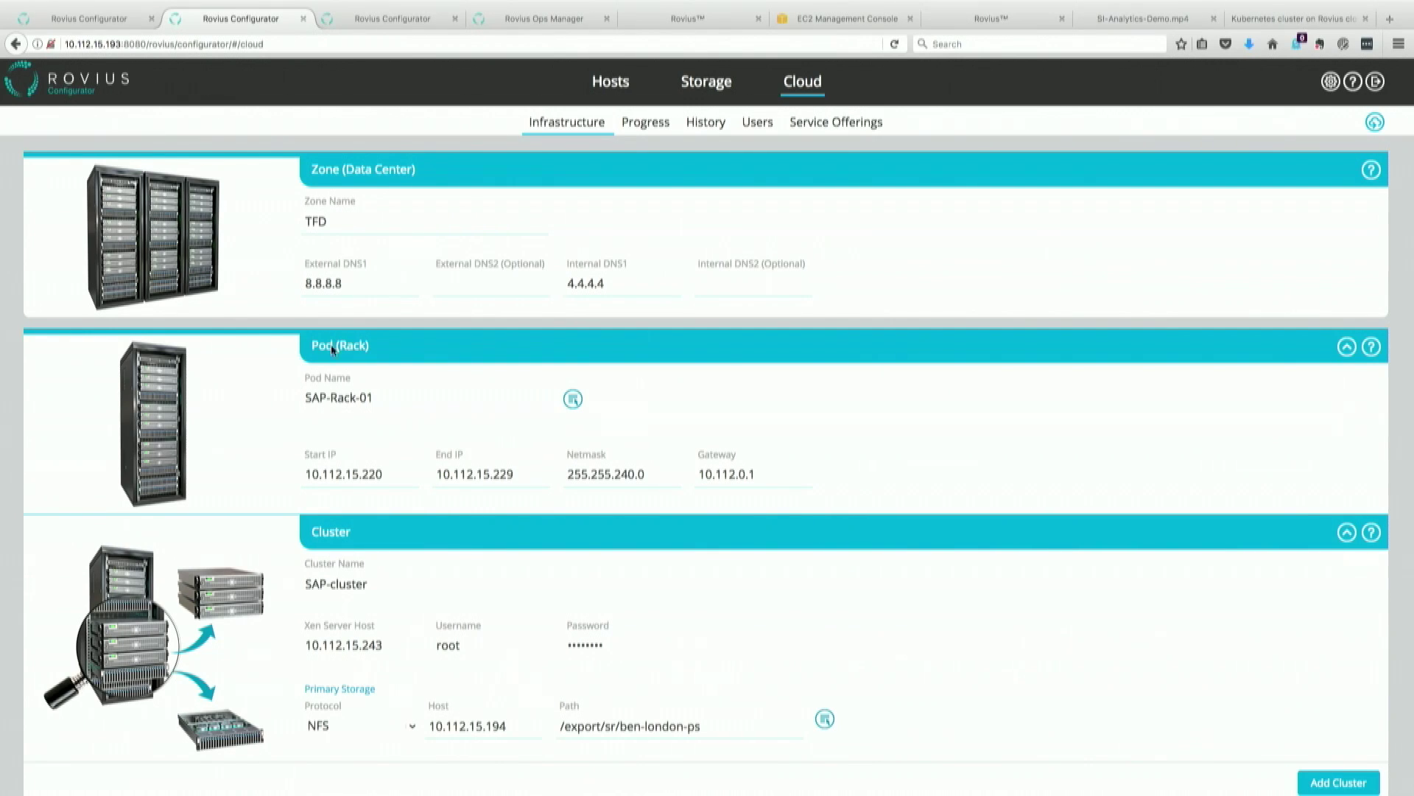
pyautogui.scroll(-2, 414, 497)
pyautogui.scroll(-2, 414, 498)
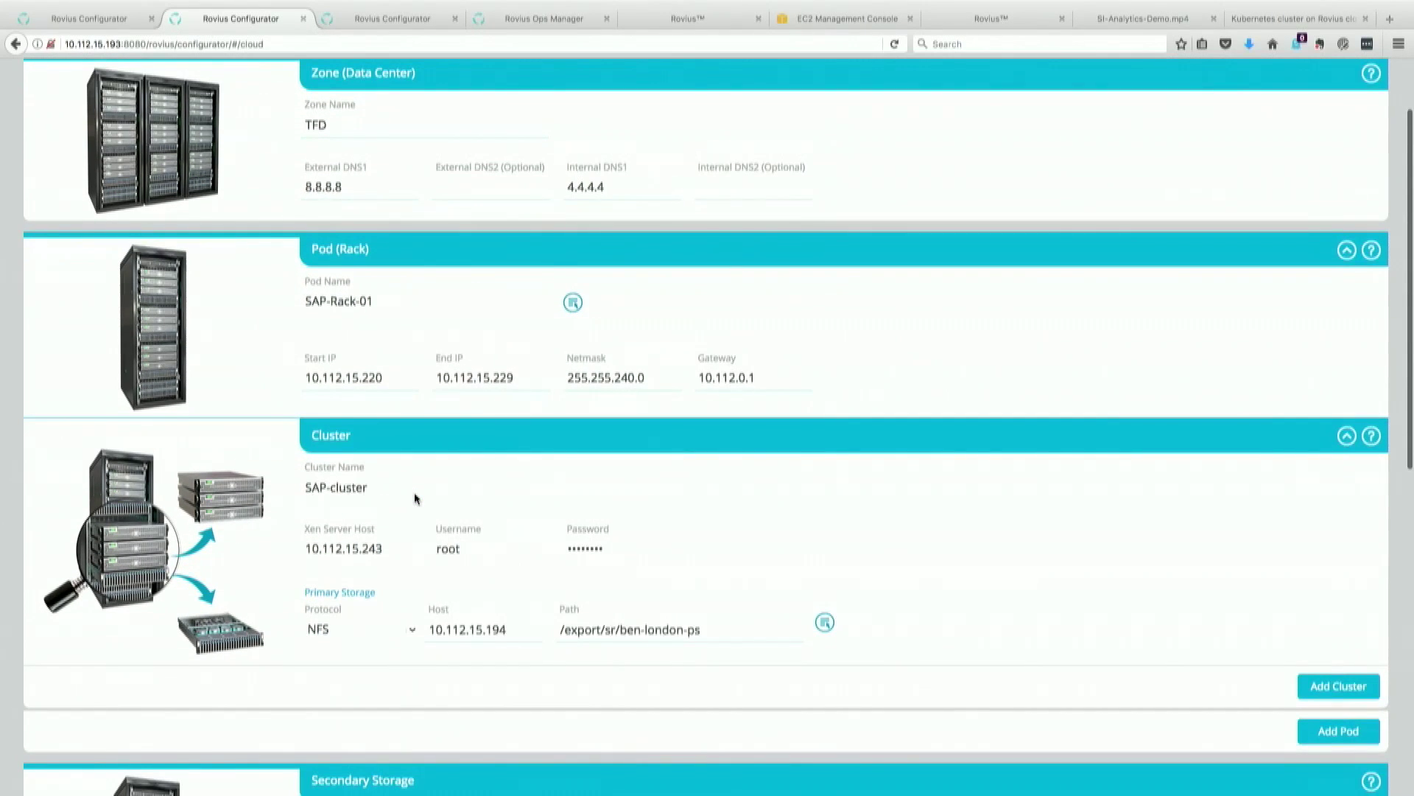
pyautogui.scroll(-1, 414, 499)
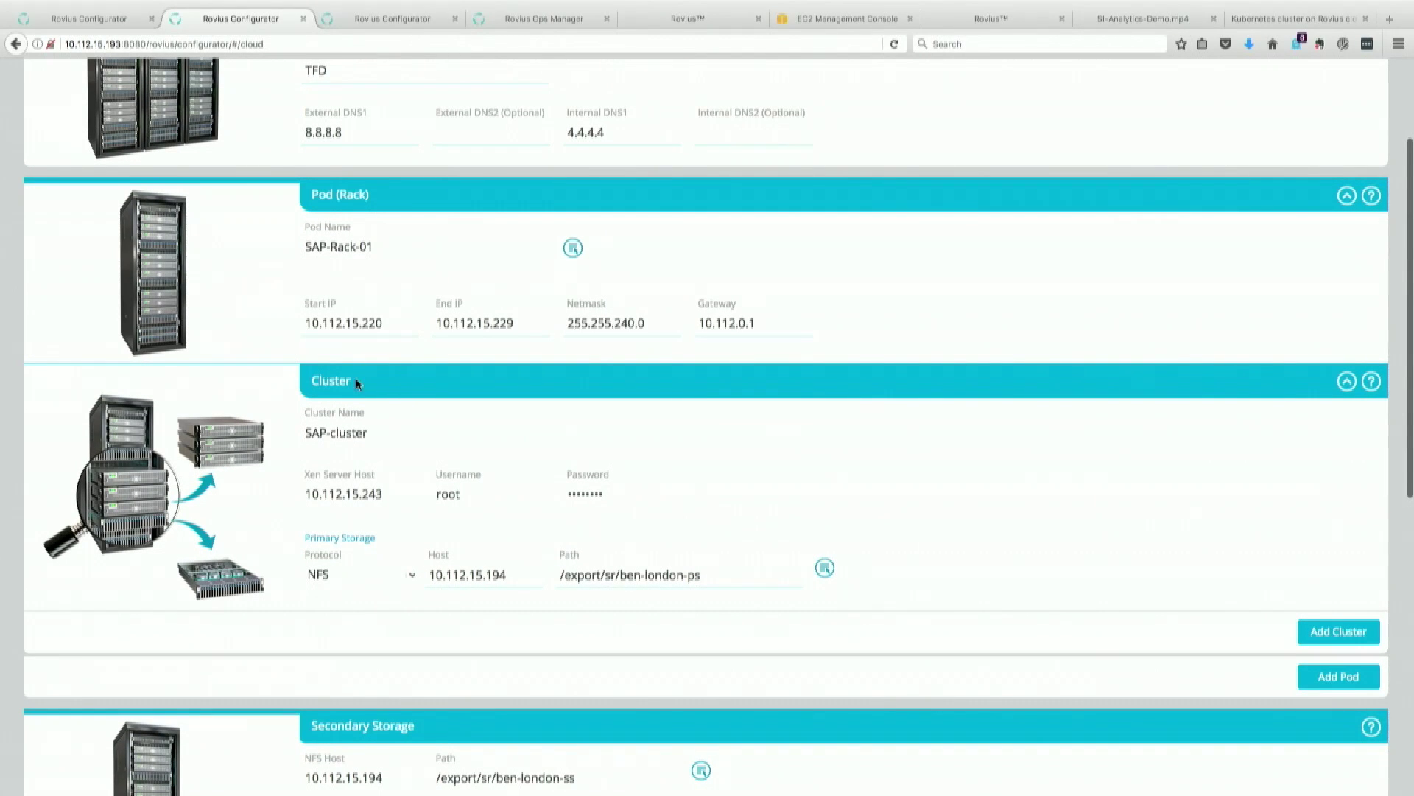
pyautogui.scroll(1, 356, 378)
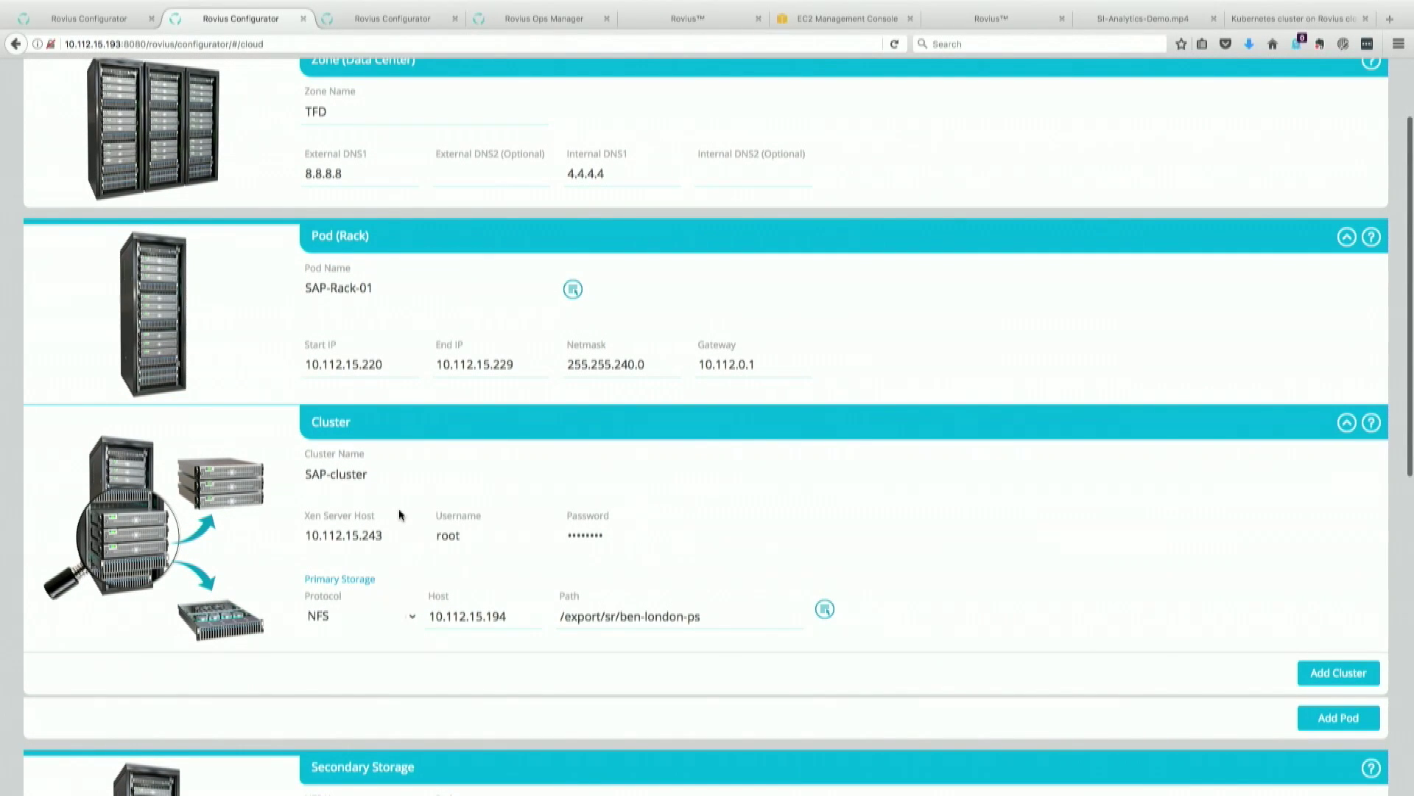
pyautogui.scroll(-2, 398, 511)
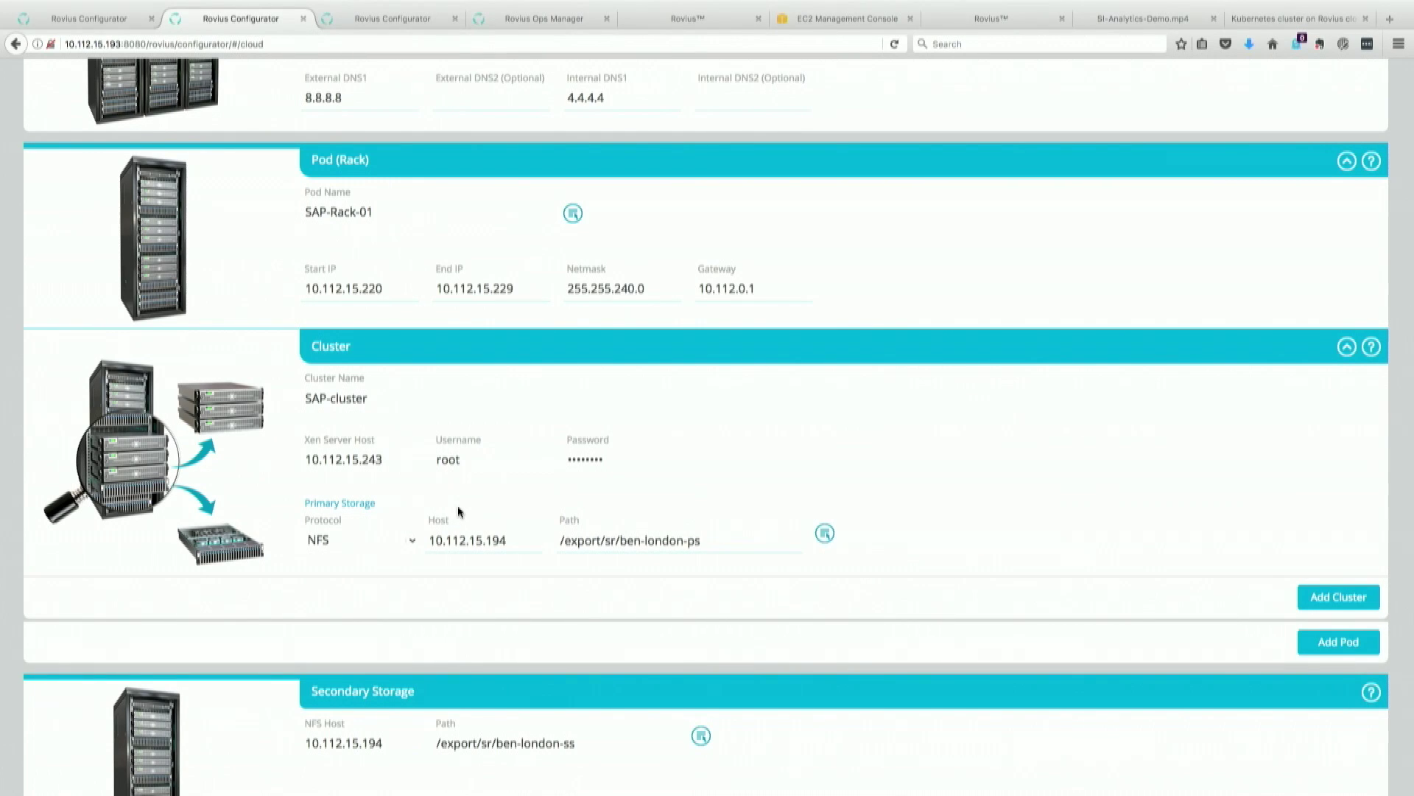
pyautogui.scroll(-2, 484, 527)
pyautogui.scroll(-2, 484, 528)
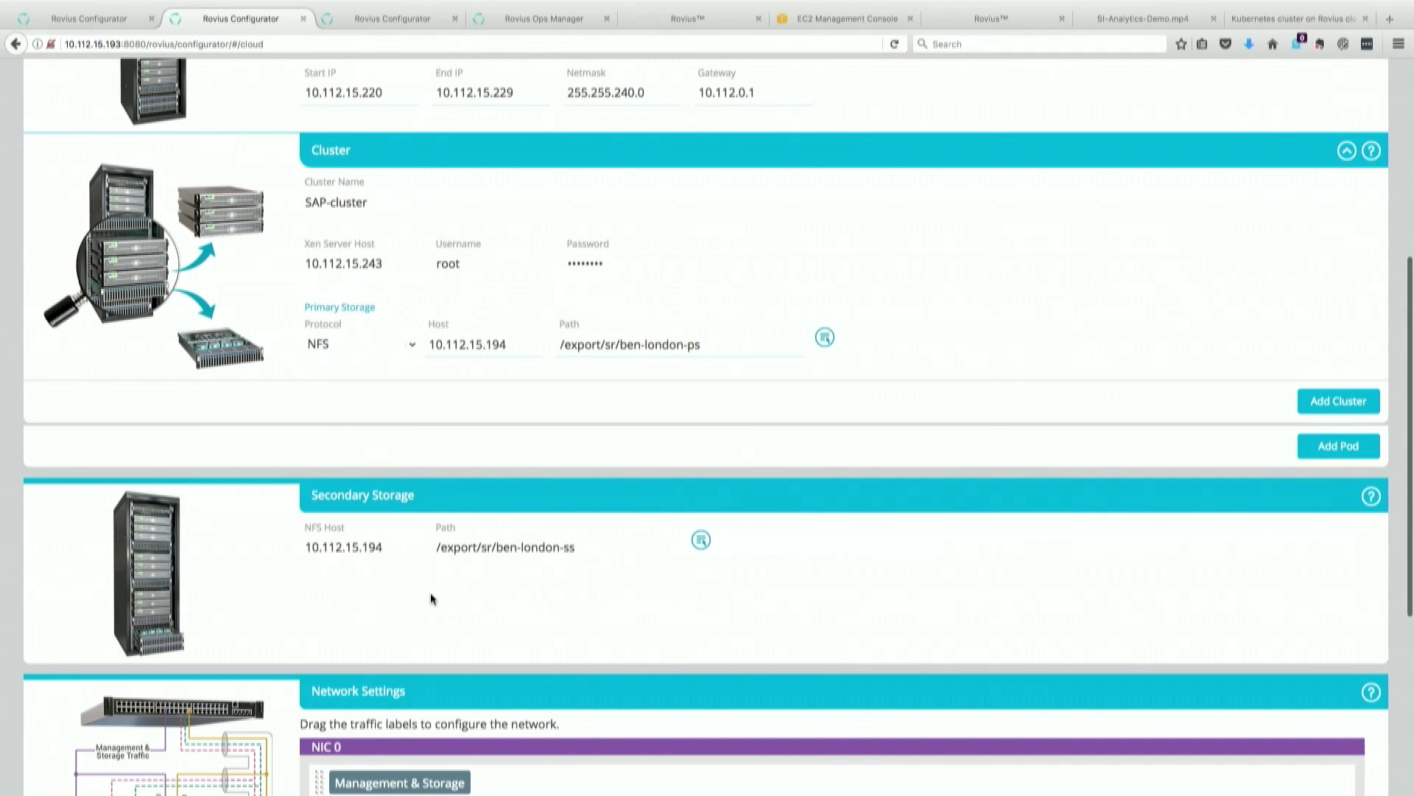
pyautogui.scroll(-5, 431, 598)
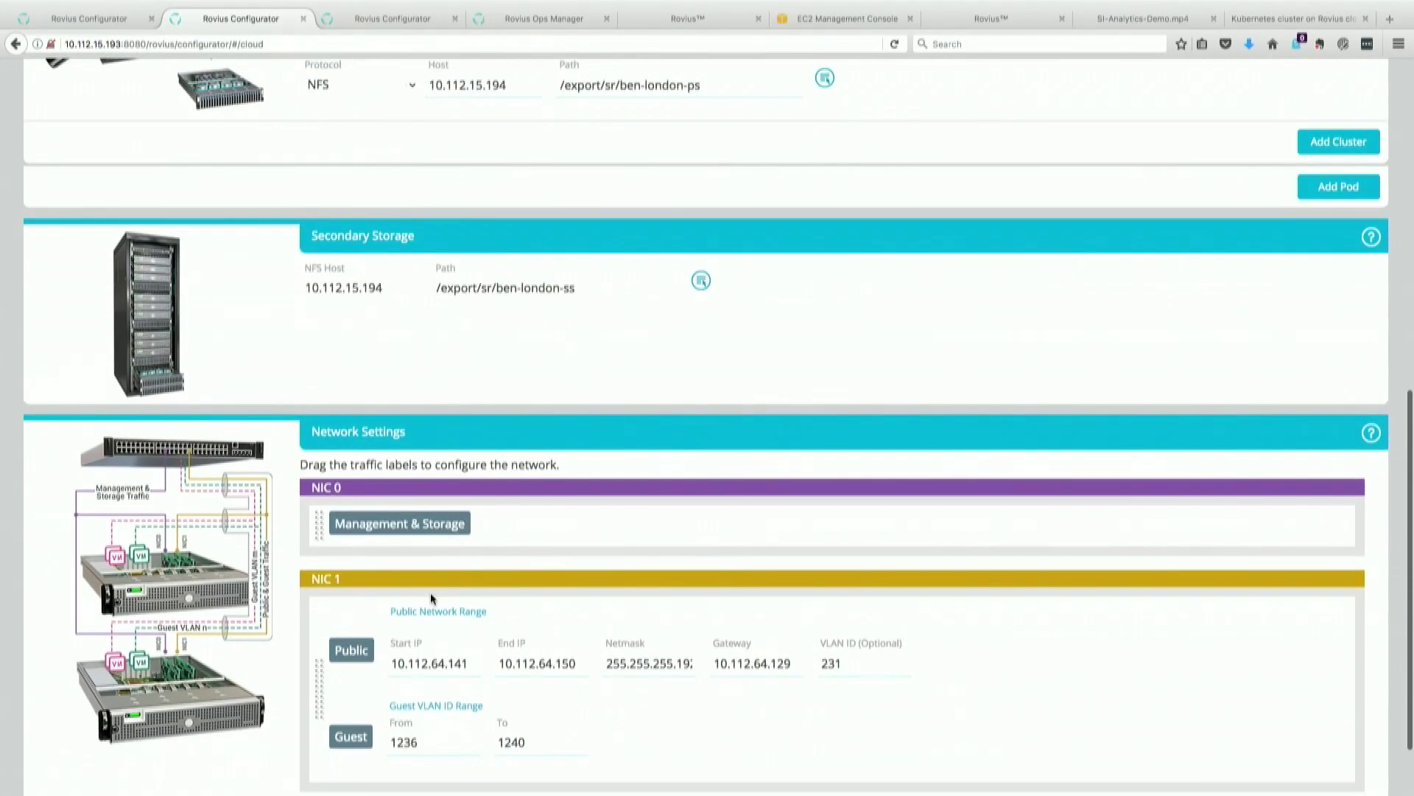
pyautogui.scroll(-2, 432, 598)
pyautogui.scroll(-1, 431, 593)
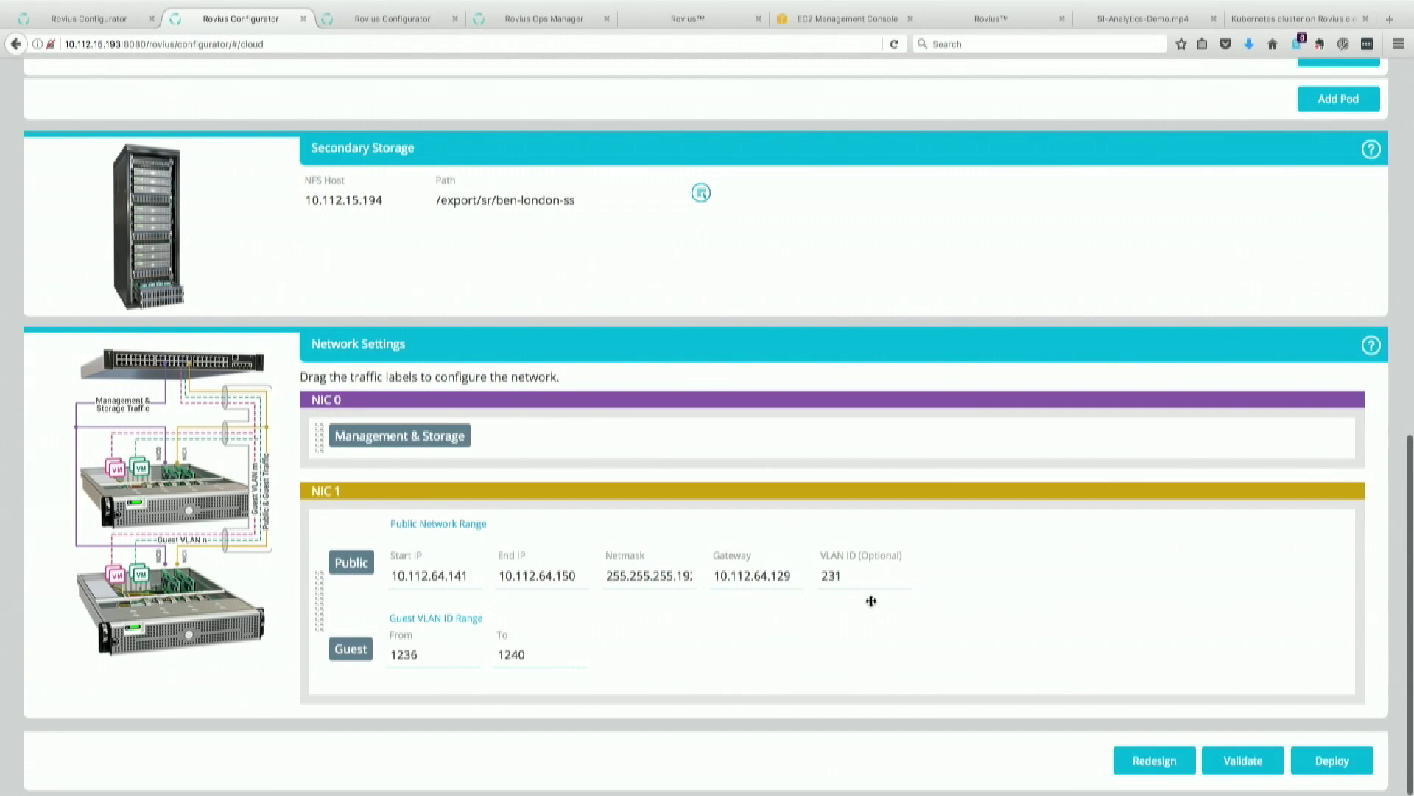
pyautogui.moveTo(814, 503)
pyautogui.scroll(1, 759, 416)
pyautogui.scroll(-1, 758, 416)
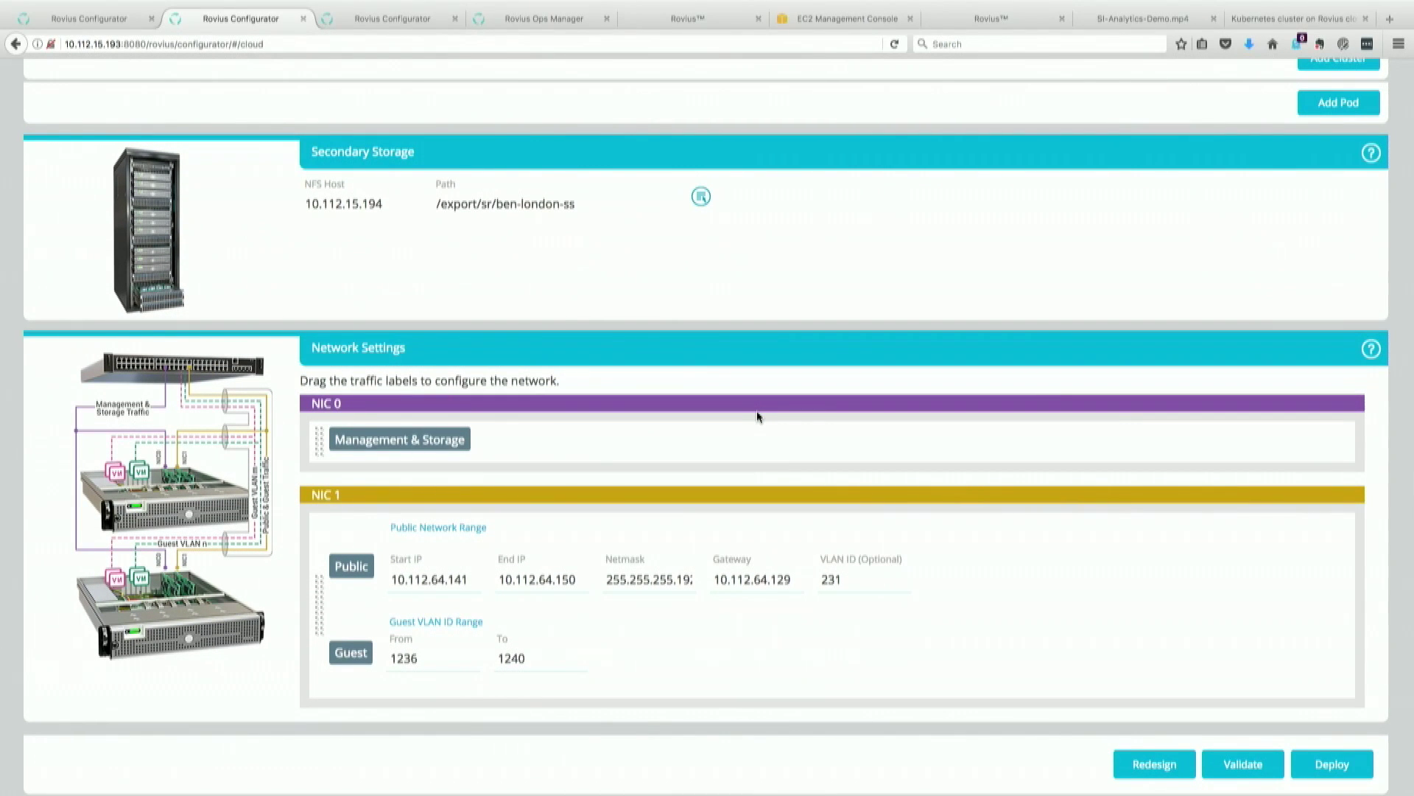
pyautogui.scroll(5, 758, 416)
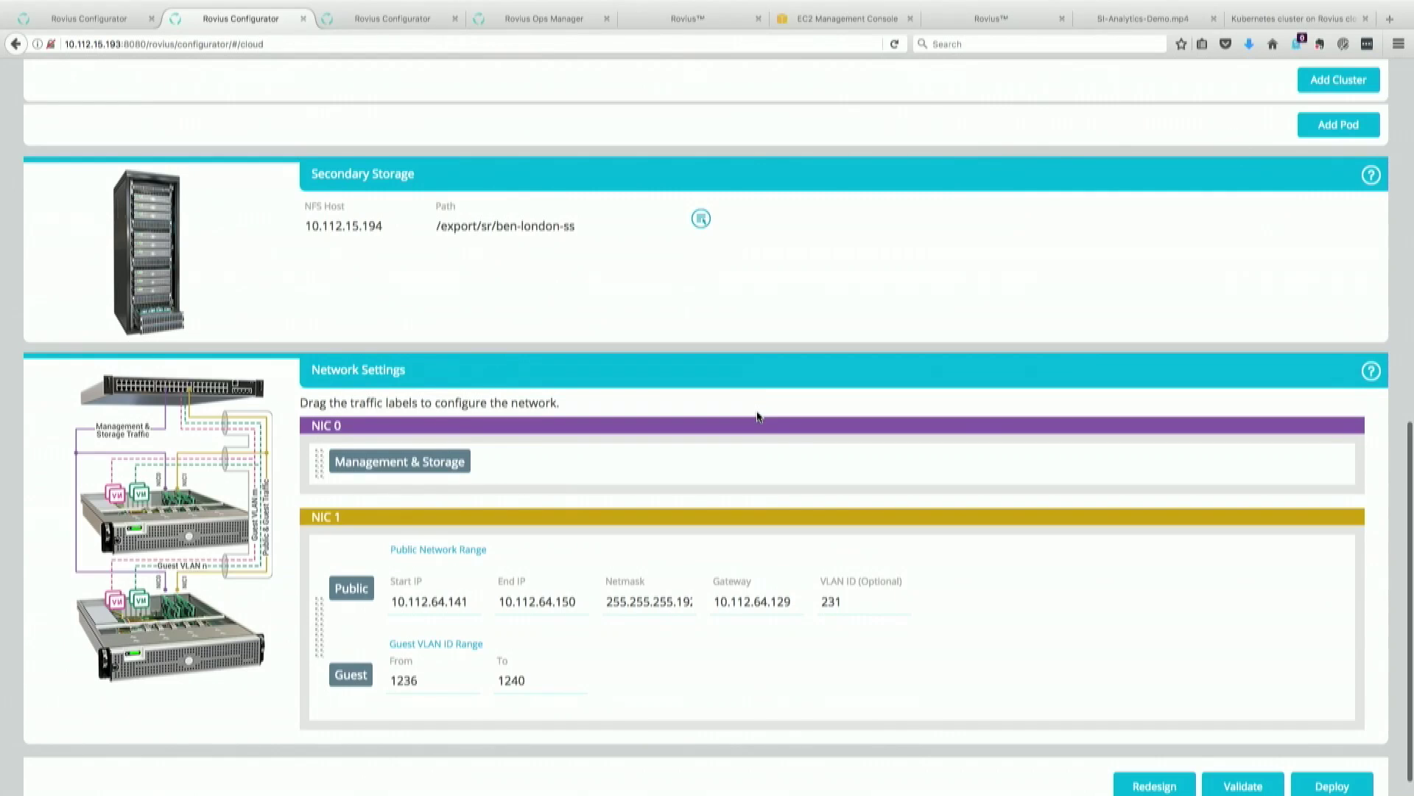
pyautogui.scroll(-5, 757, 416)
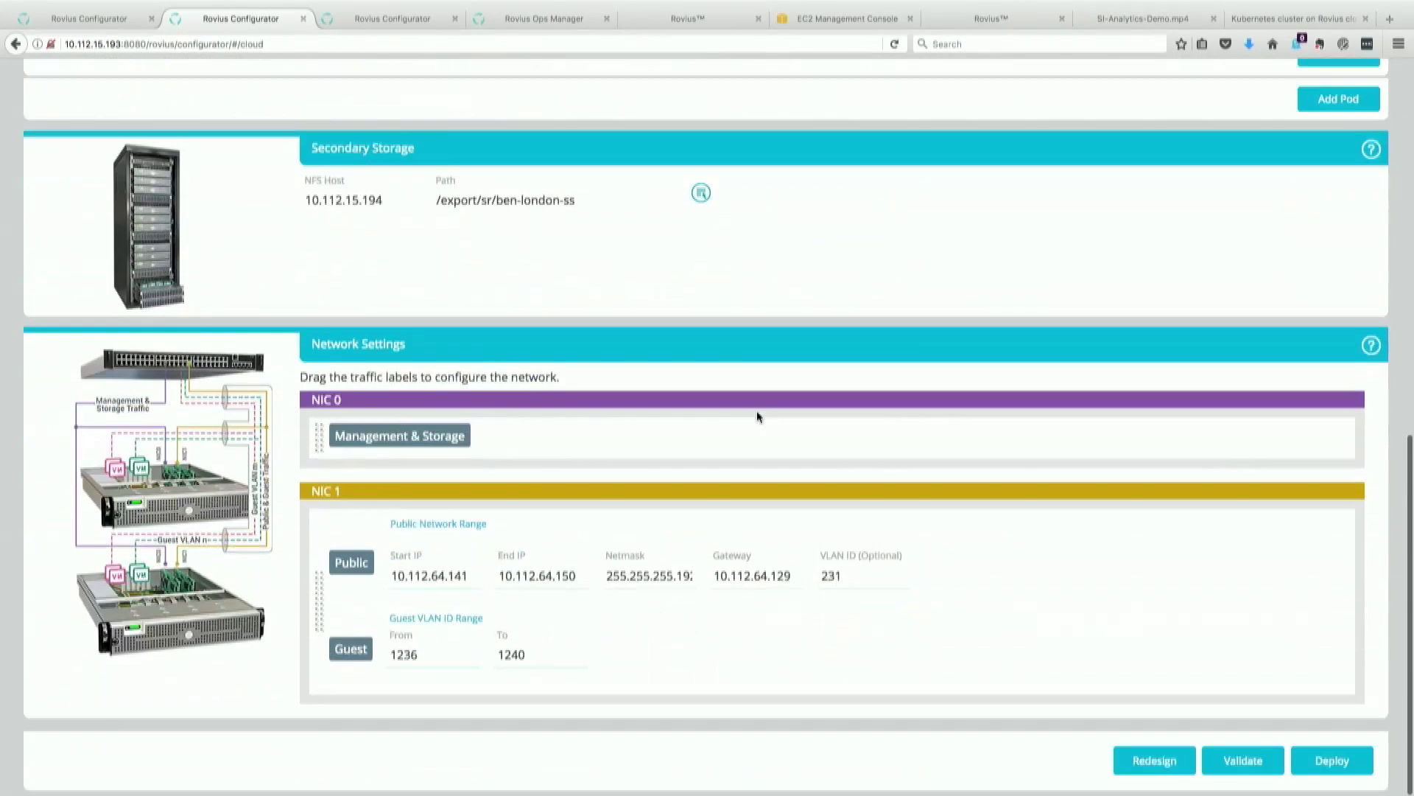
# Step: Validate the TFD zone cloud configuration and scroll down to Network Settings
pyautogui.click(1240, 759)
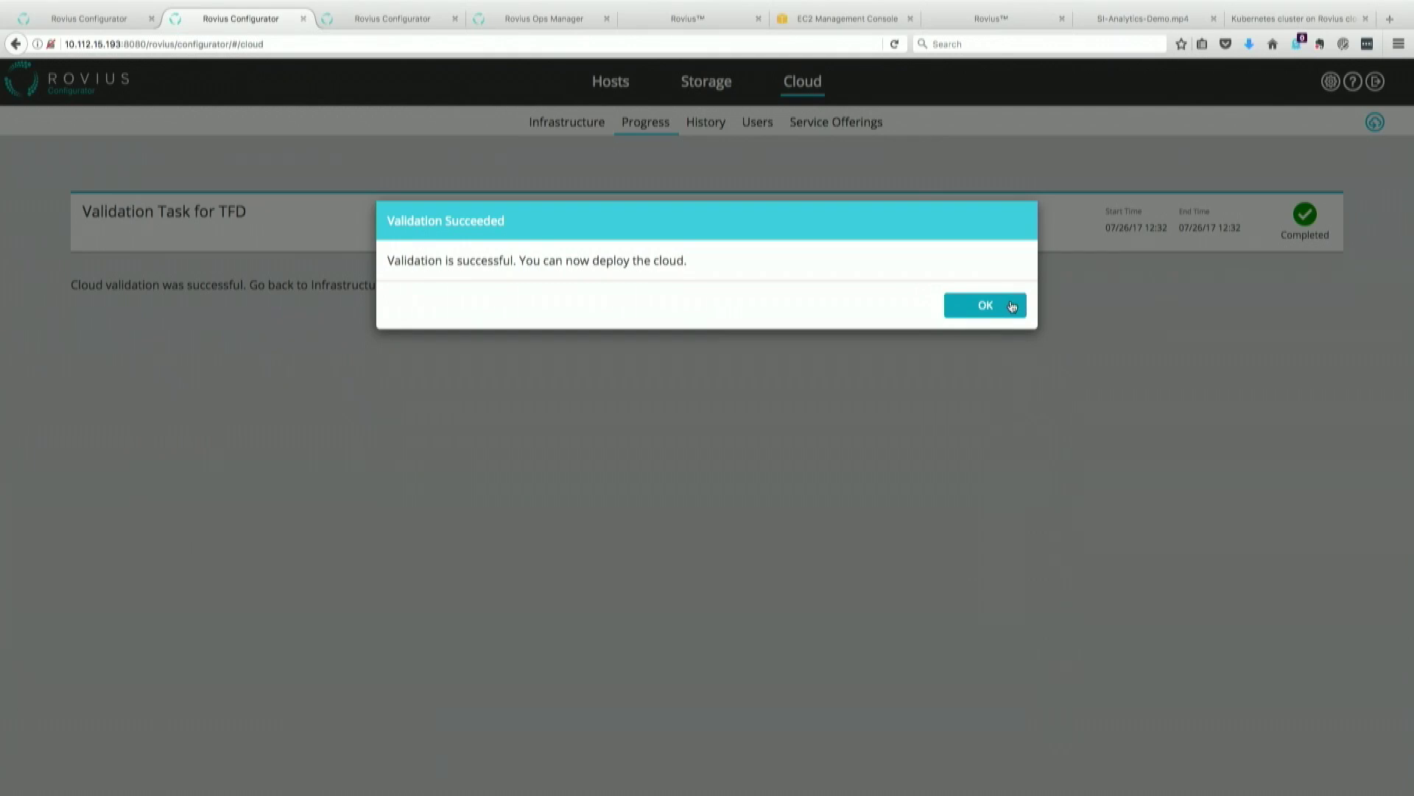
pyautogui.click(1010, 305)
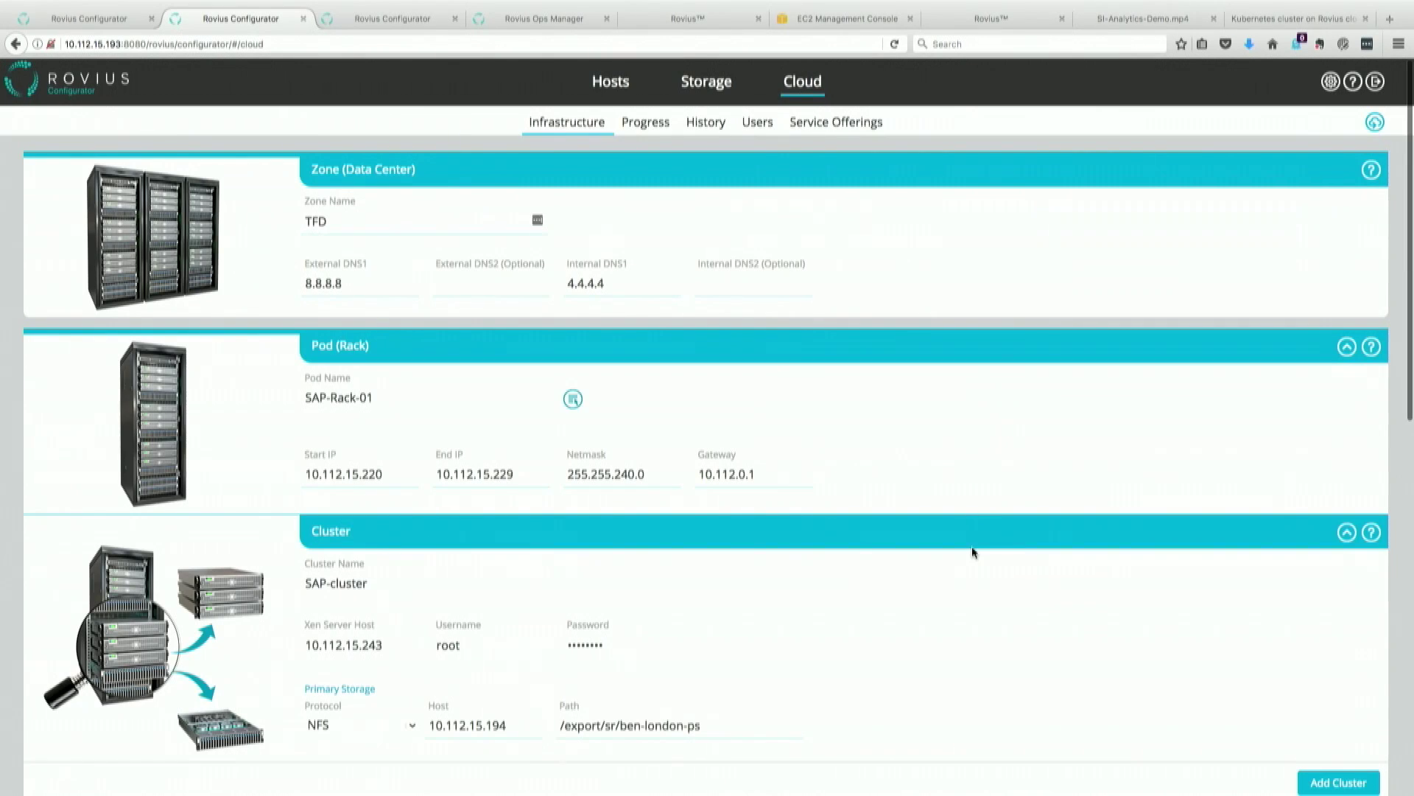
pyautogui.scroll(-4, 971, 546)
pyautogui.scroll(-5, 971, 551)
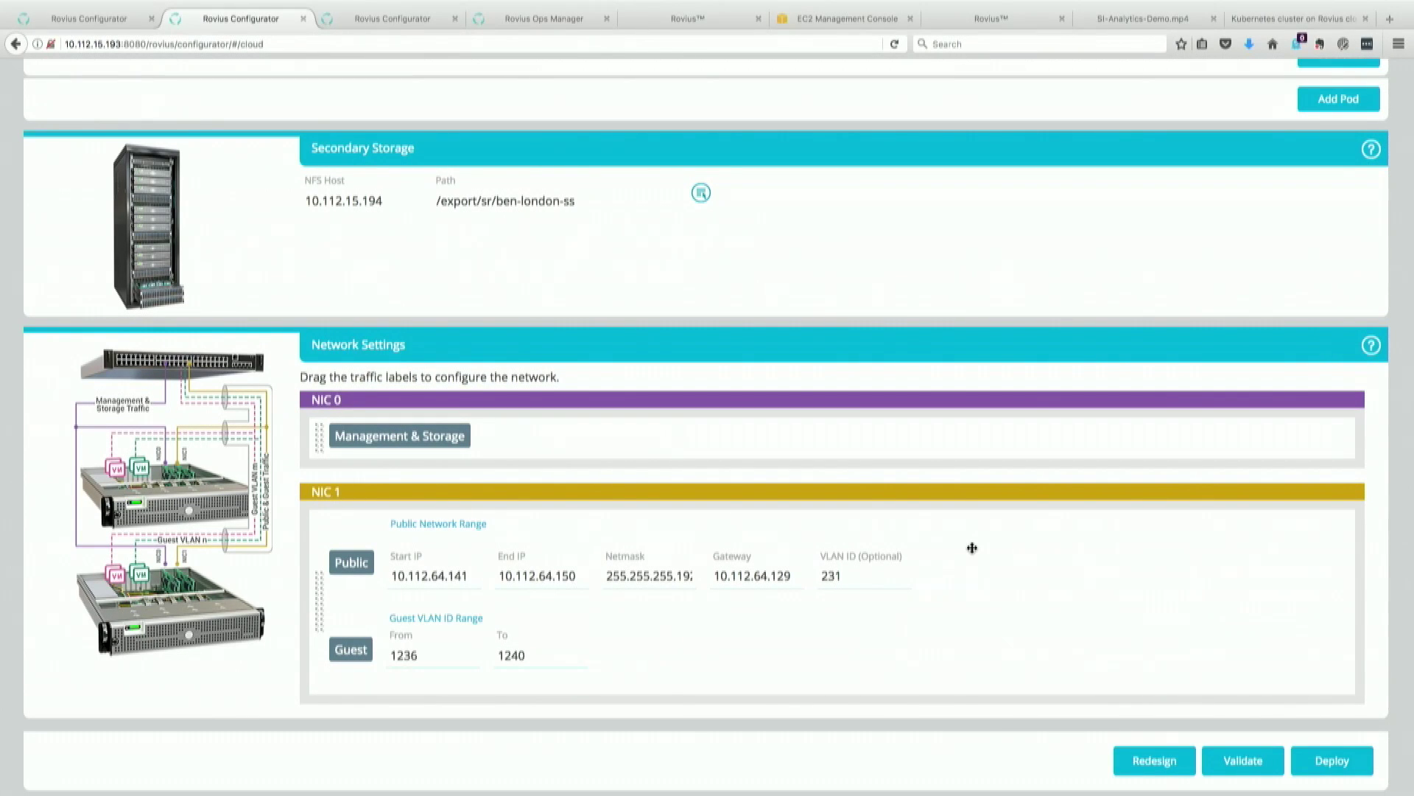
# Step: Deploy the TFD zone cloud with the default description, then switch to the third configurator's login page
pyautogui.click(1318, 766)
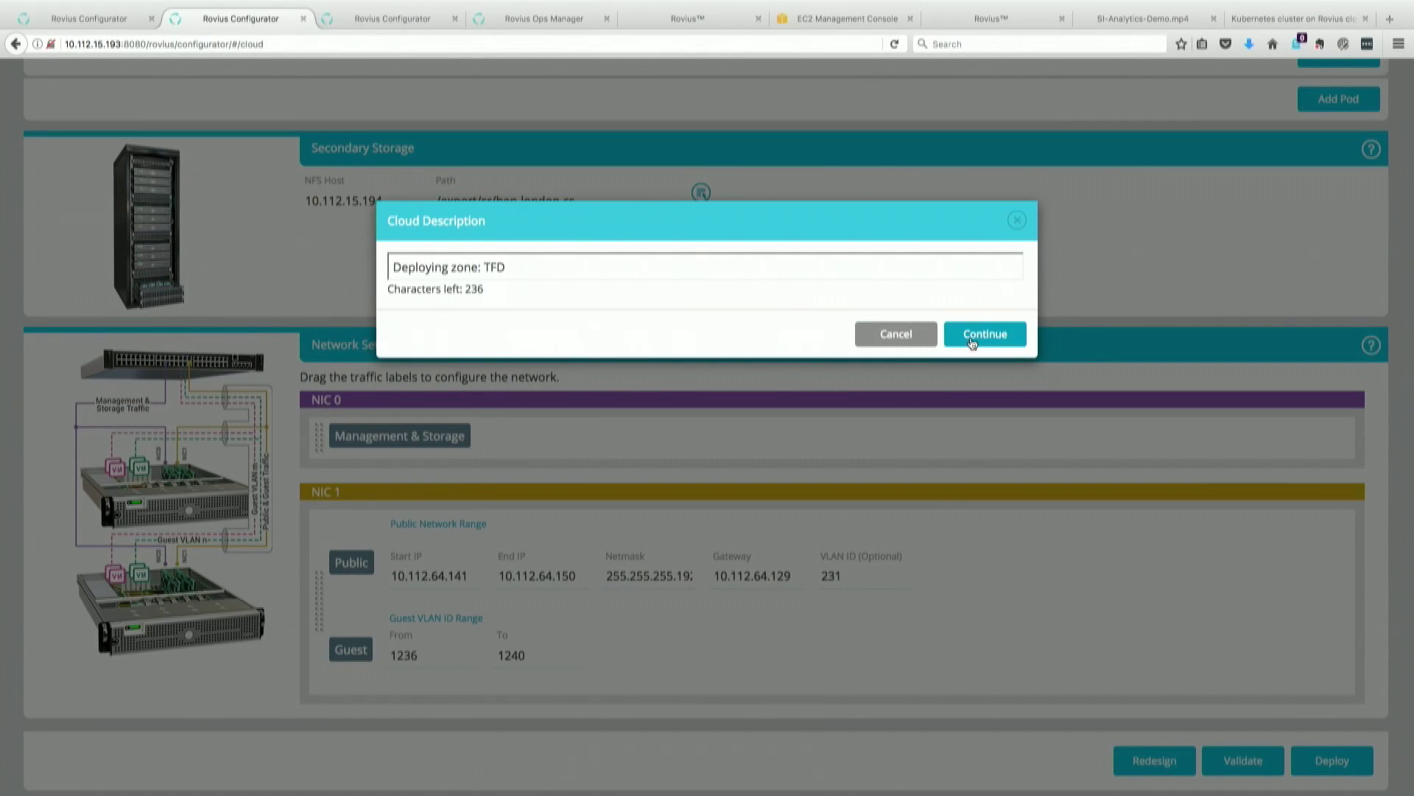
pyautogui.click(971, 337)
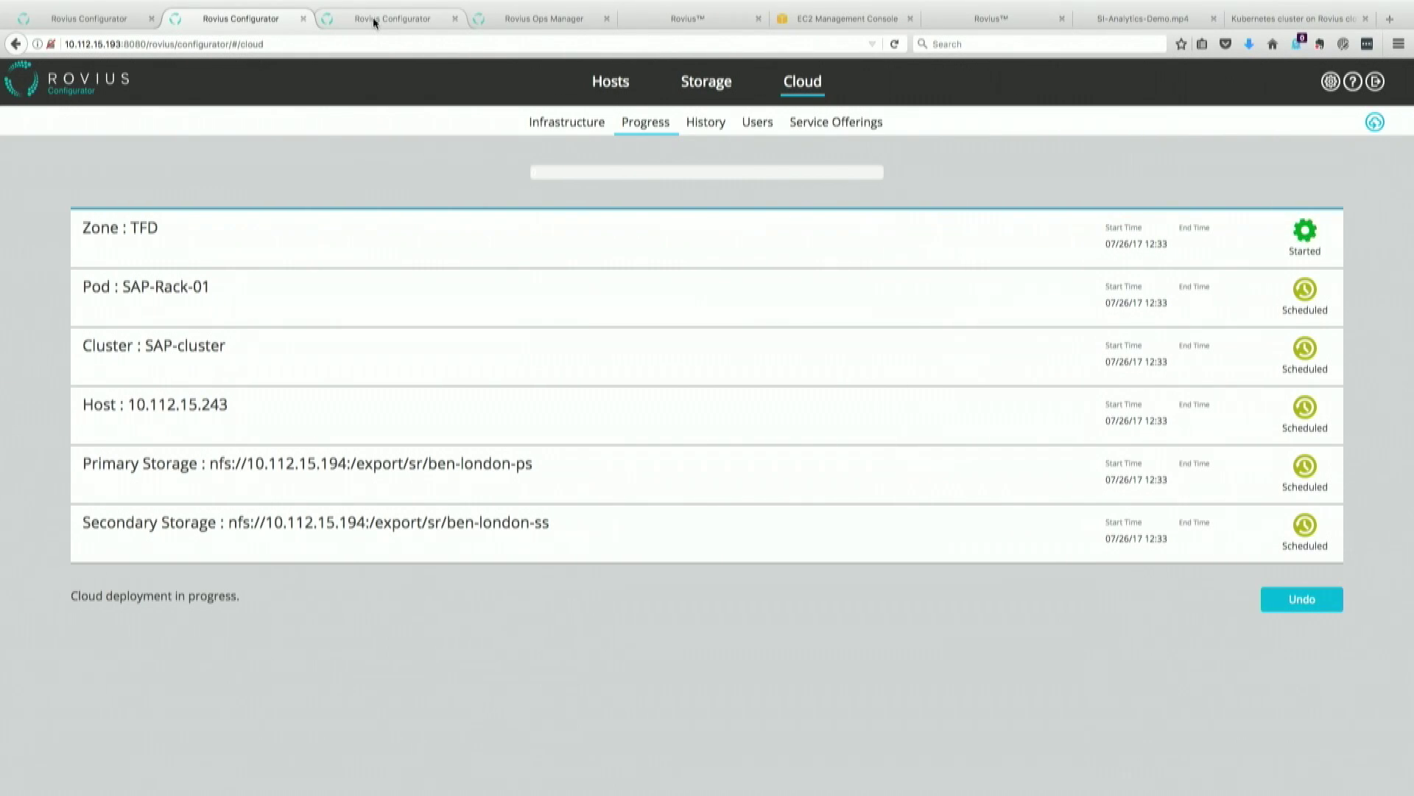
pyautogui.click(372, 16)
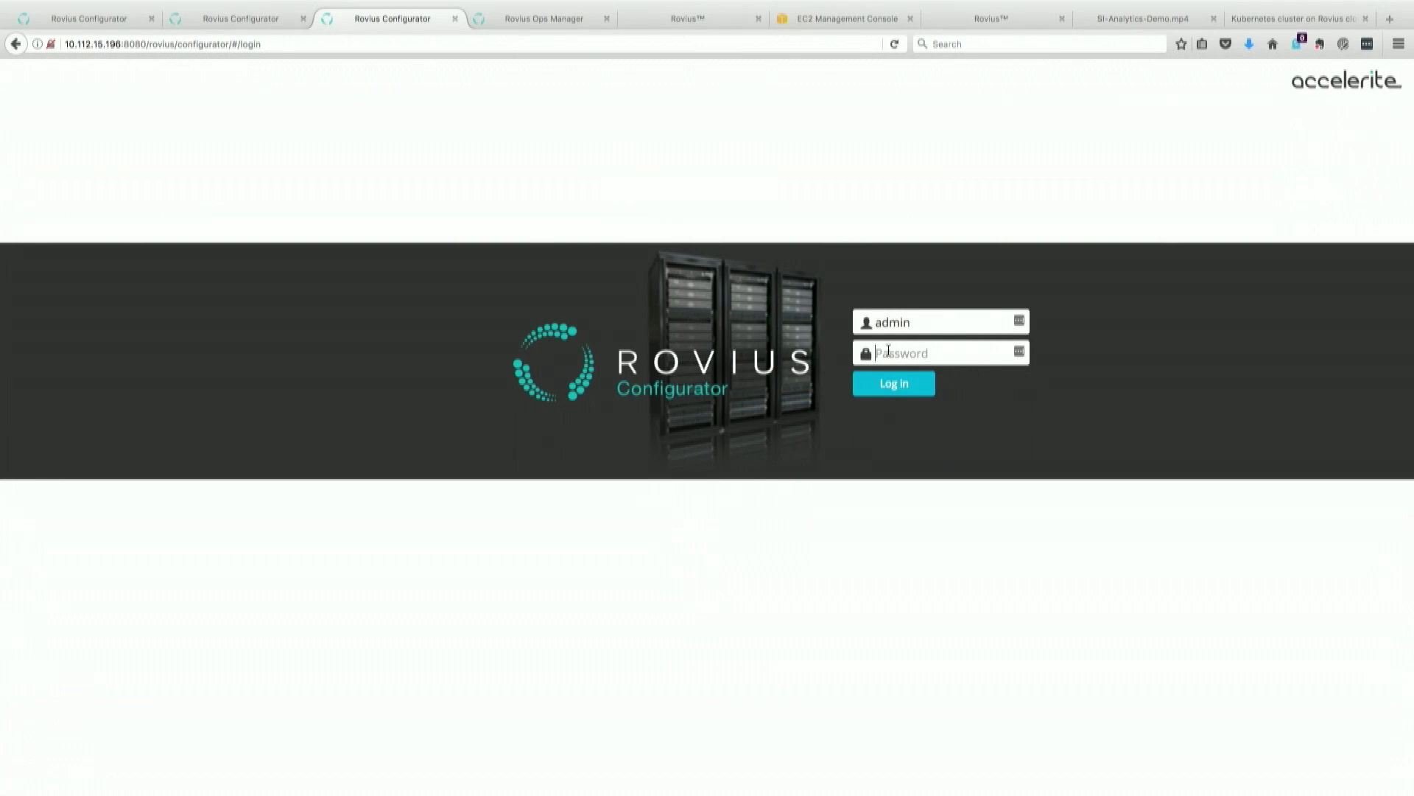
# Step: Enter the login password, check the host inventory, and return to the 50% cloud deployment progress
pyautogui.write('admin')
pyautogui.click(274, 20)
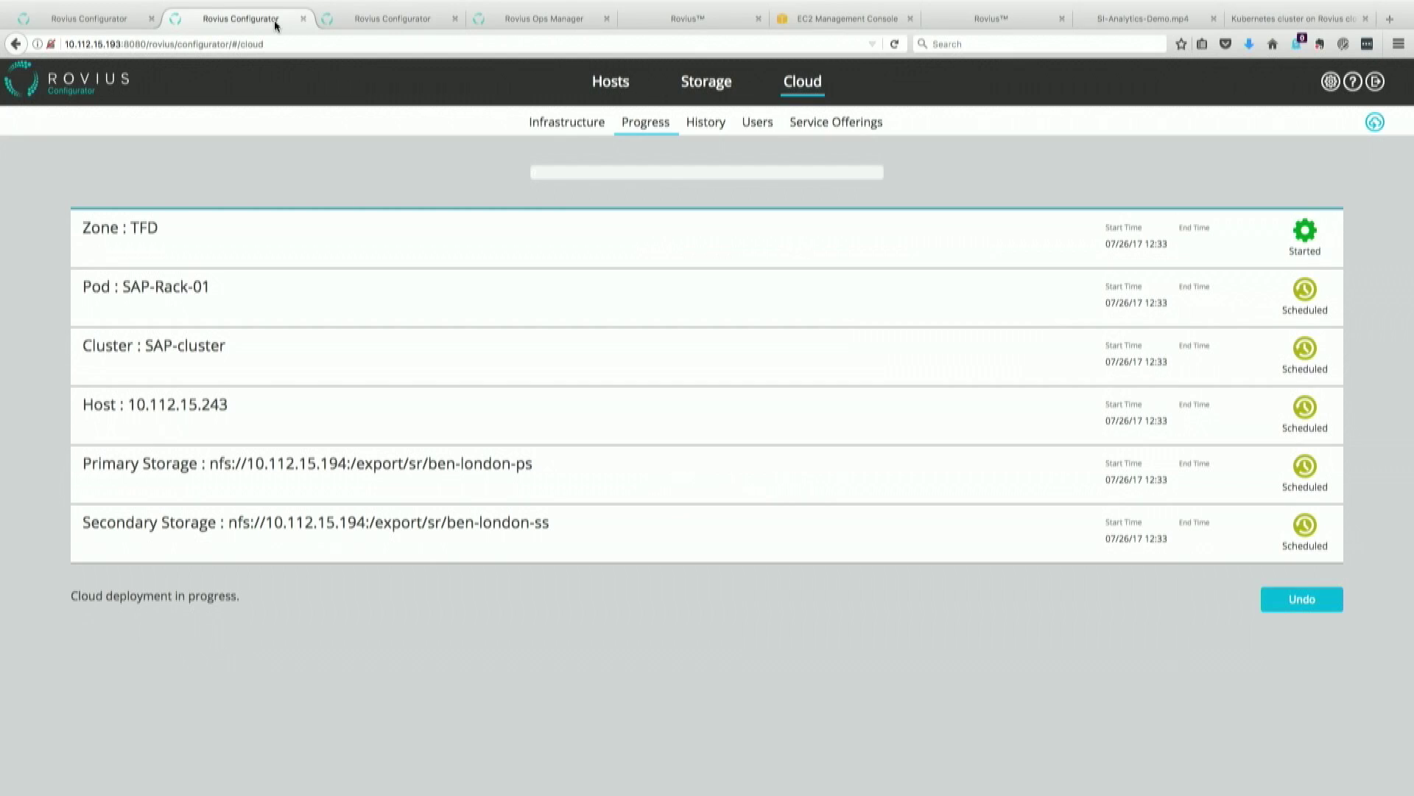
pyautogui.click(108, 19)
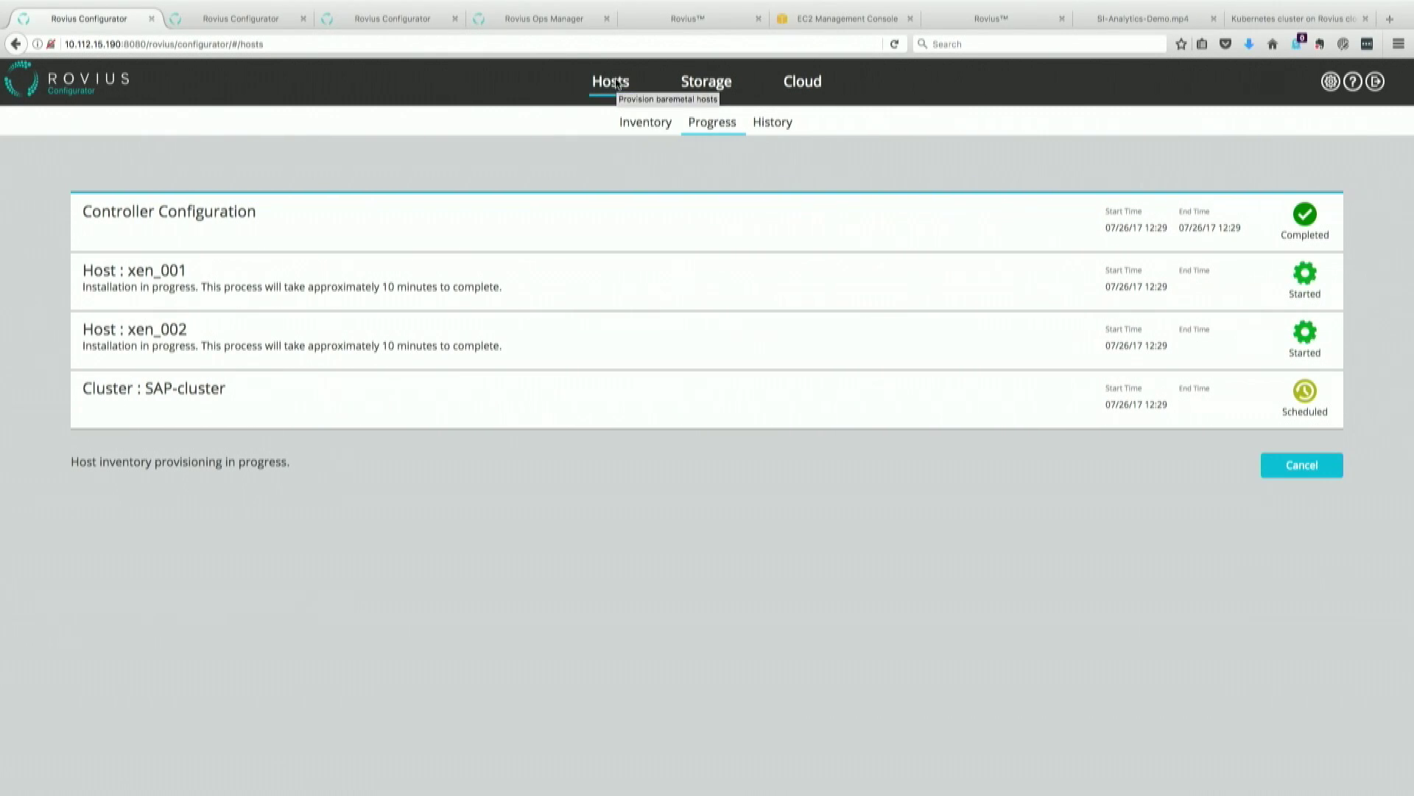
pyautogui.click(645, 130)
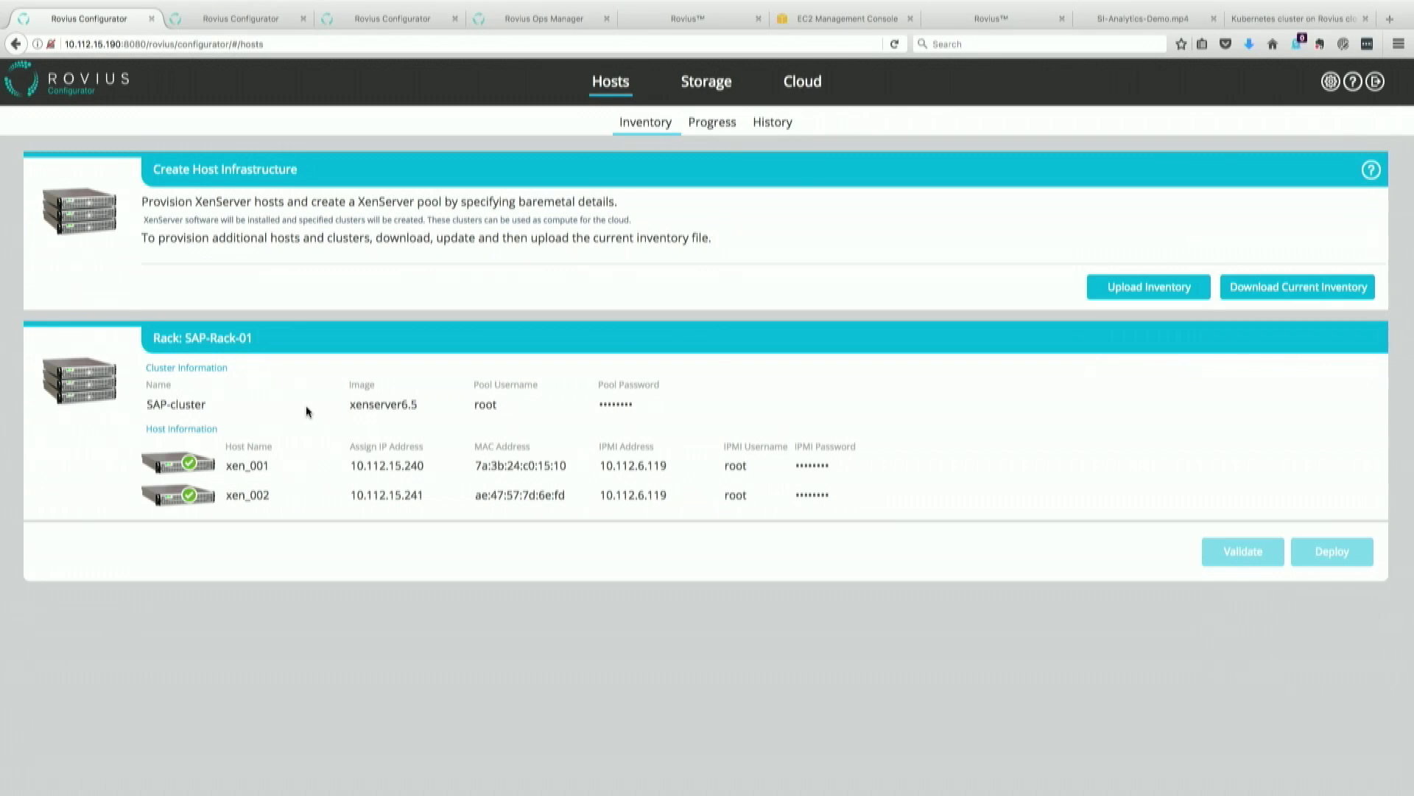
pyautogui.click(261, 19)
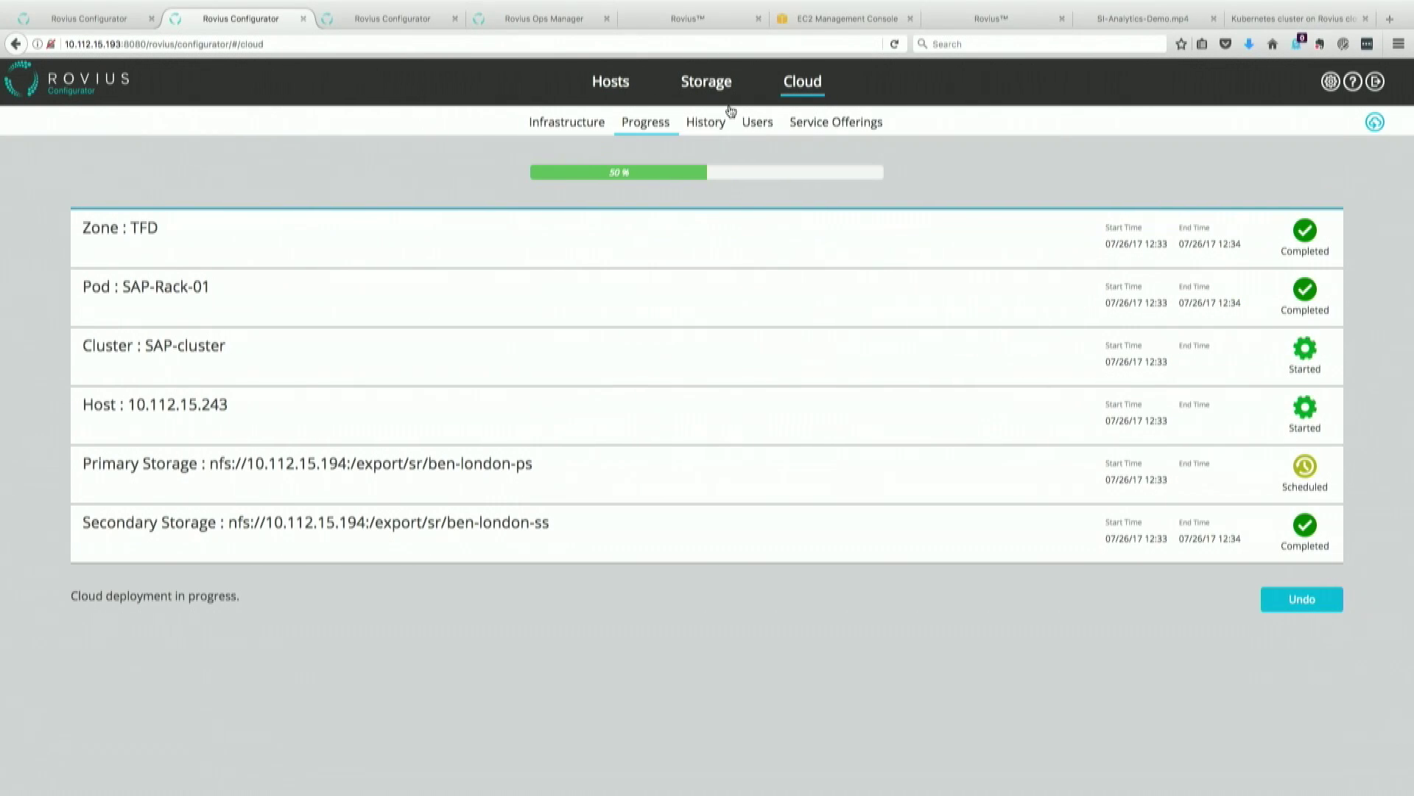
# Step: Show the Cloud Infrastructure page with zone TFD, pod SAP-Rack-01 and SAP-cluster marked deployed
pyautogui.click(564, 121)
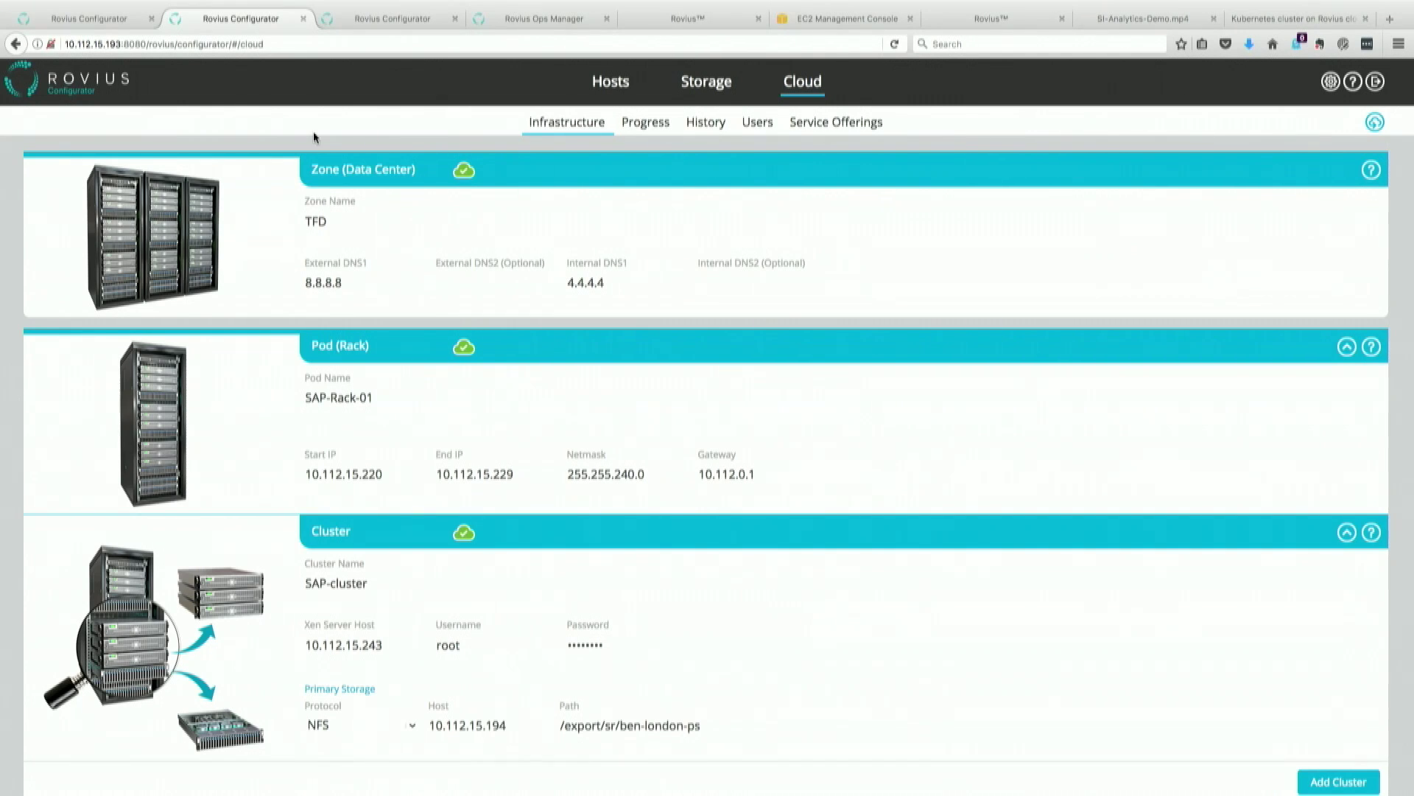
pyautogui.click(79, 20)
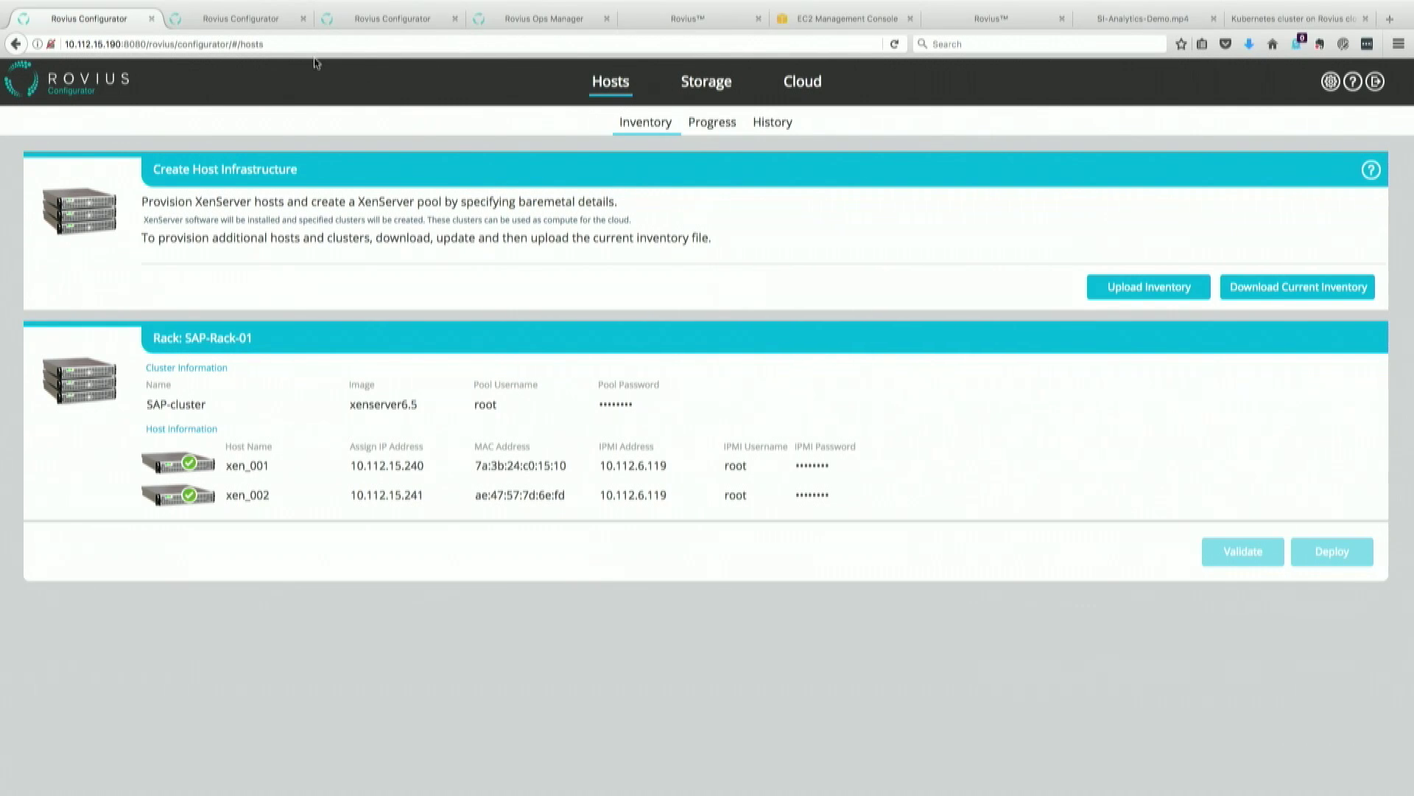
pyautogui.click(276, 21)
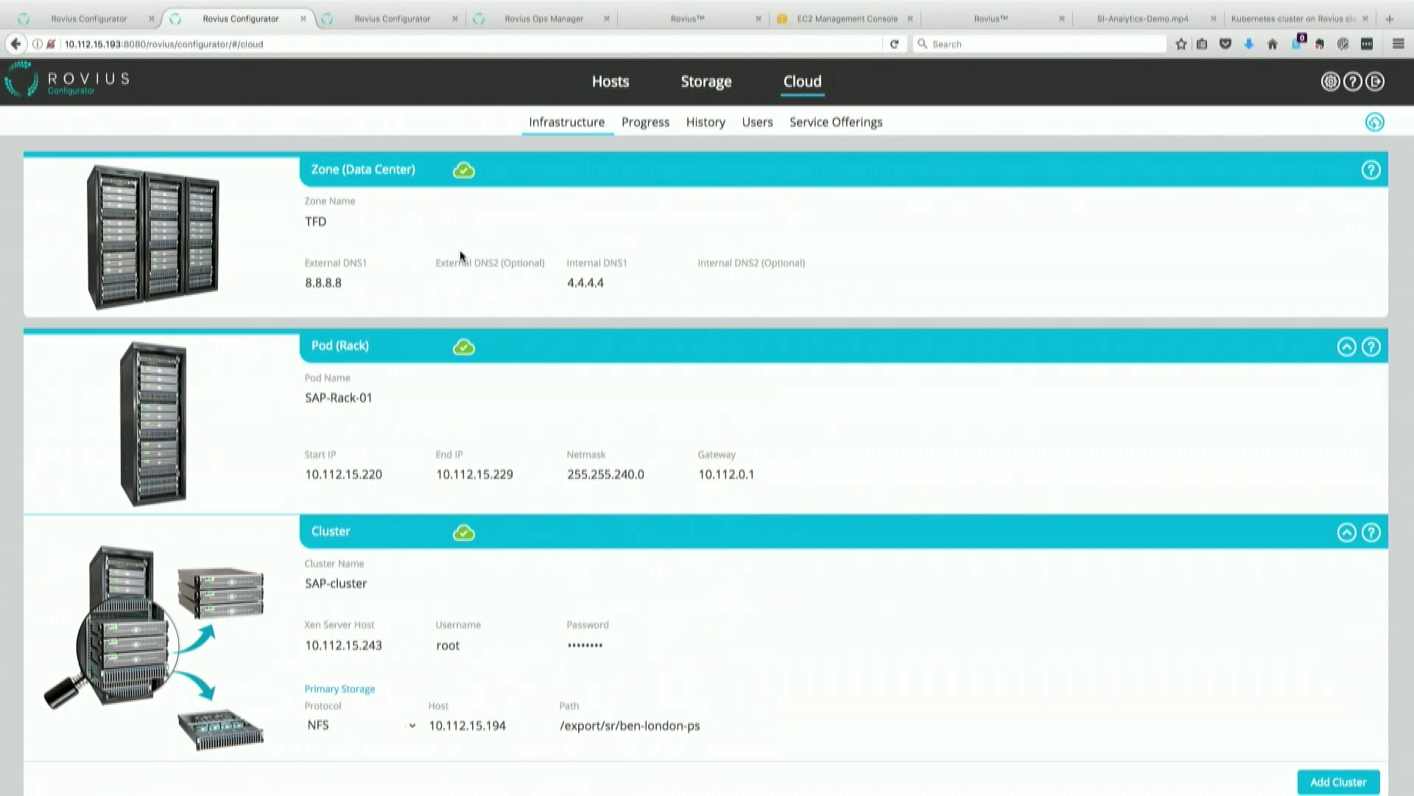
pyautogui.scroll(-3, 650, 504)
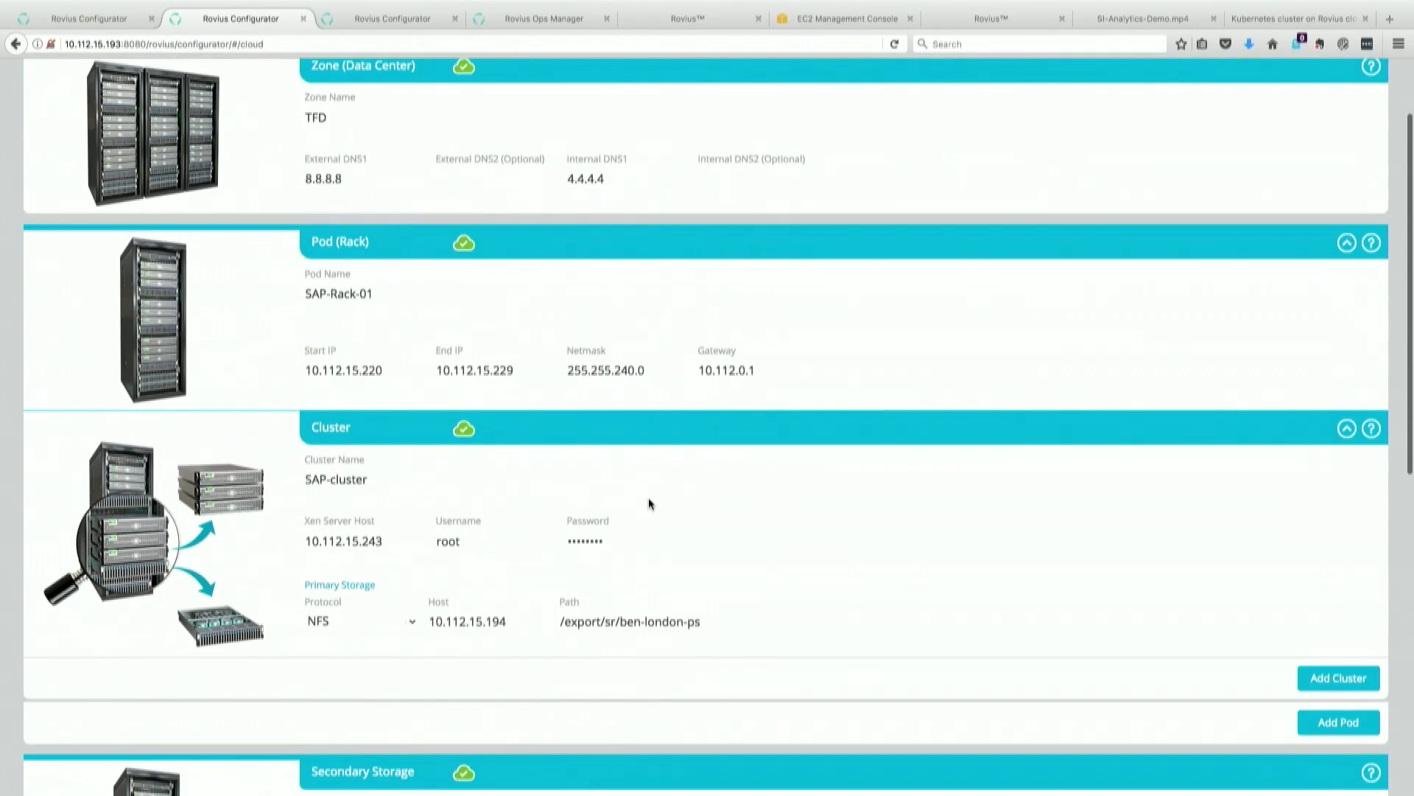
pyautogui.scroll(-5, 650, 504)
pyautogui.scroll(-4, 649, 504)
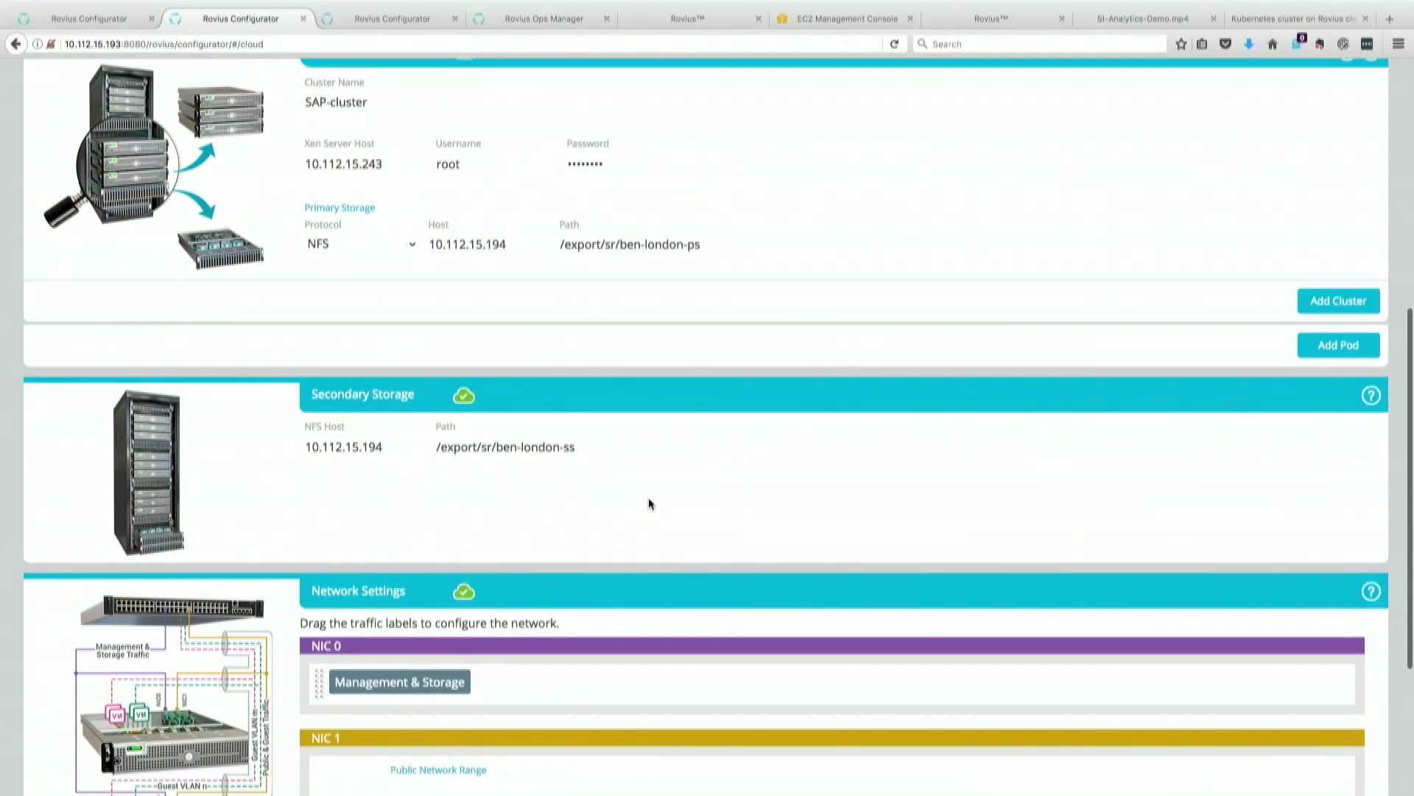
pyautogui.scroll(2, 649, 504)
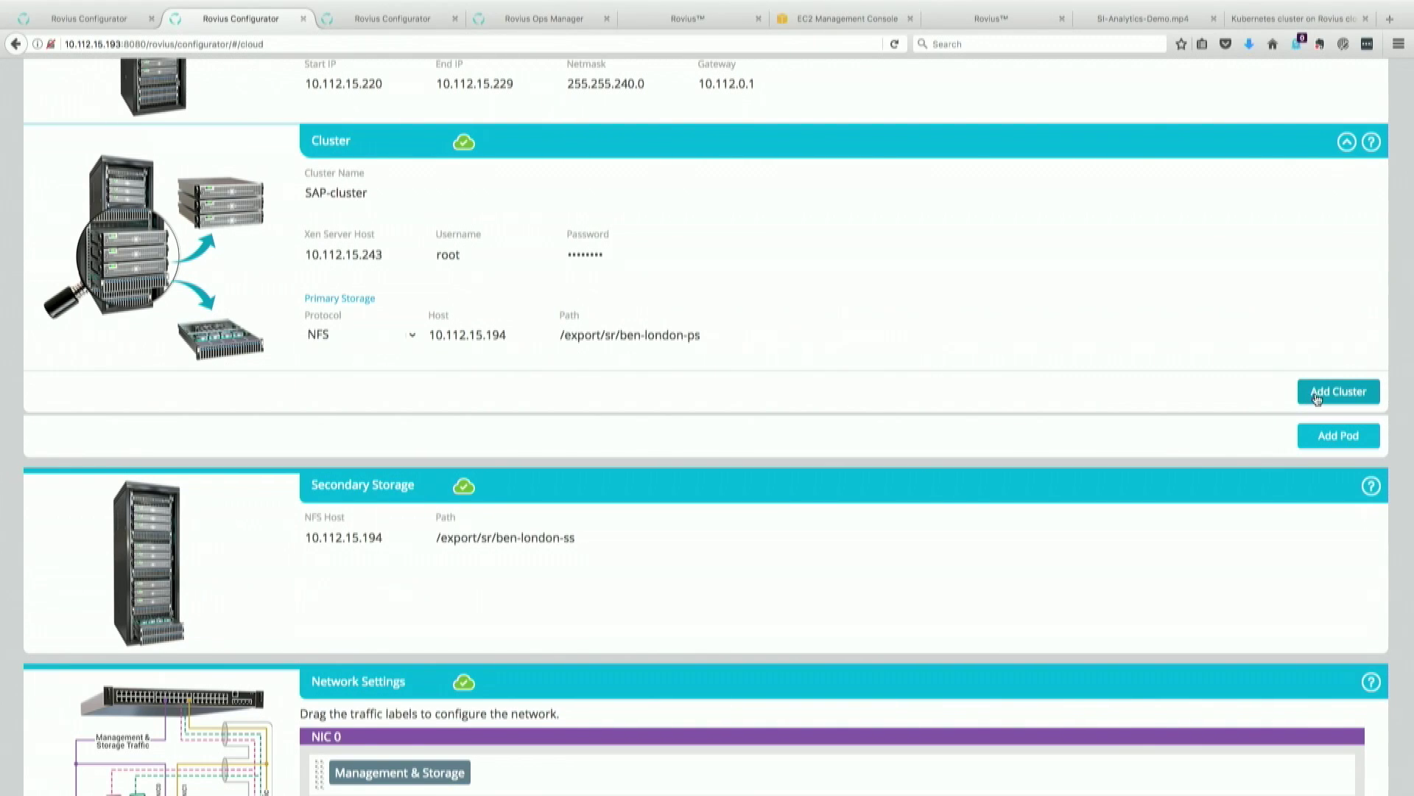
pyautogui.scroll(5, 1126, 336)
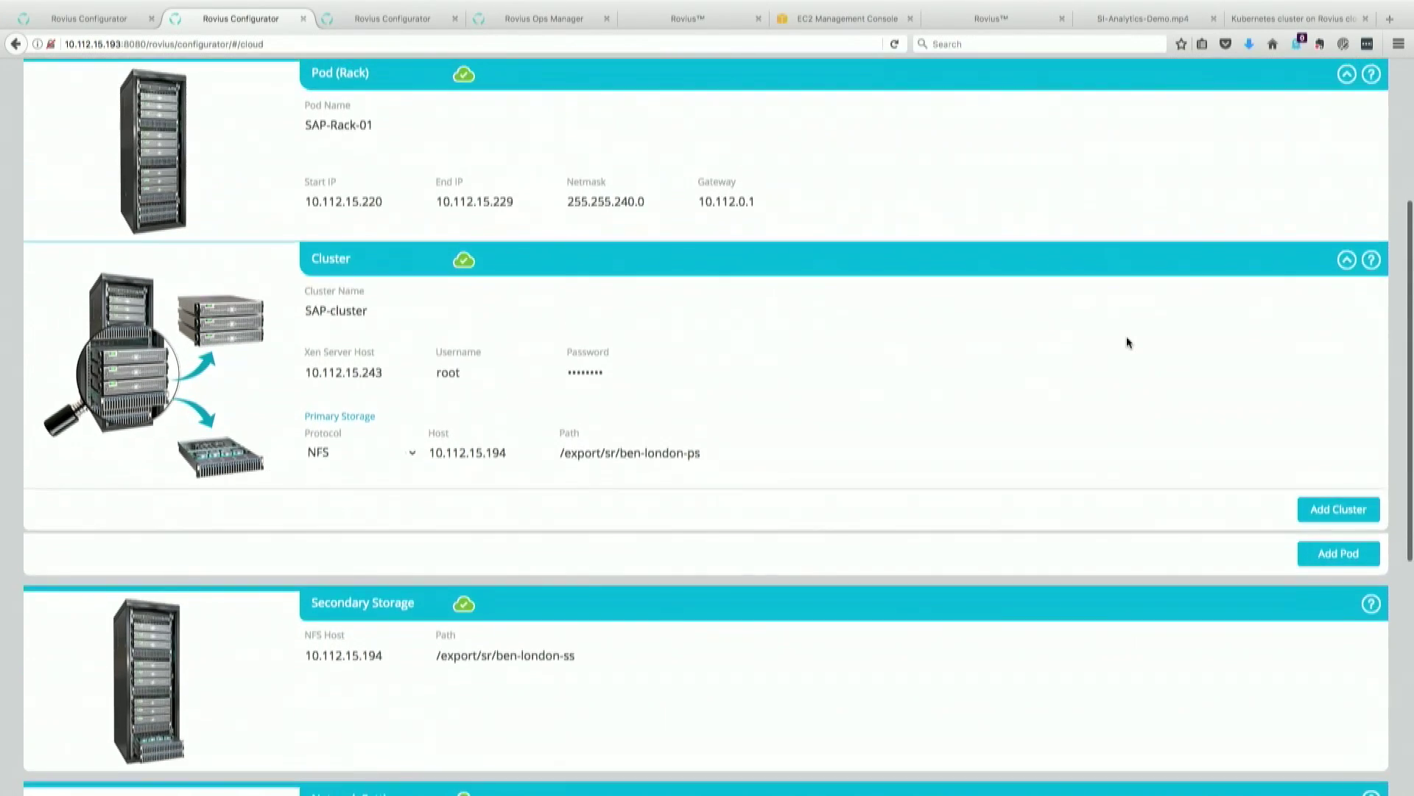
pyautogui.scroll(-7, 1127, 341)
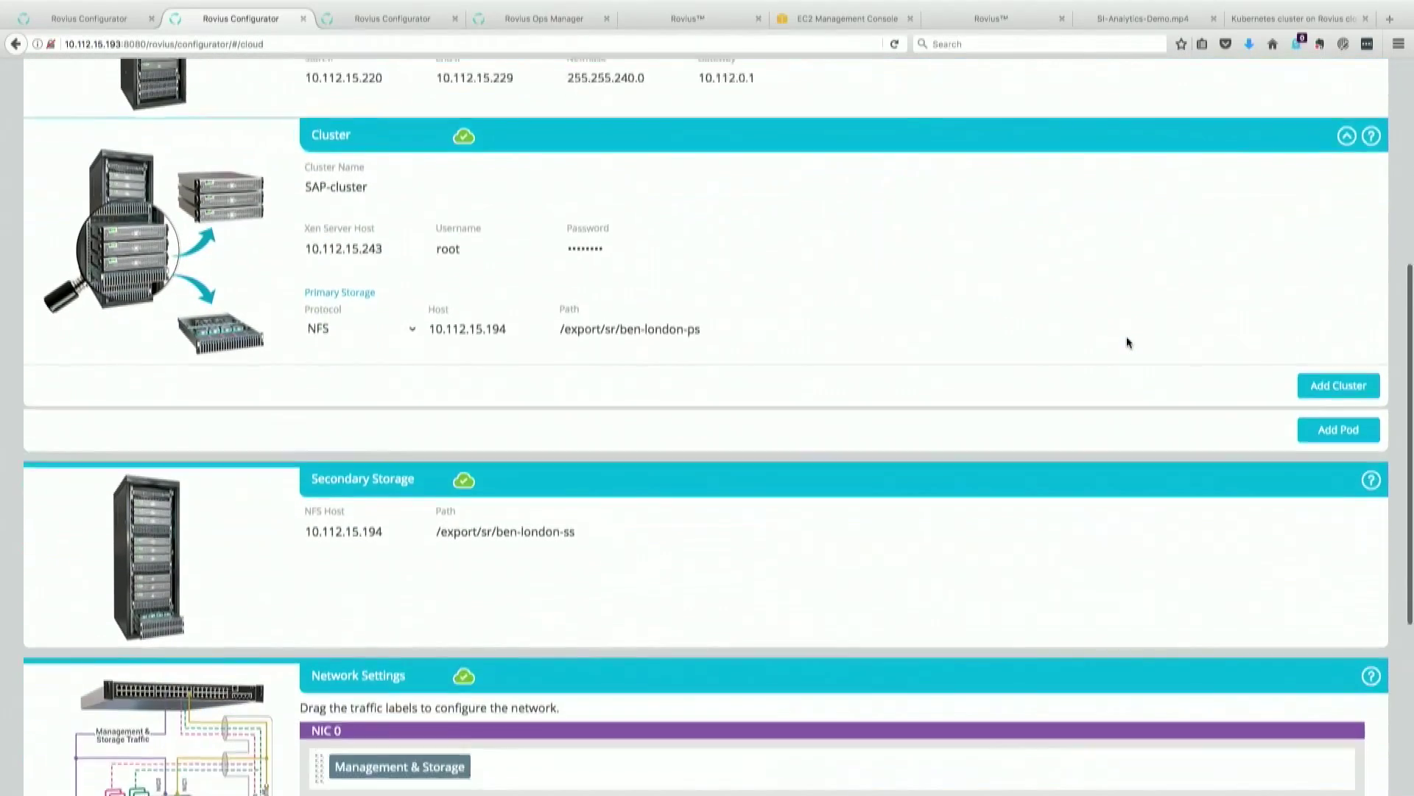
pyautogui.scroll(-1, 1127, 341)
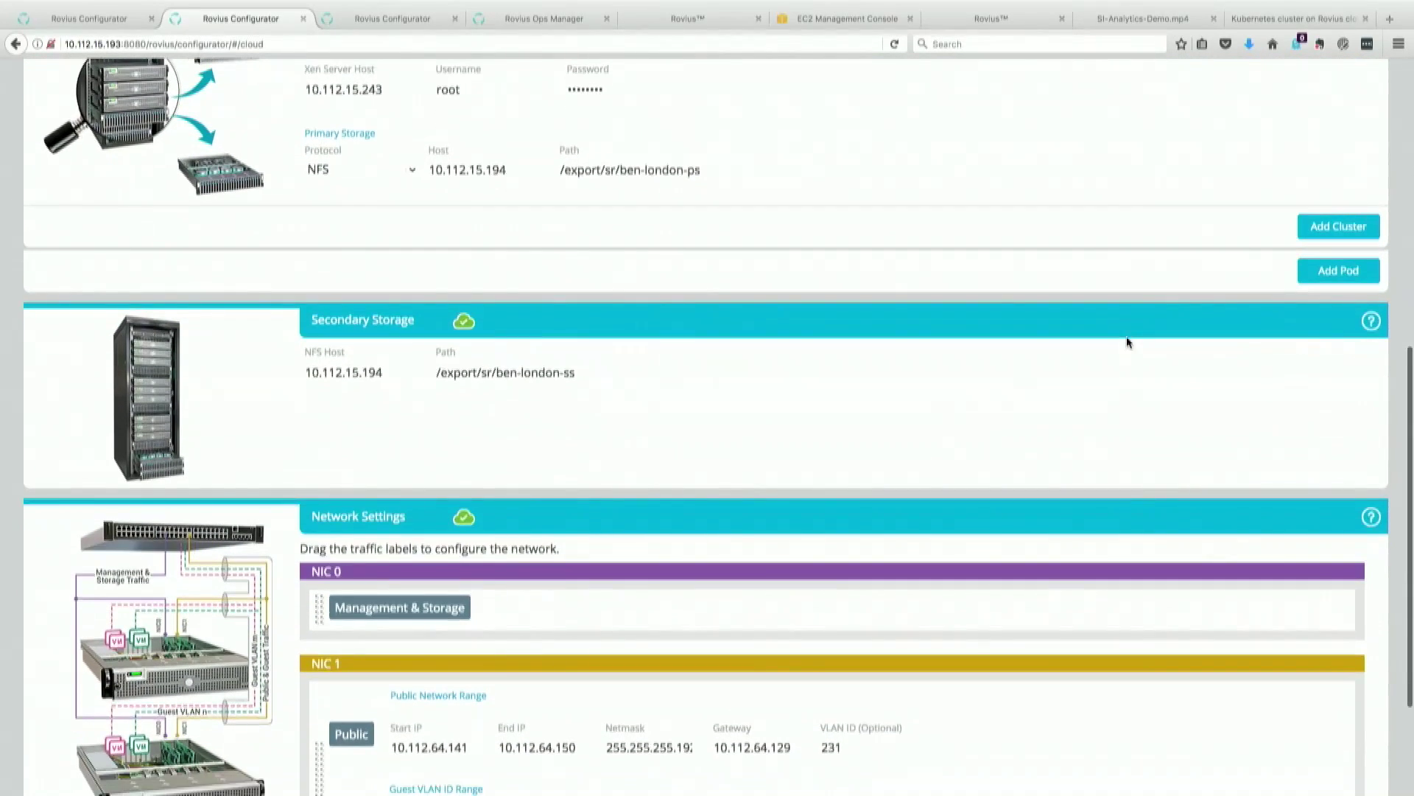
pyautogui.scroll(-2, 1127, 341)
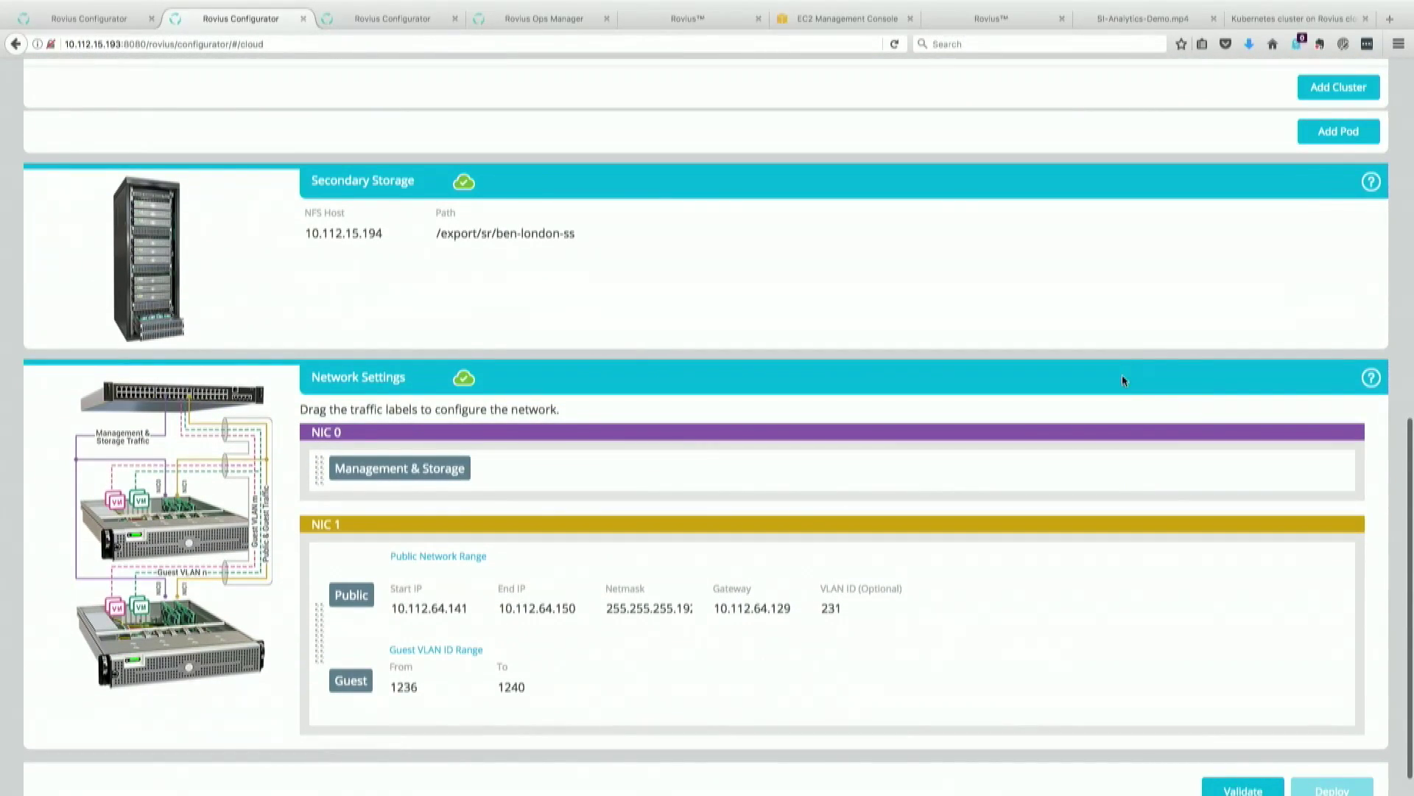
pyautogui.scroll(-1, 1122, 380)
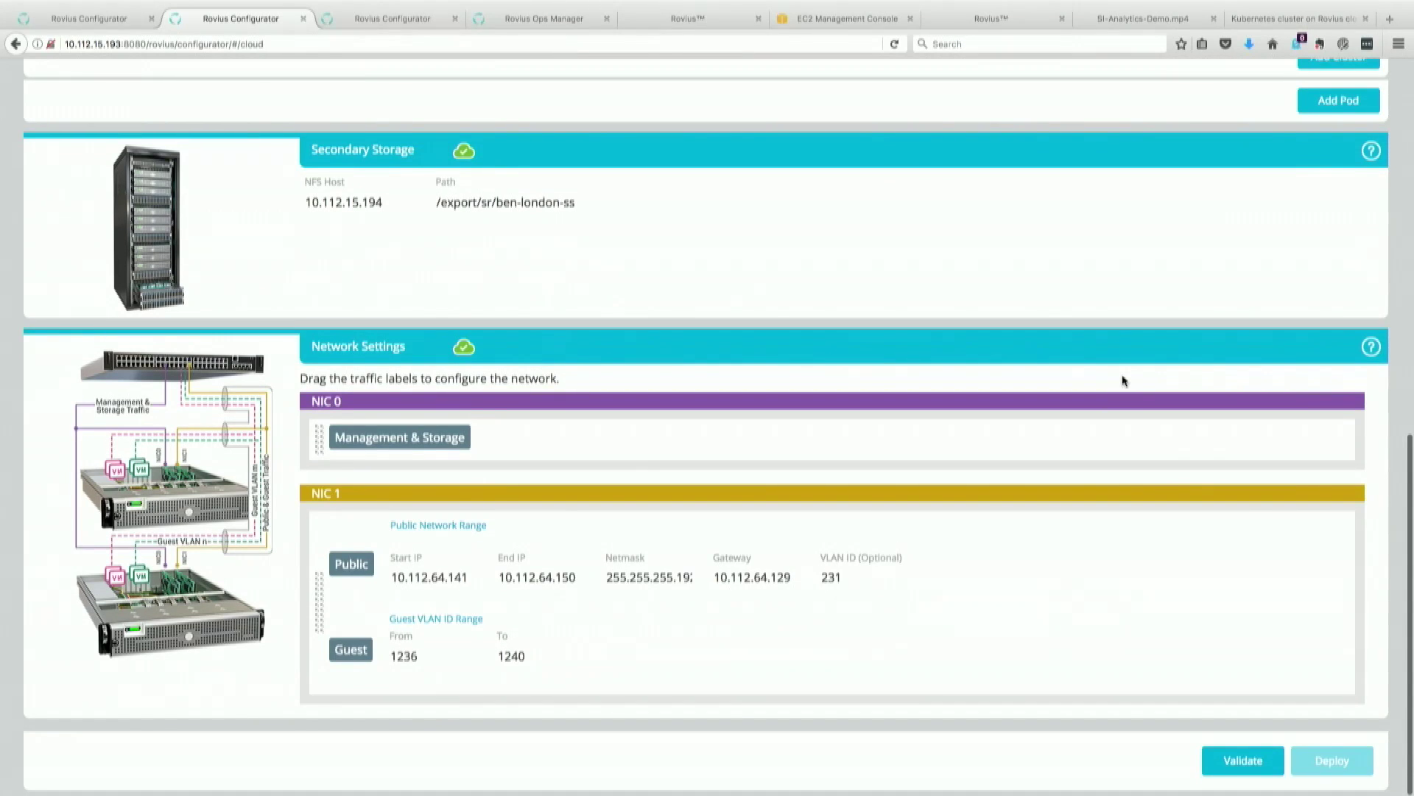
pyautogui.scroll(8, 1123, 380)
pyautogui.scroll(3, 1121, 375)
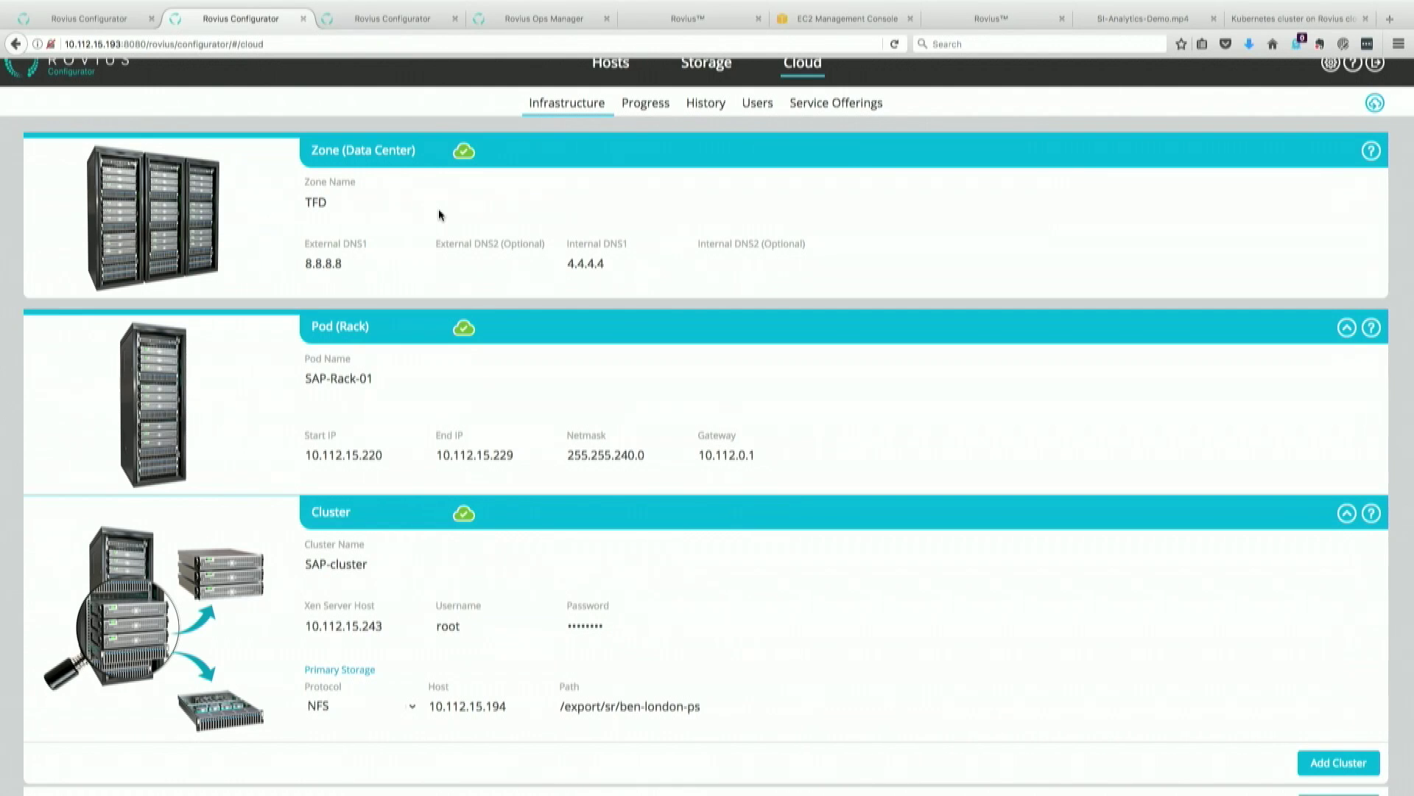
# Step: Replace the password on the other configurator's login page and log in
pyautogui.click(400, 24)
pyautogui.click(271, 19)
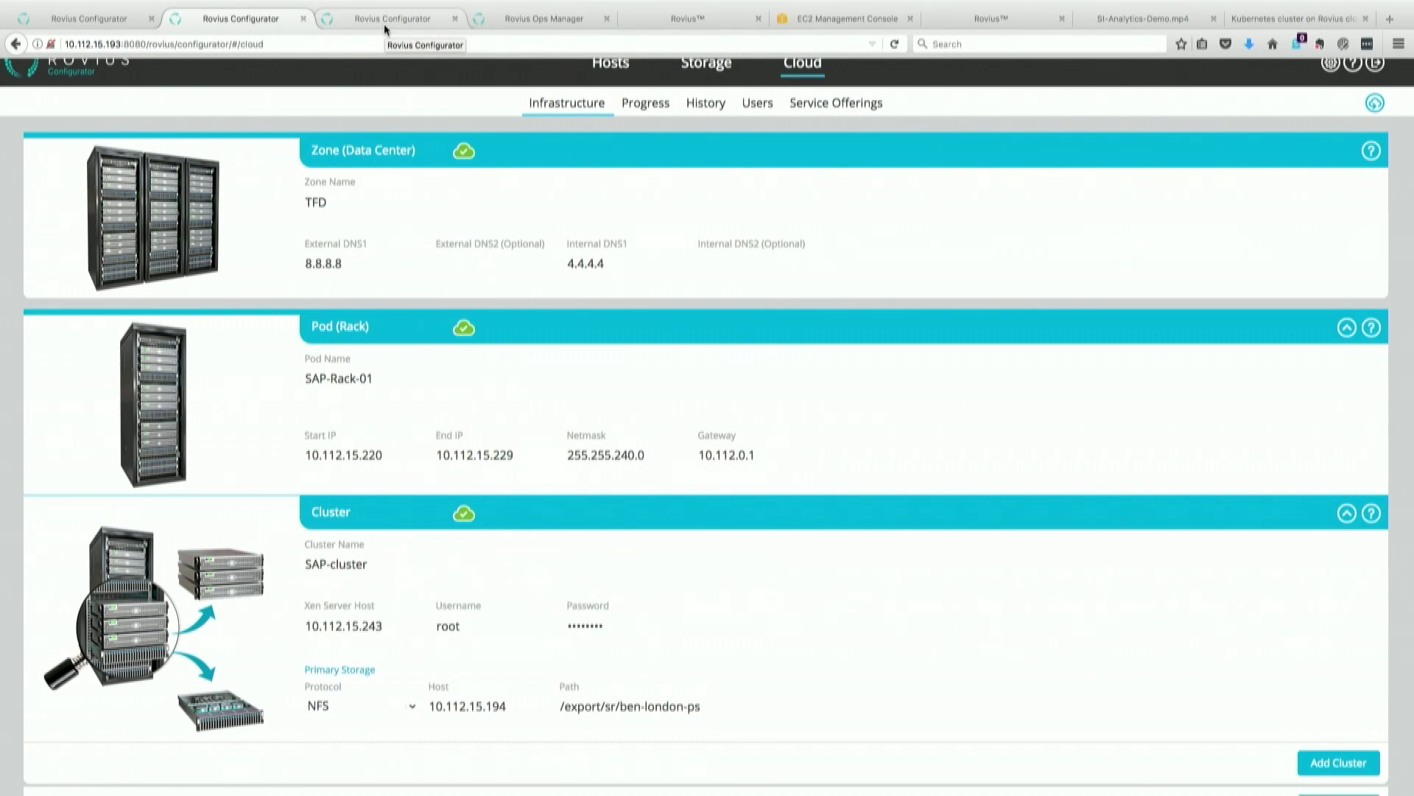
pyautogui.click(385, 29)
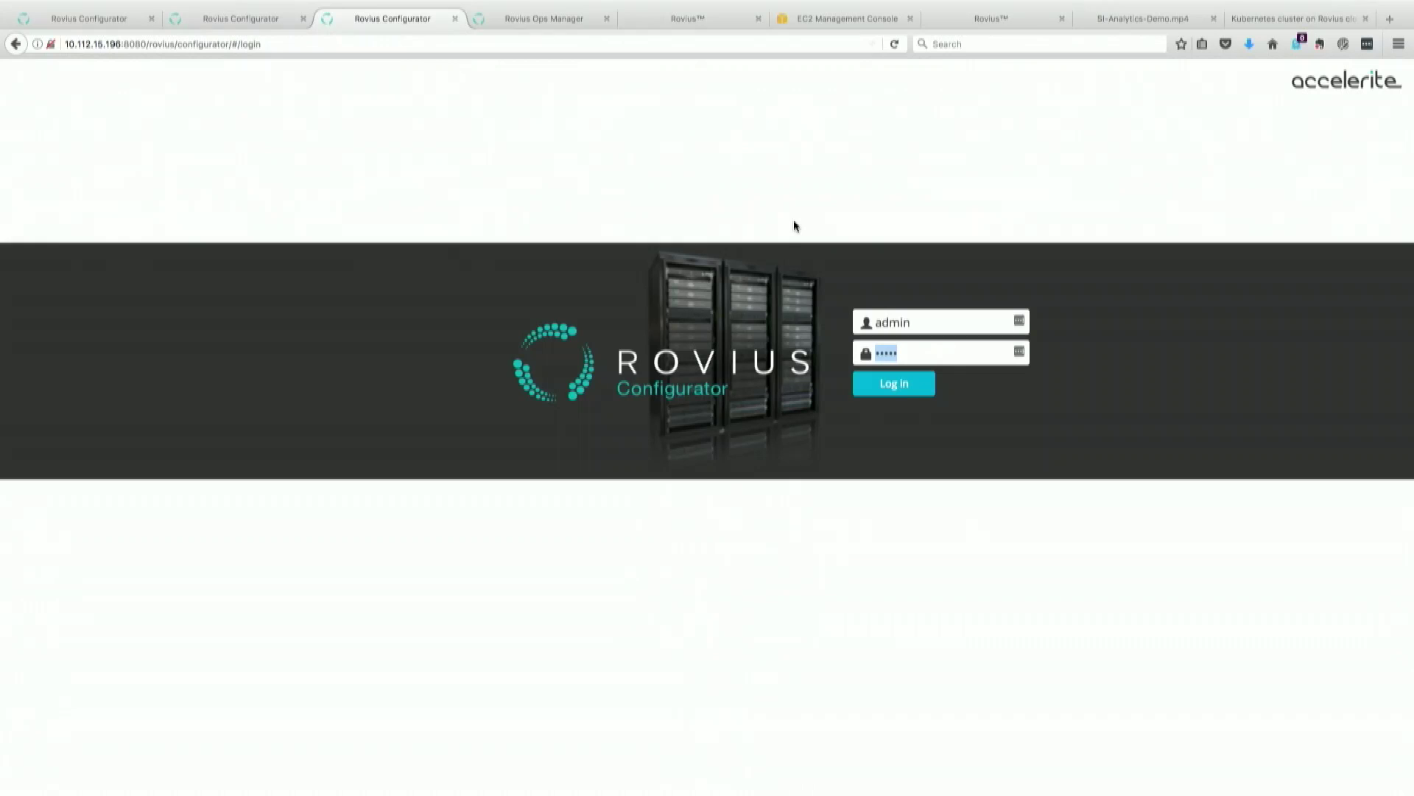
pyautogui.moveTo(932, 356); pyautogui.dragTo(859, 350)
pyautogui.write('•••••')
pyautogui.click(906, 387)
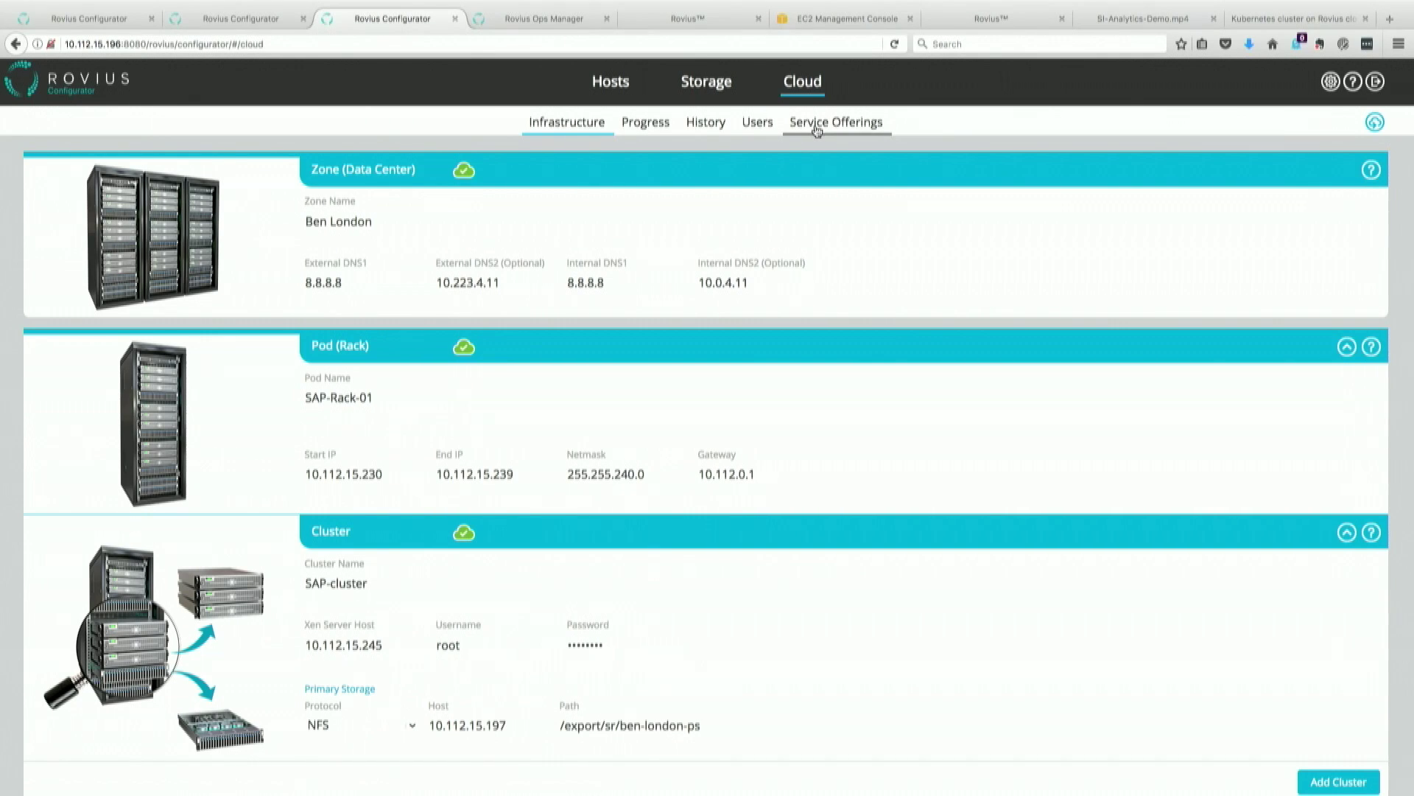
# Step: Check the directory server and onboarded NRC users on the Users sub-tab, then go to the Rovius Cloud login page
pyautogui.click(762, 129)
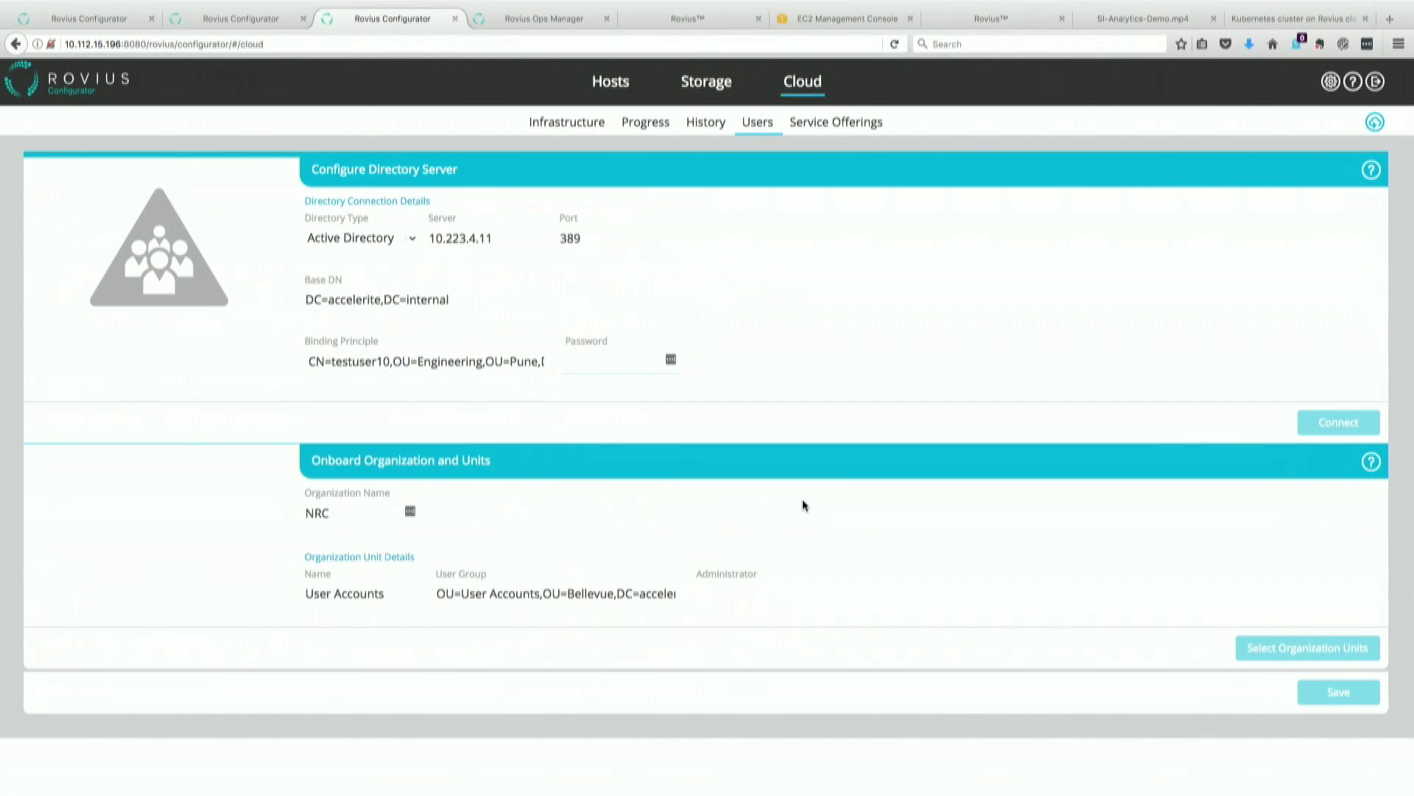
pyautogui.click(1376, 123)
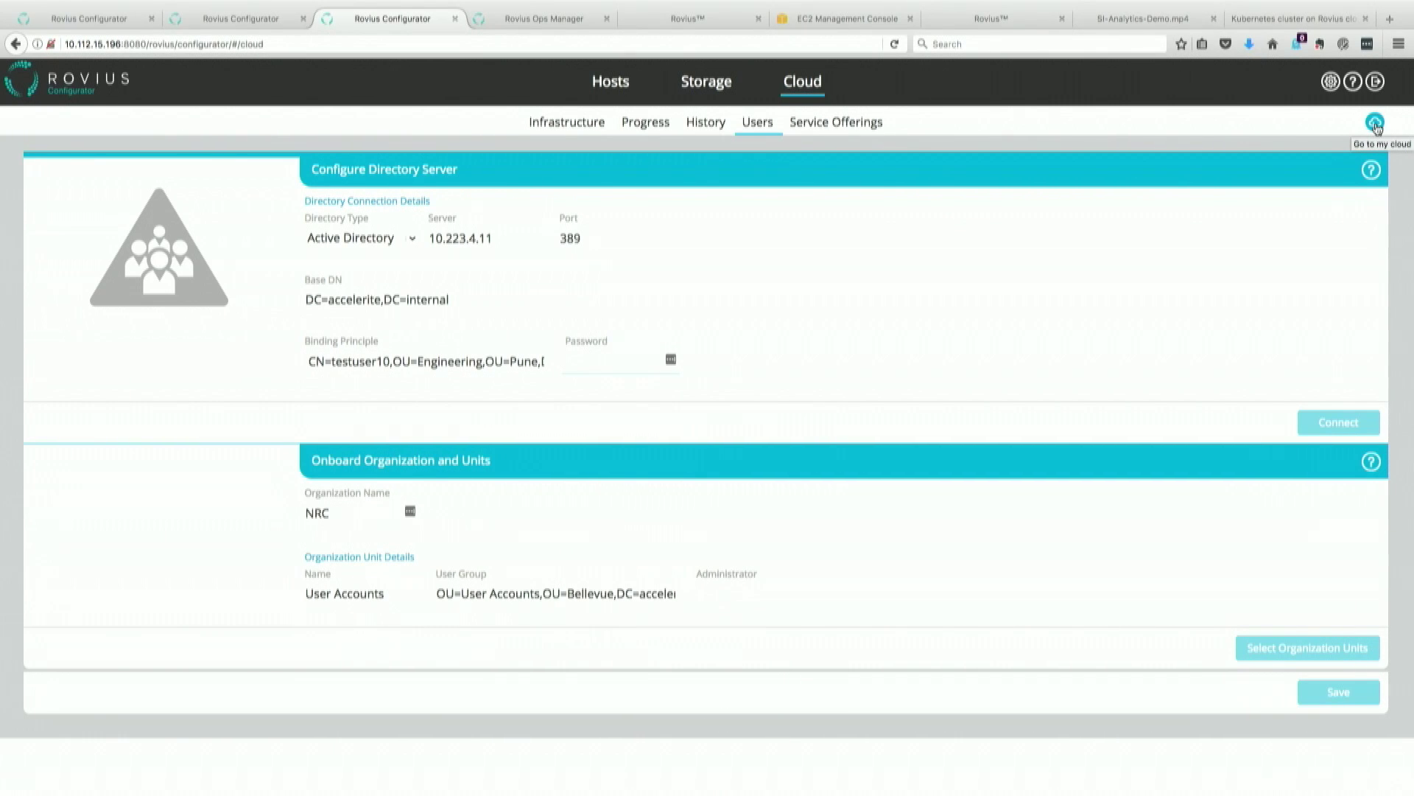
pyautogui.click(1375, 123)
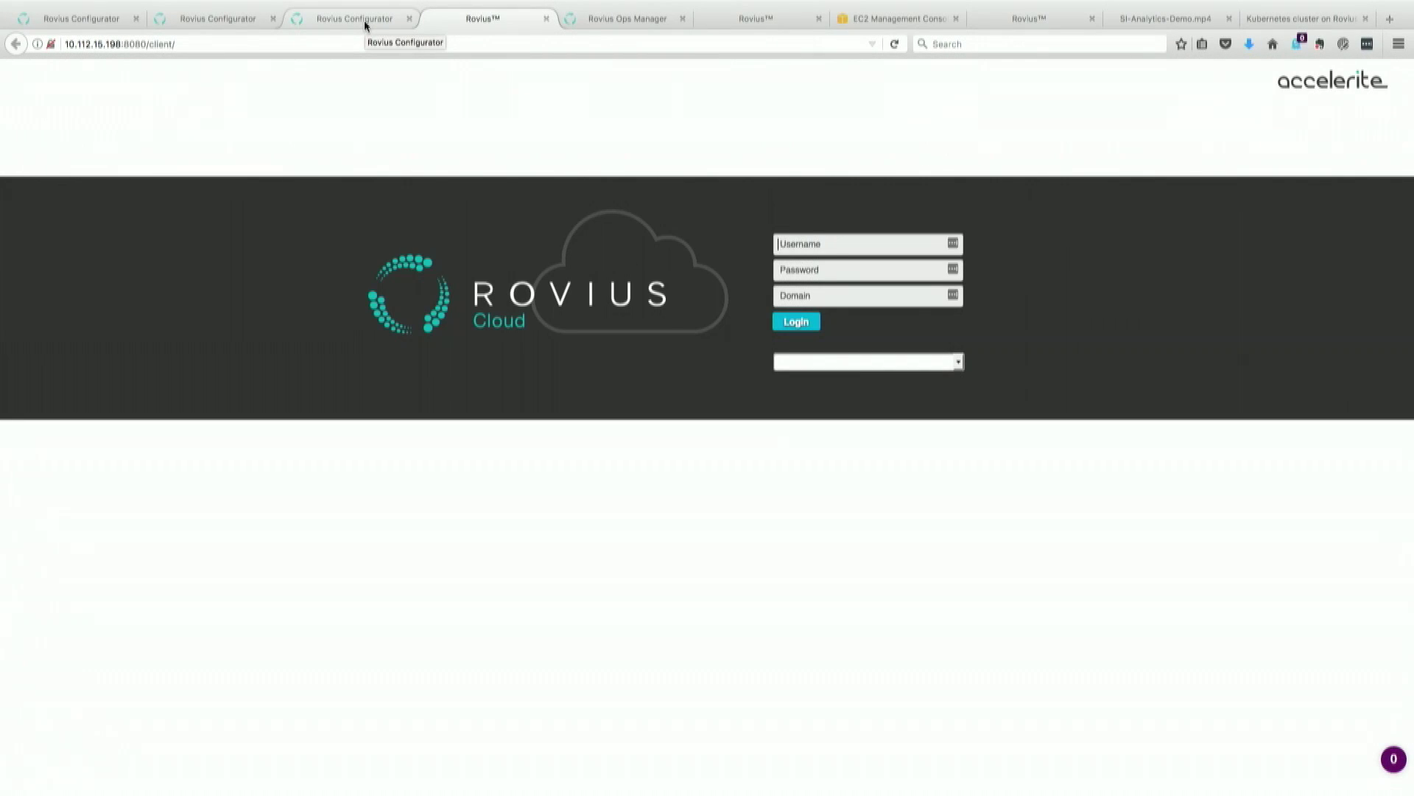
# Step: Enter the directory user's username and password, and choose the NRC/User Accounts domain
pyautogui.click(365, 24)
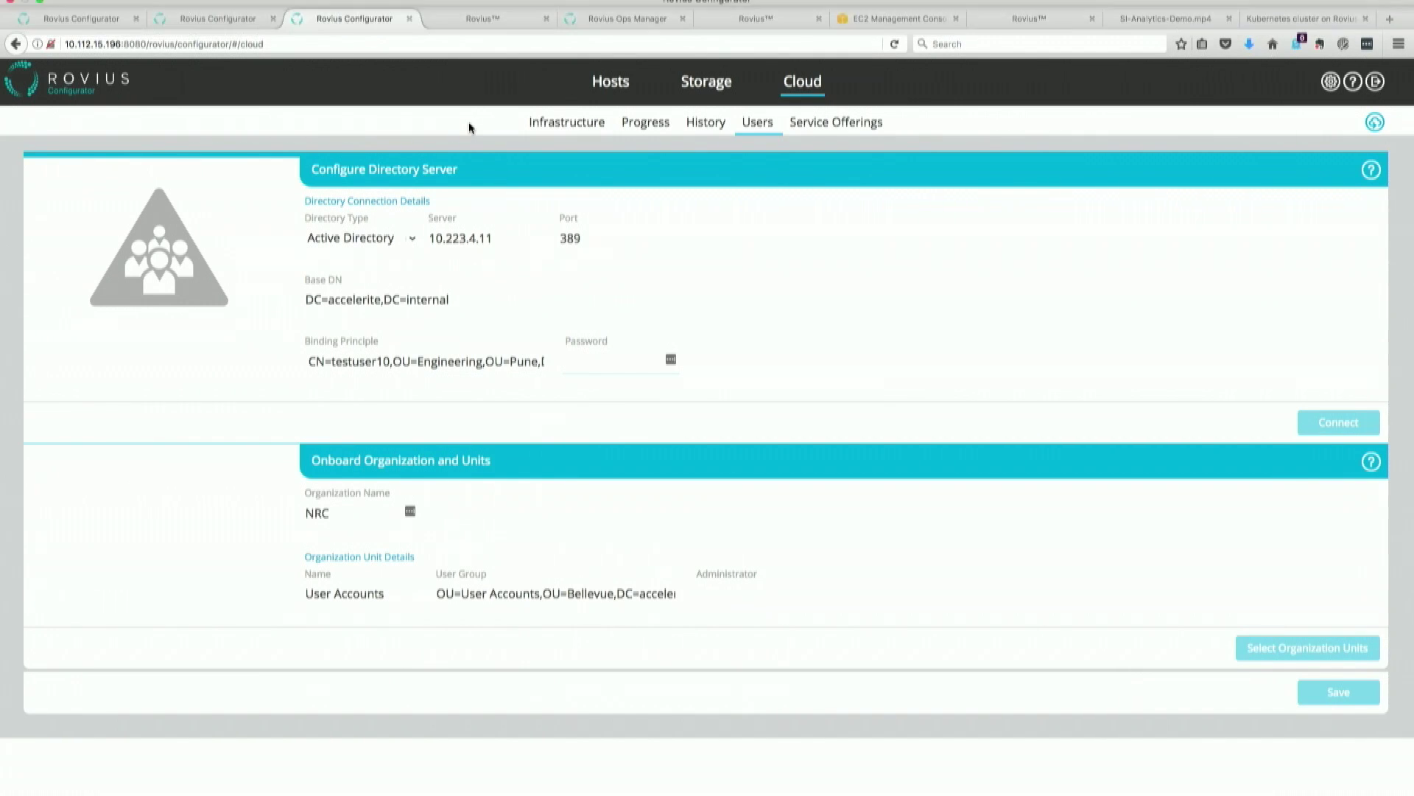
pyautogui.click(484, 20)
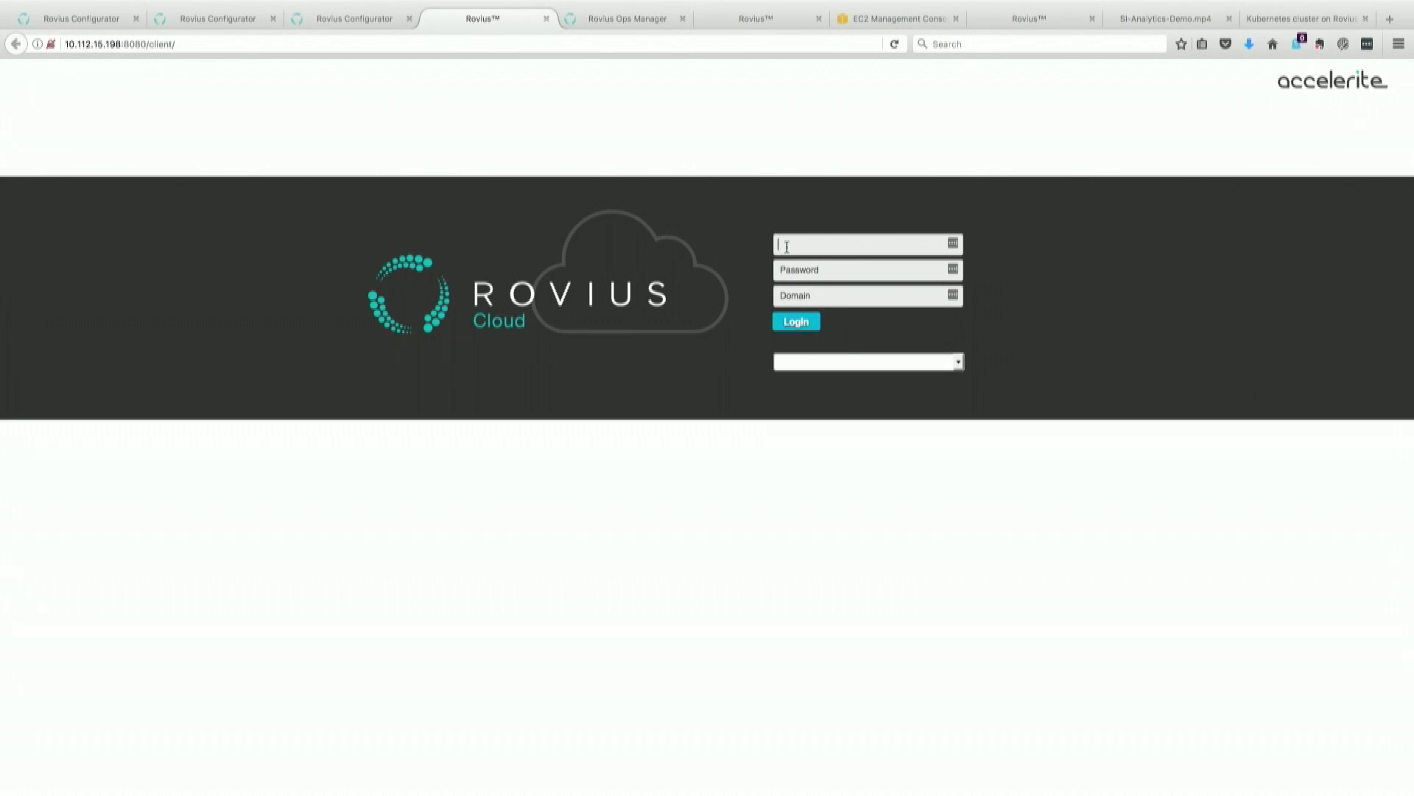
pyautogui.write('Jd')
pyautogui.press('Tab')
pyautogui.write('••••••••')
pyautogui.click(798, 292)
pyautogui.write('NRC')
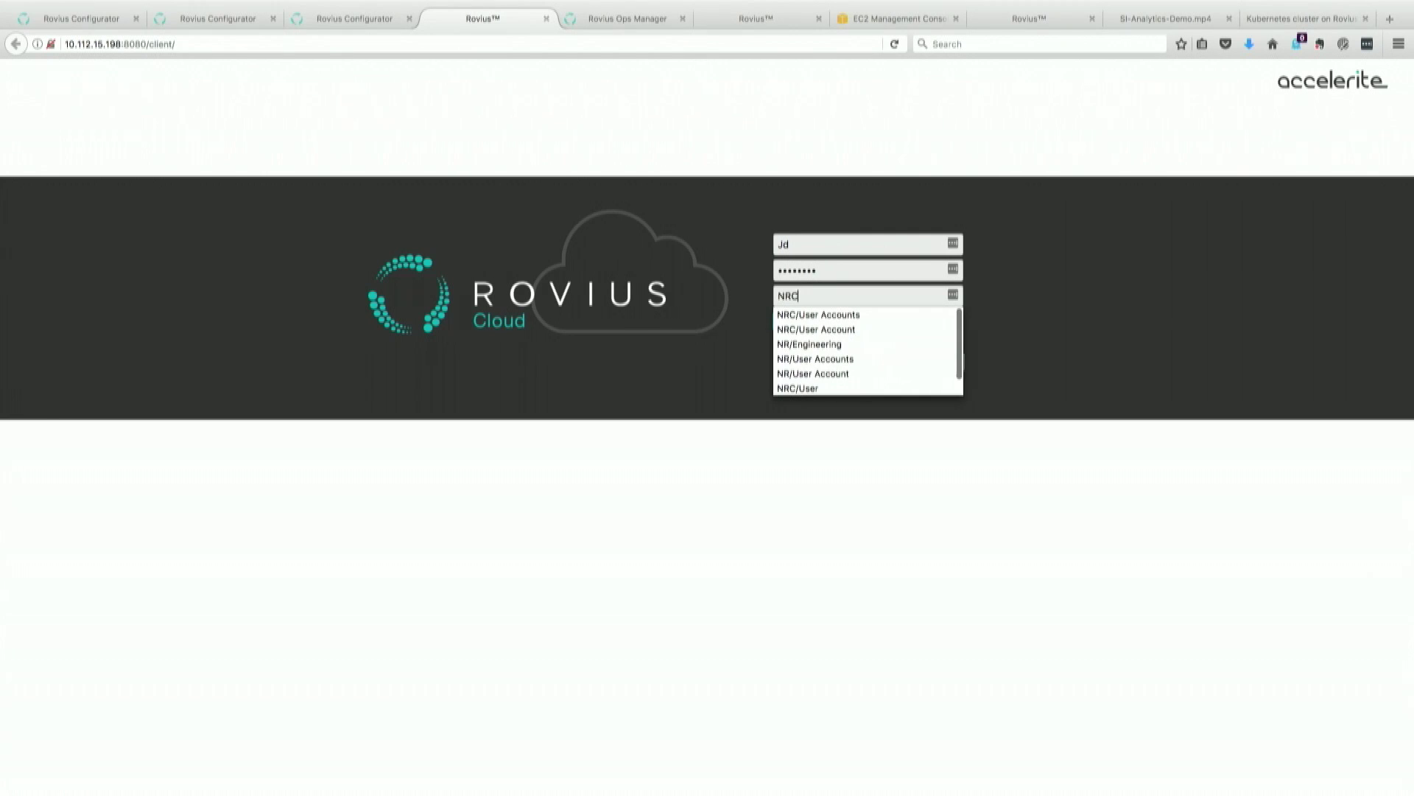
pyautogui.click(839, 315)
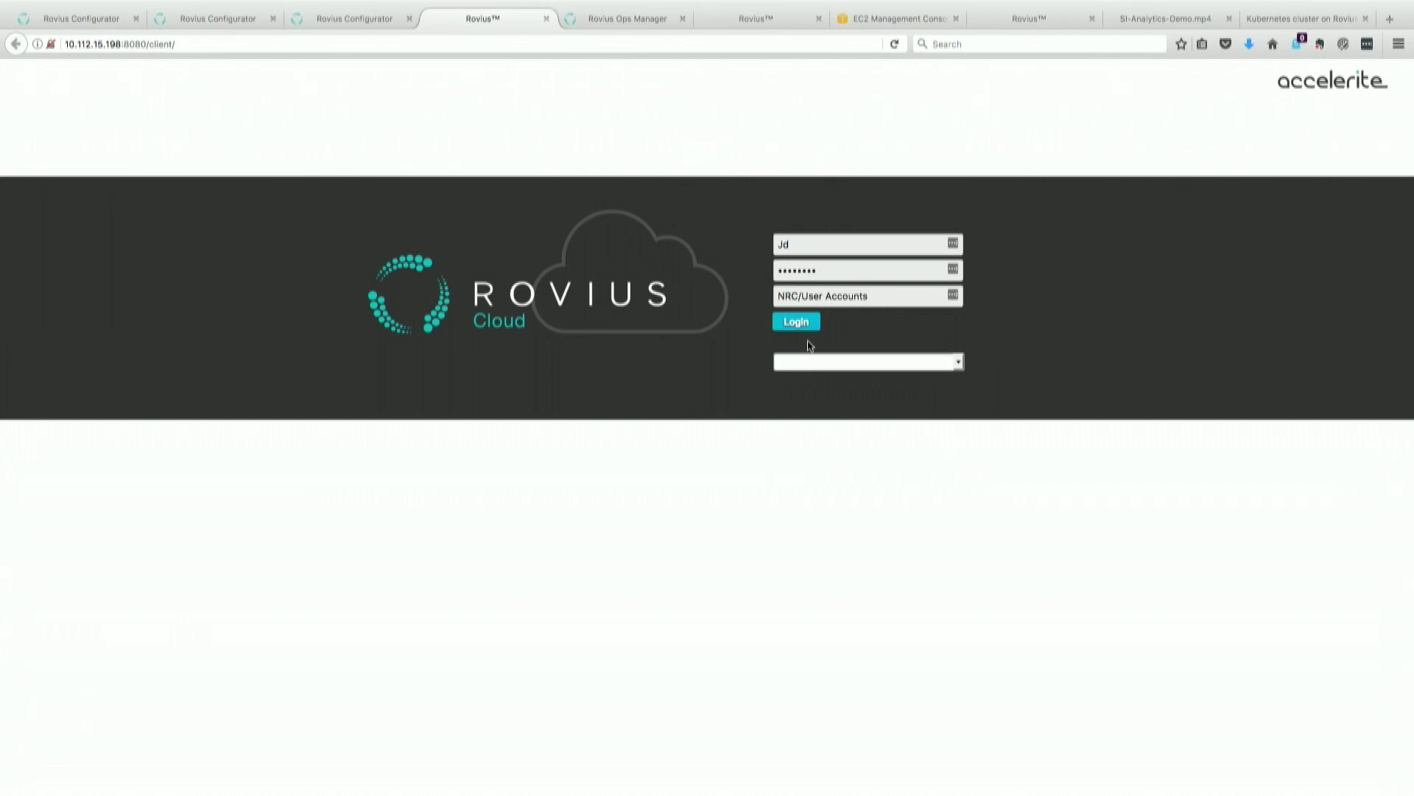
# Step: Log in, look over the empty Instances, Storage and Templates lists, and start a new instance
pyautogui.click(805, 327)
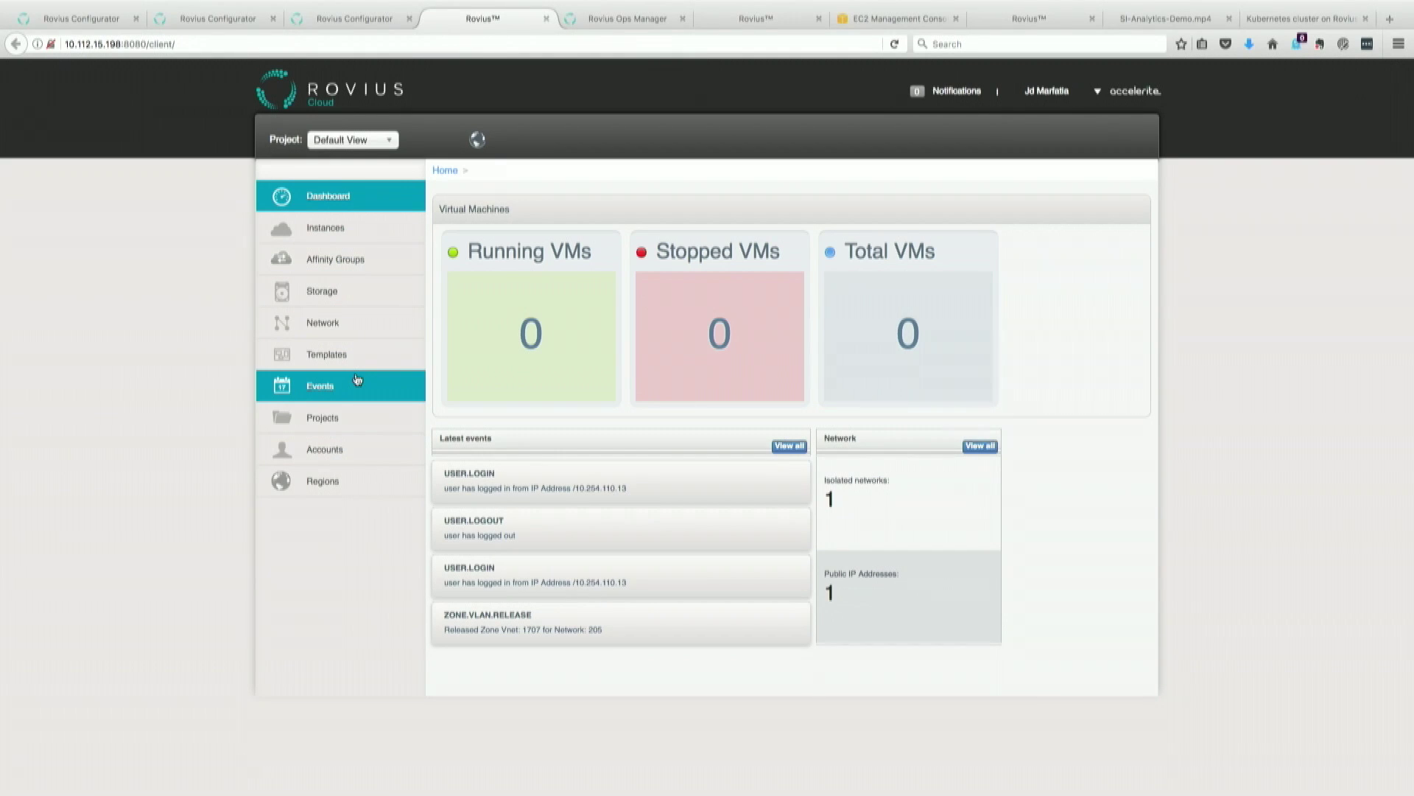
pyautogui.click(332, 237)
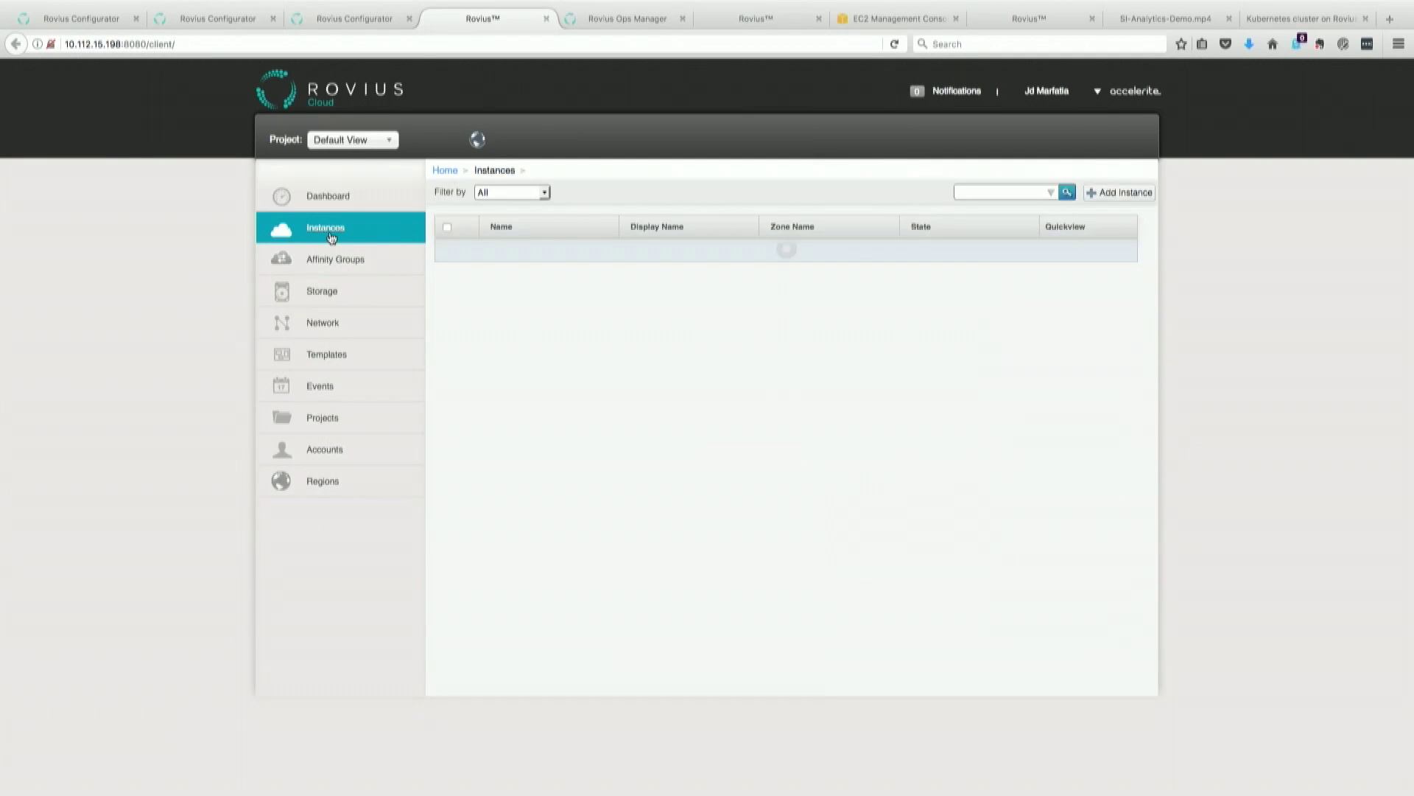
pyautogui.click(334, 292)
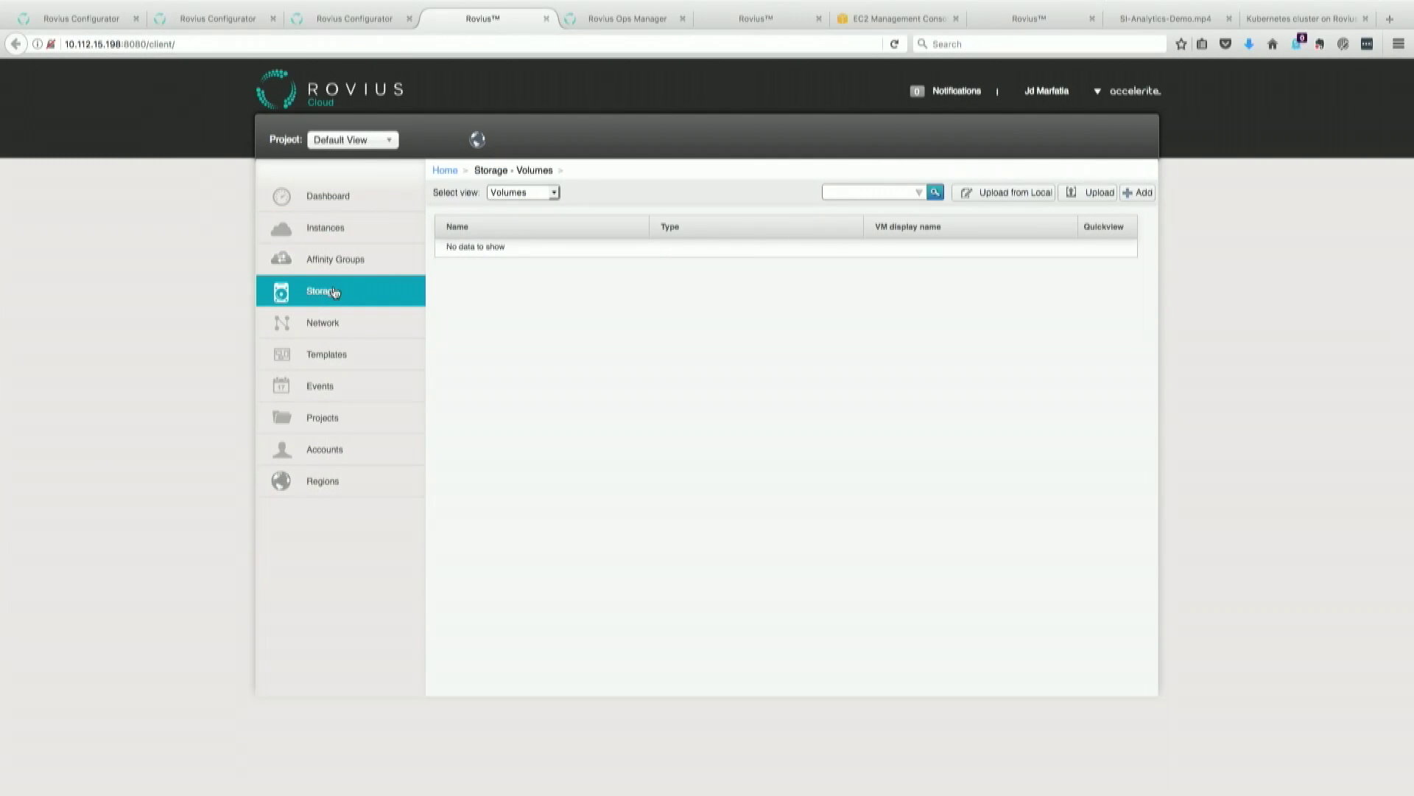
pyautogui.click(333, 353)
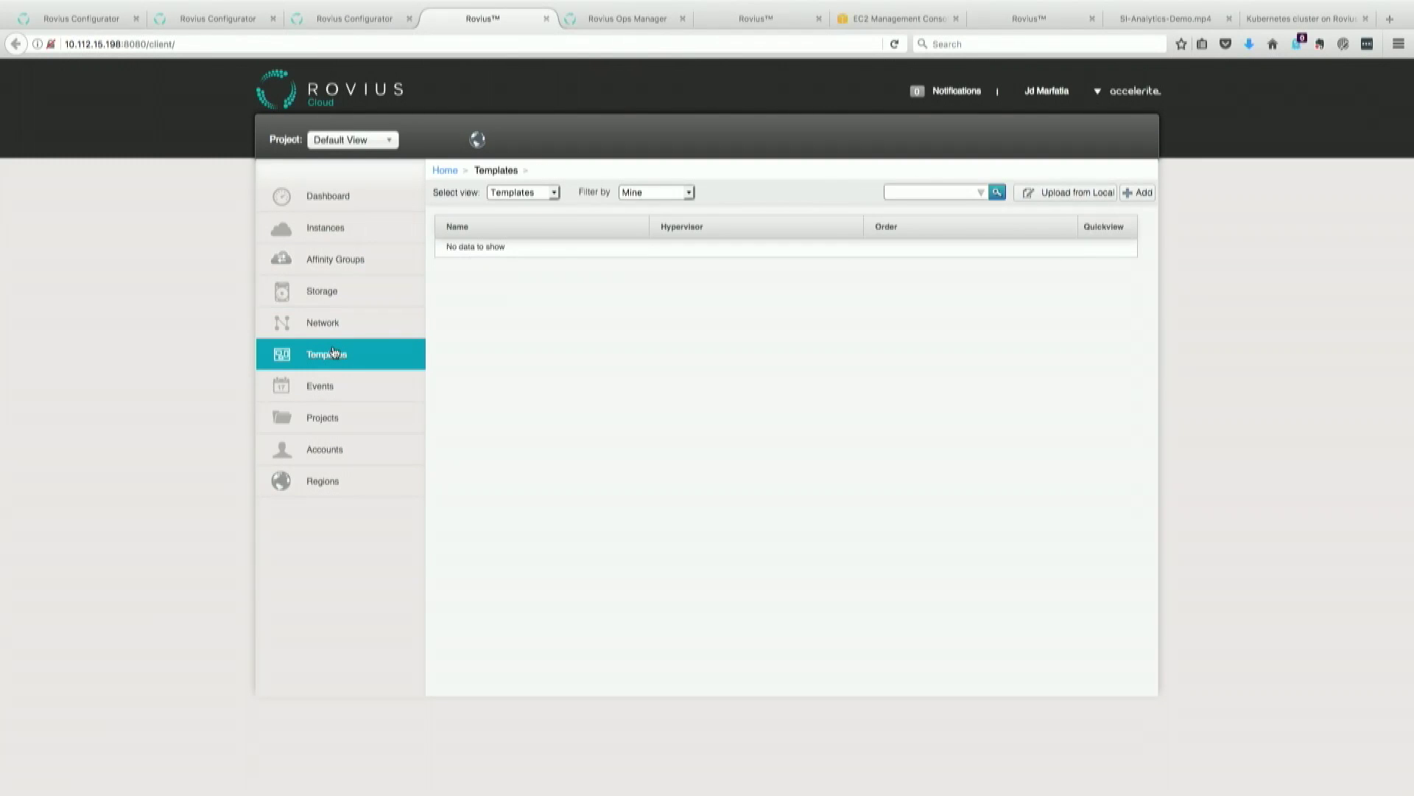
pyautogui.click(338, 237)
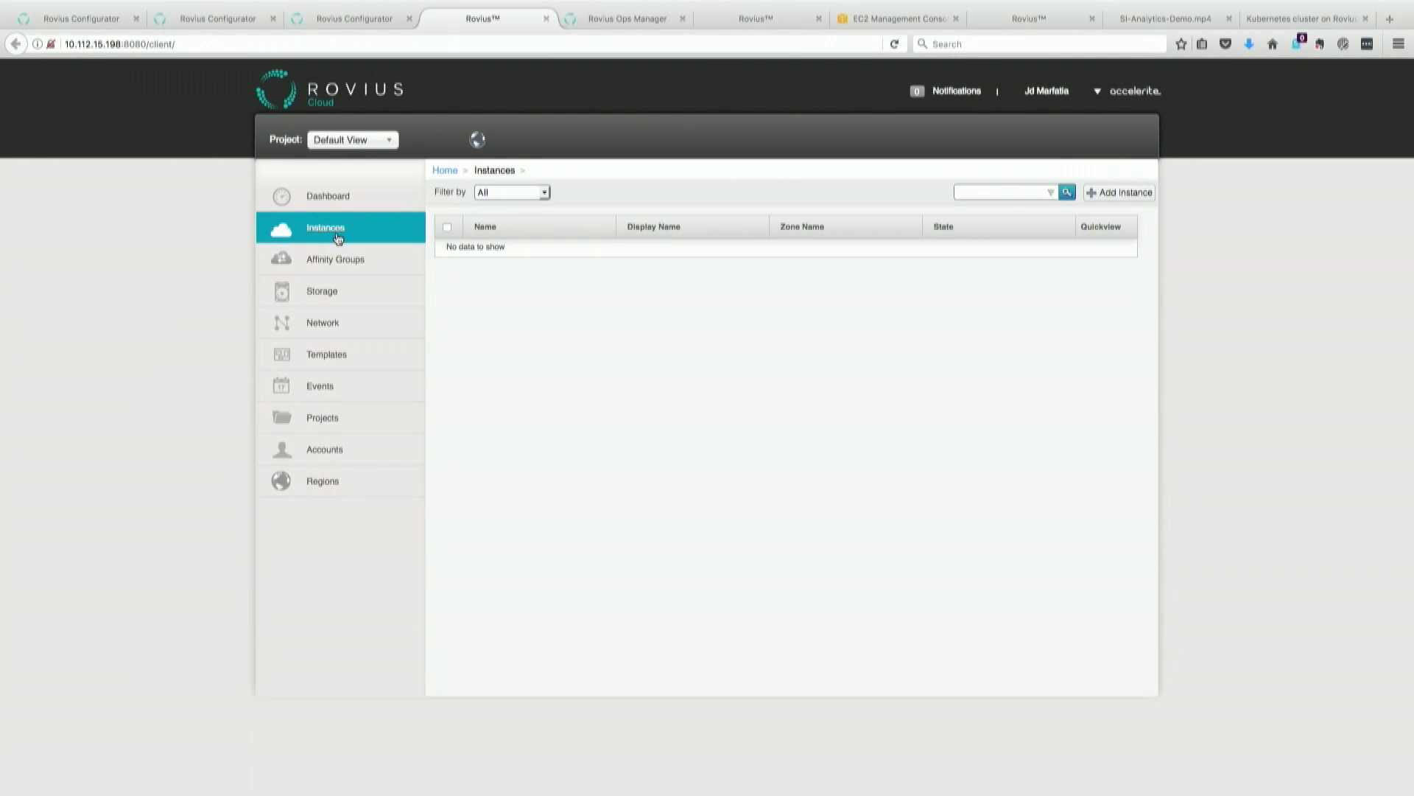
pyautogui.click(1119, 196)
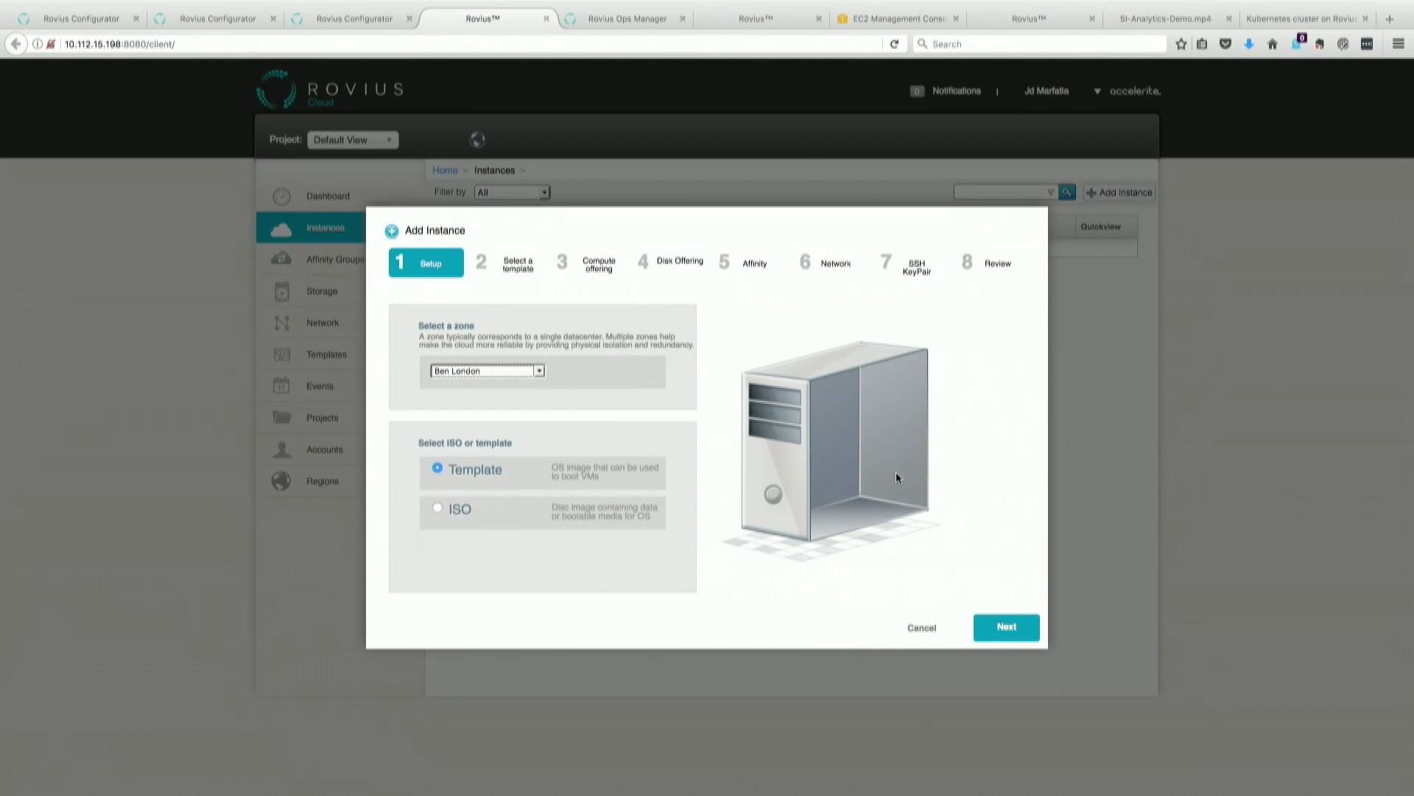
# Step: Accept Ben London, CentOS 6.5, Small offering and Default network, skipping extras, and name it TFD-Demo
pyautogui.click(1011, 626)
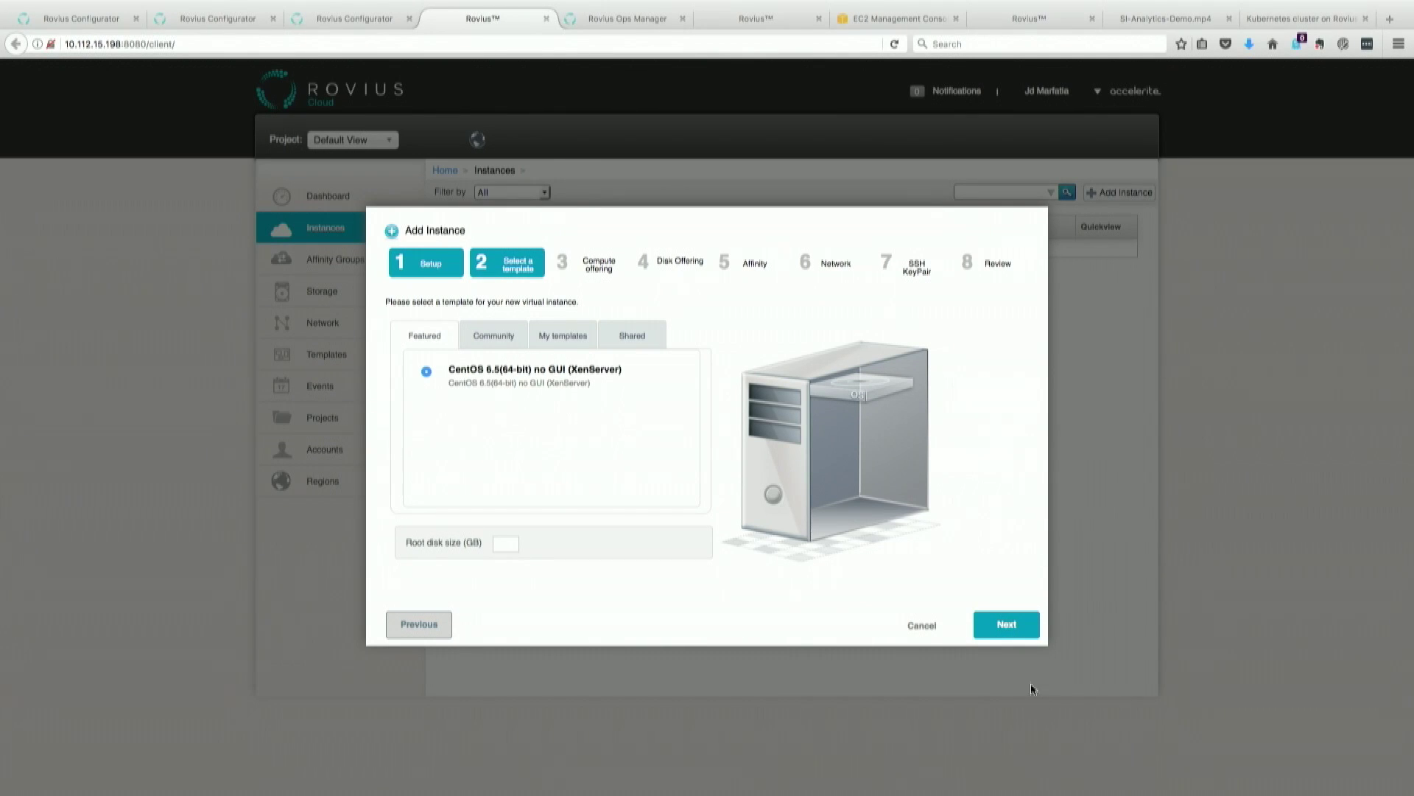
pyautogui.click(1021, 619)
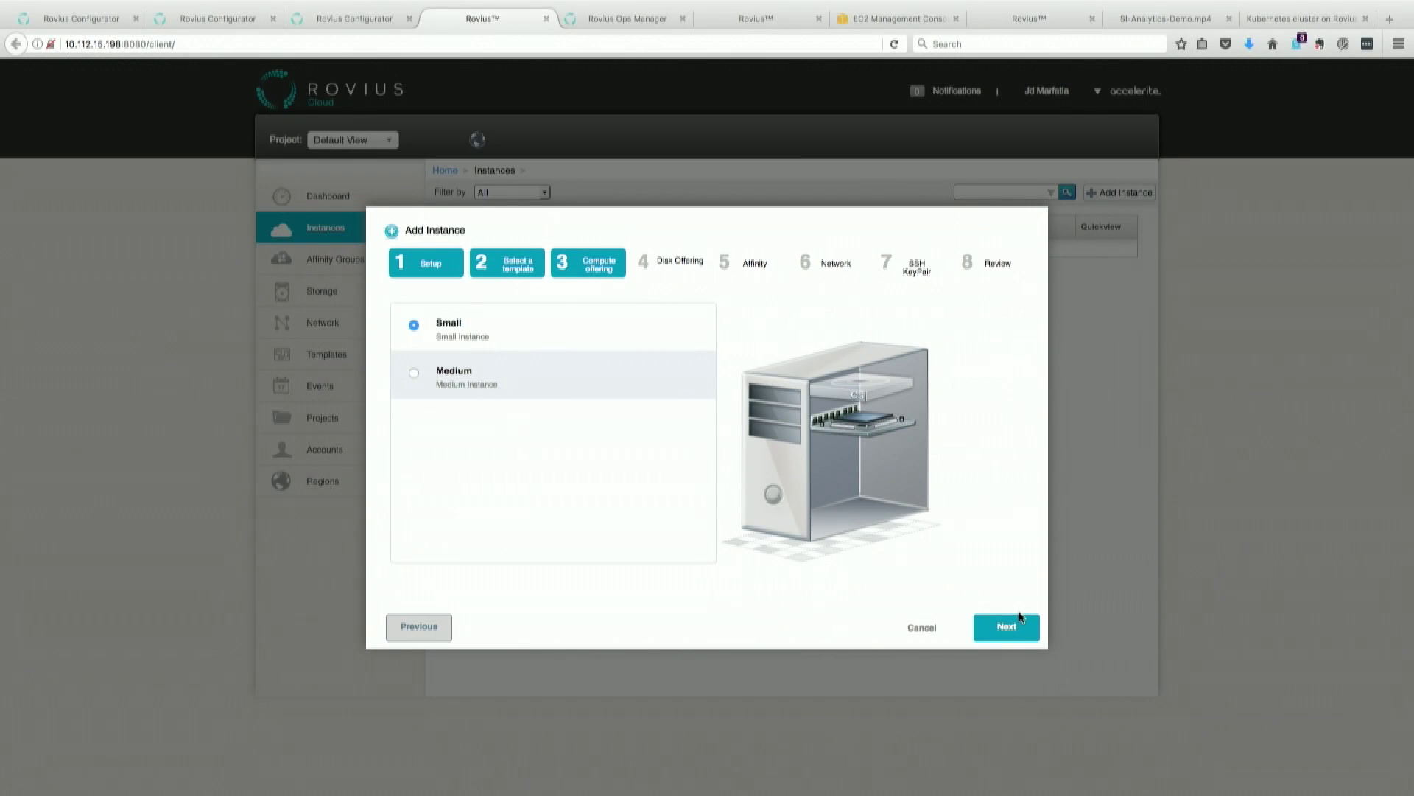
pyautogui.click(1017, 629)
pyautogui.click(1014, 633)
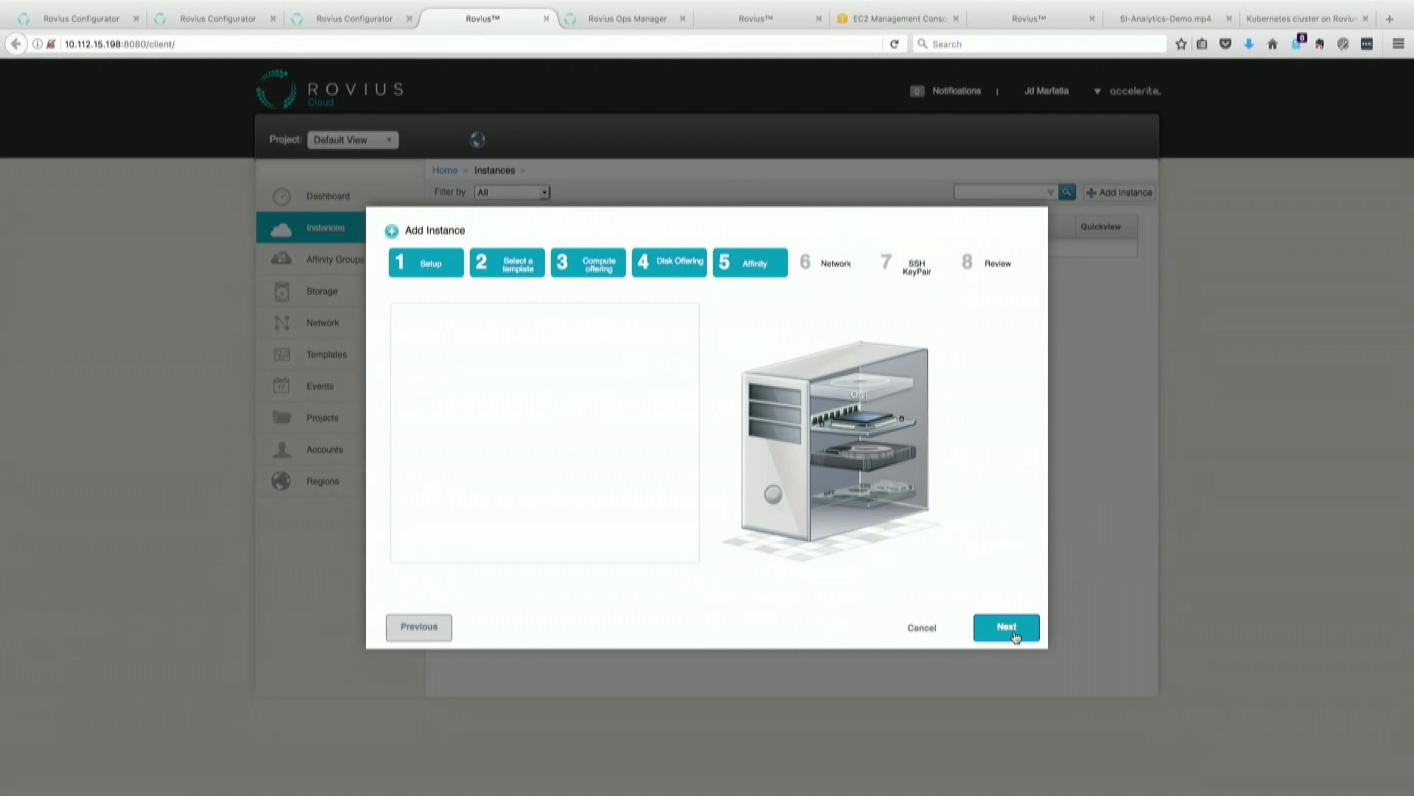
pyautogui.click(1015, 635)
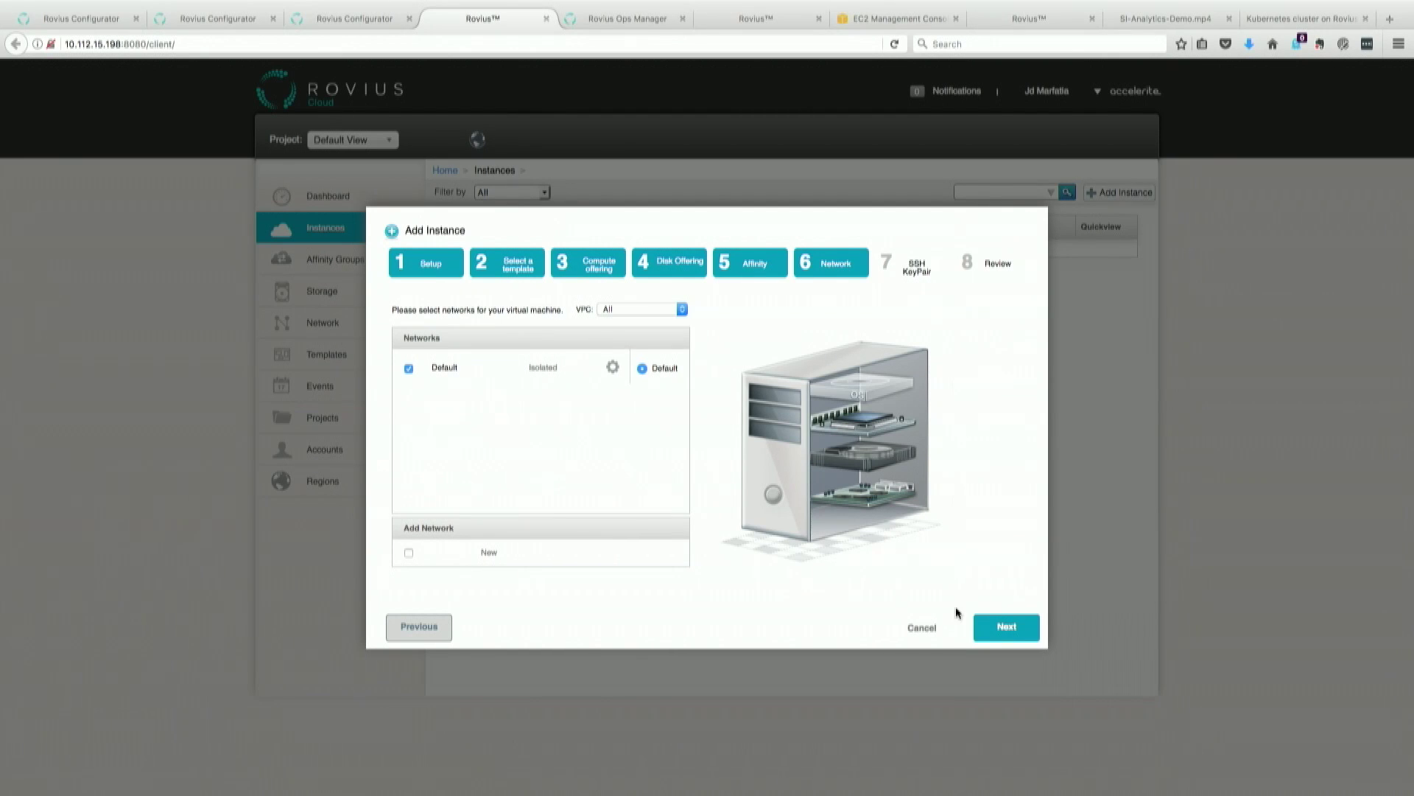
pyautogui.click(1009, 627)
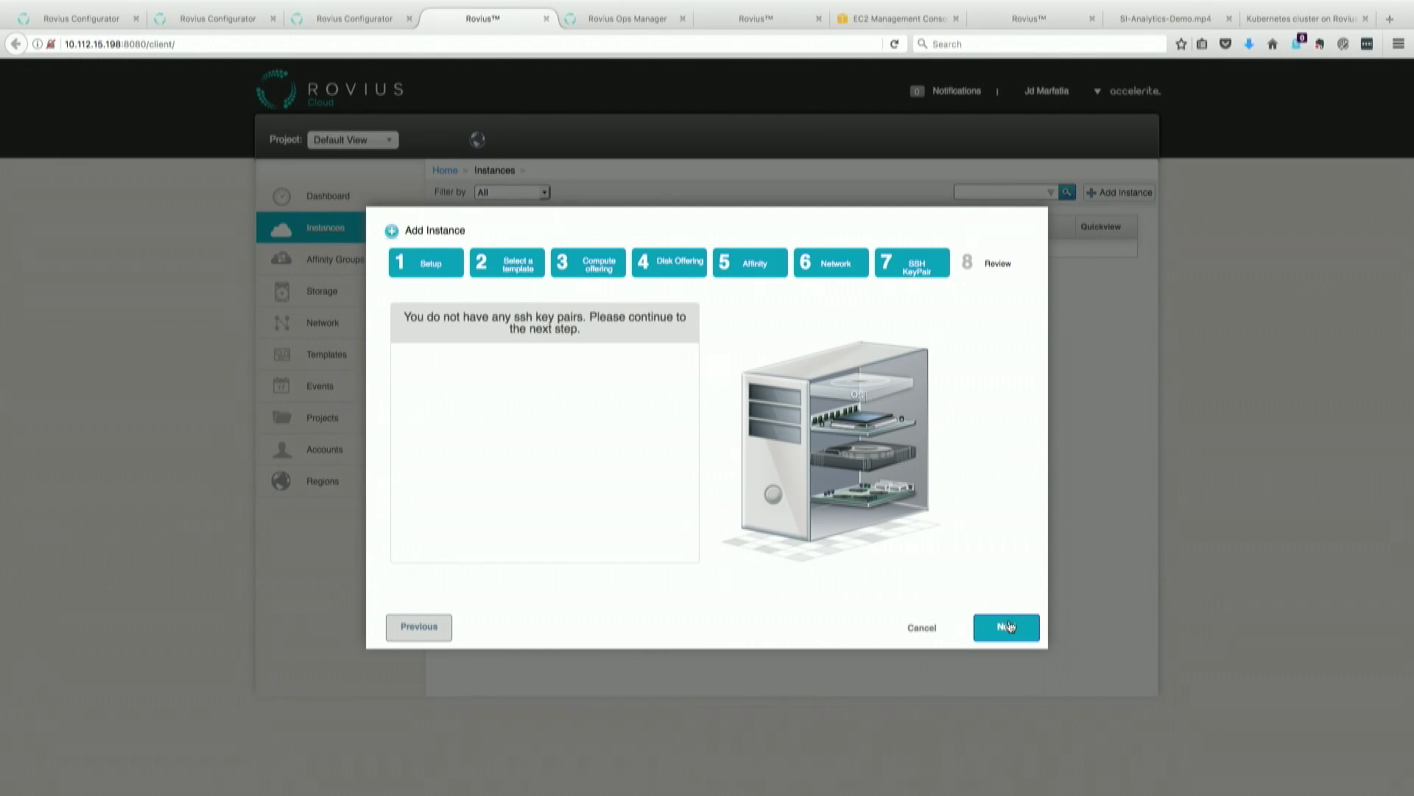
pyautogui.click(1008, 627)
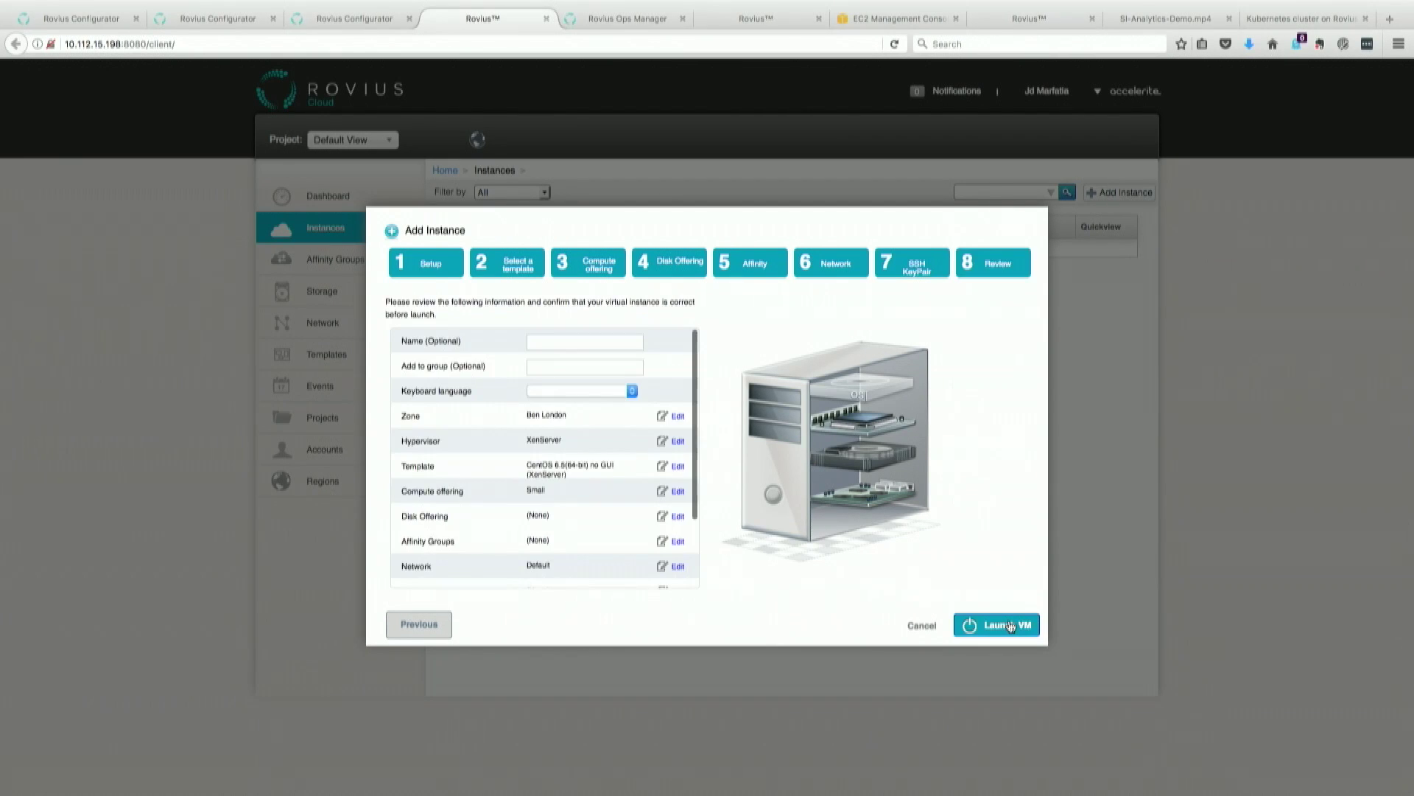
pyautogui.click(584, 346)
pyautogui.write('TFD')
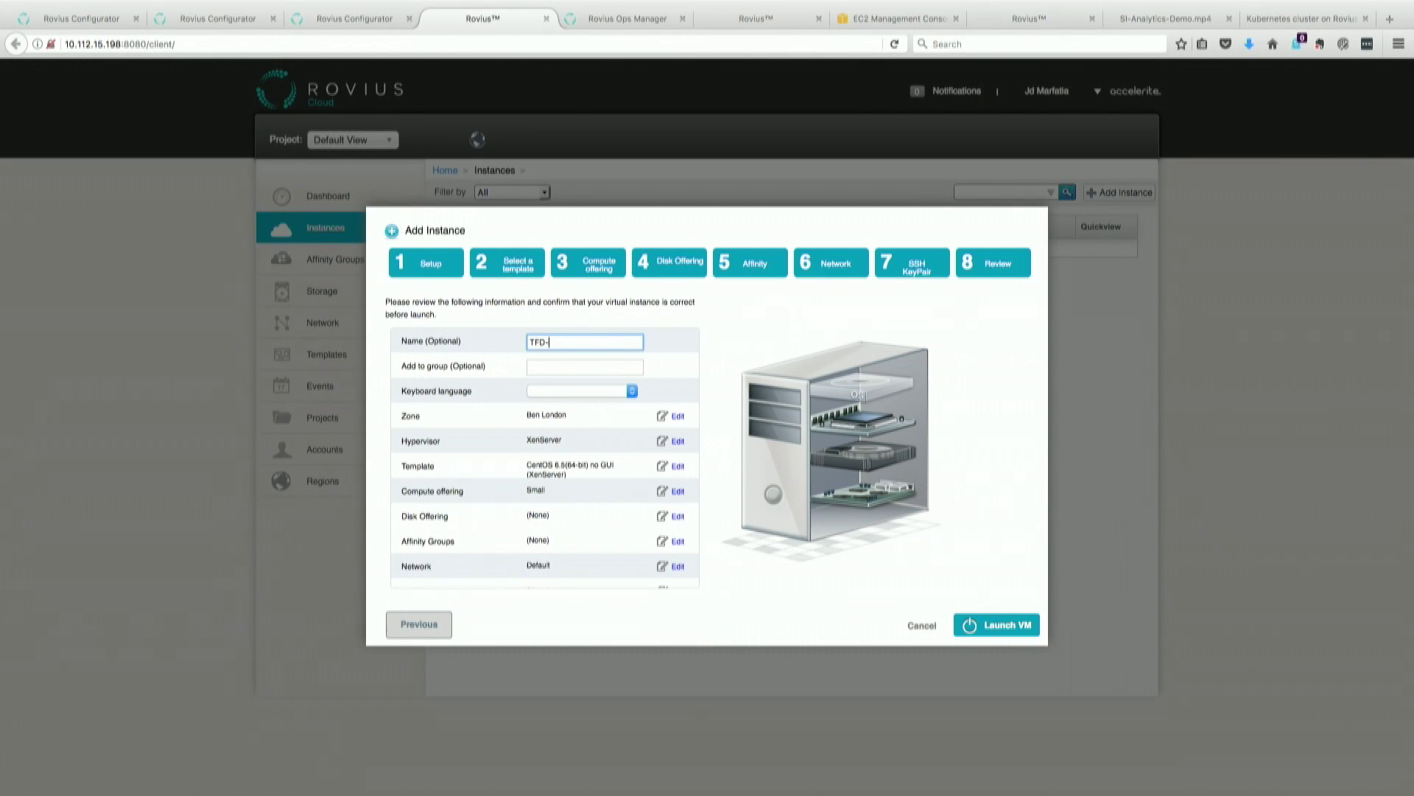
pyautogui.write('-Demo')
pyautogui.click(1010, 625)
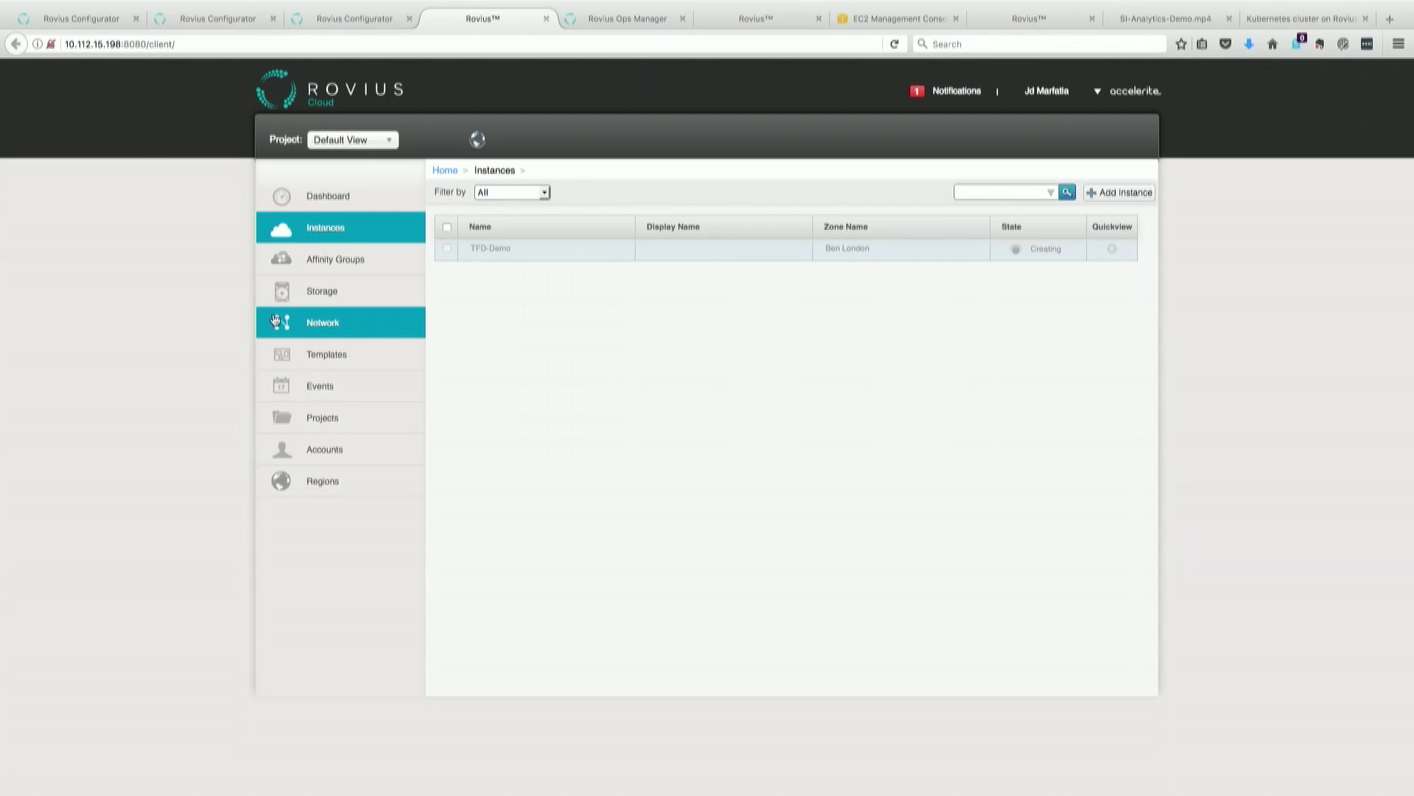
pyautogui.click(322, 296)
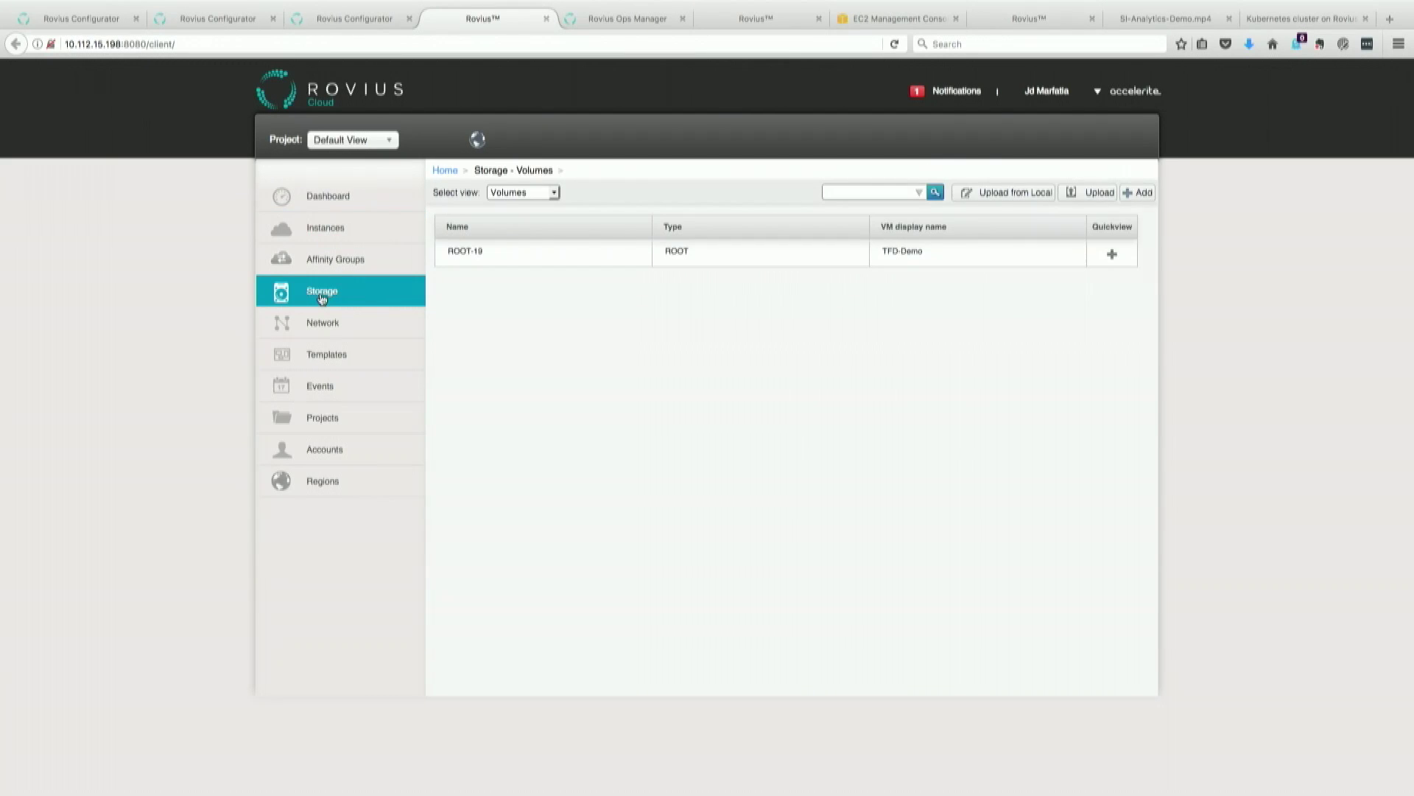
pyautogui.click(332, 231)
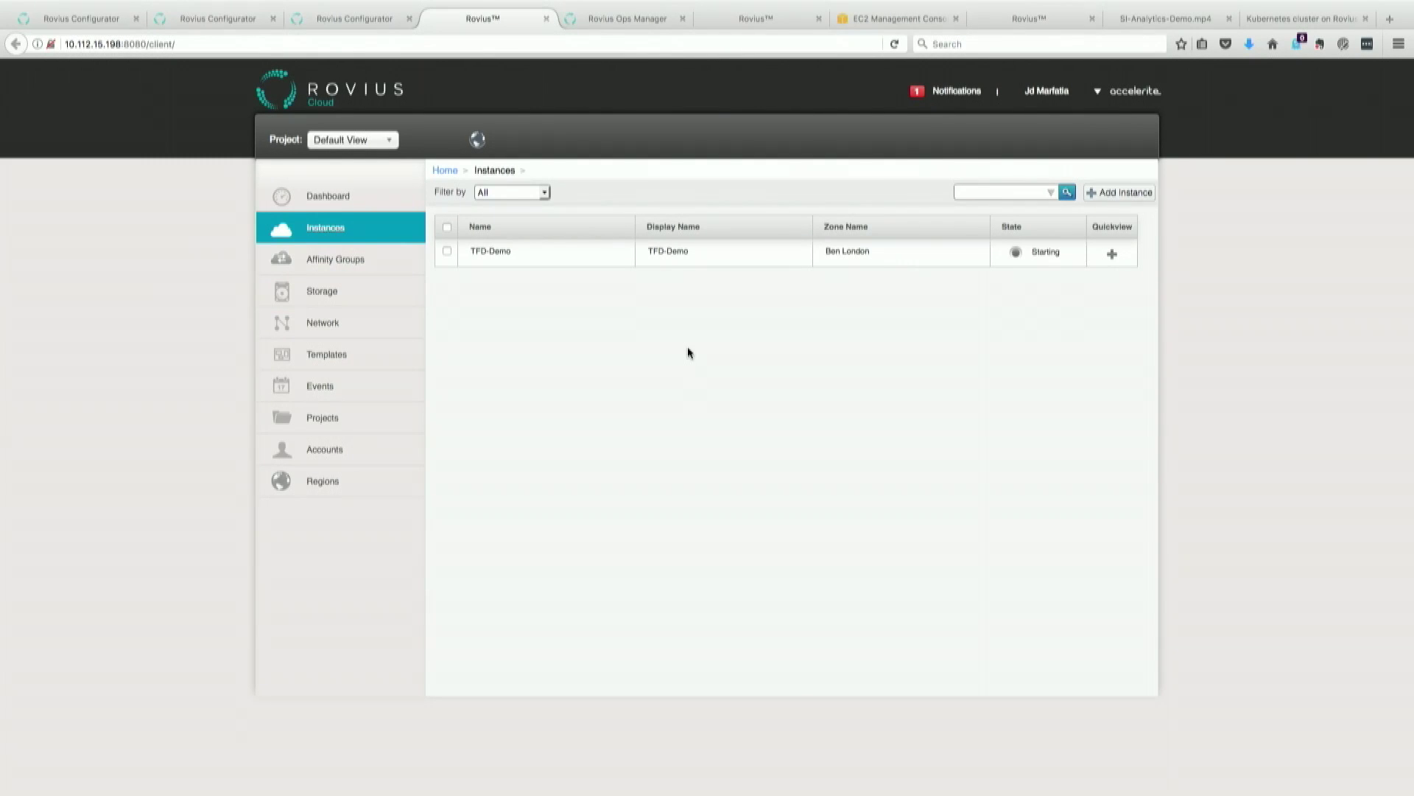
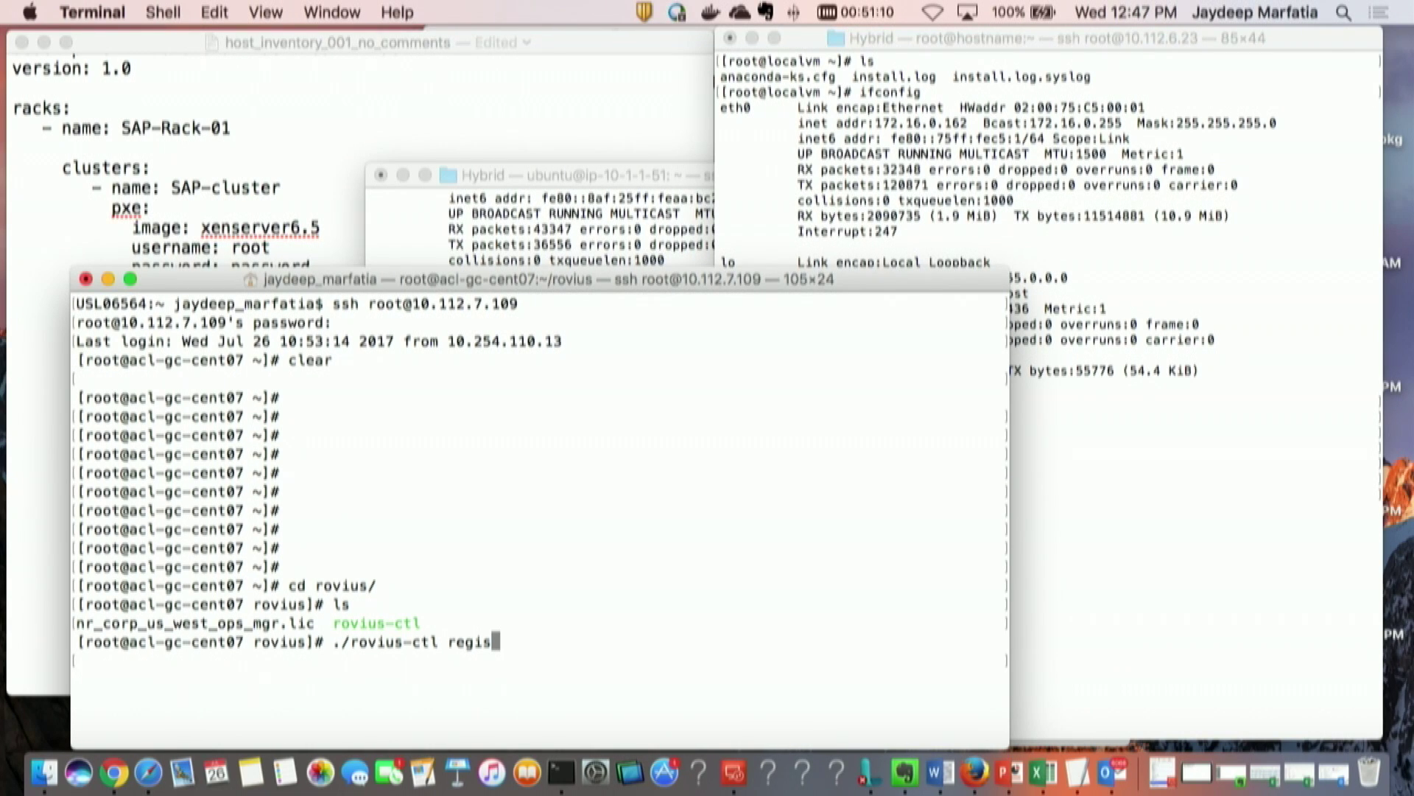
# Step: Run ./rovius-ctl register with licence nr_corp_us_west_ops_mgr.lic, entering the cloud admin and management server passwords
pyautogui.write('ter nr')
pyautogui.press('Tab')
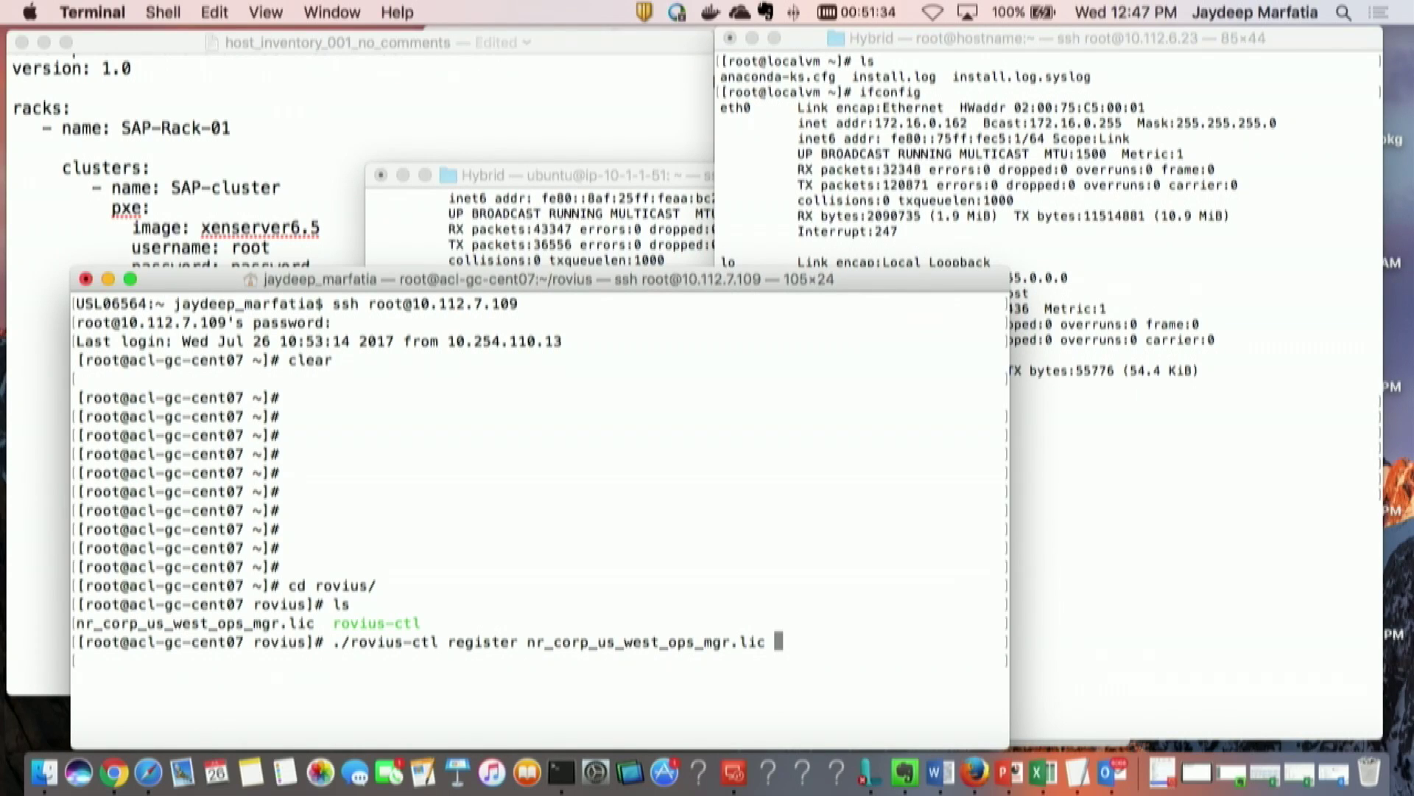
pyautogui.press('Return')
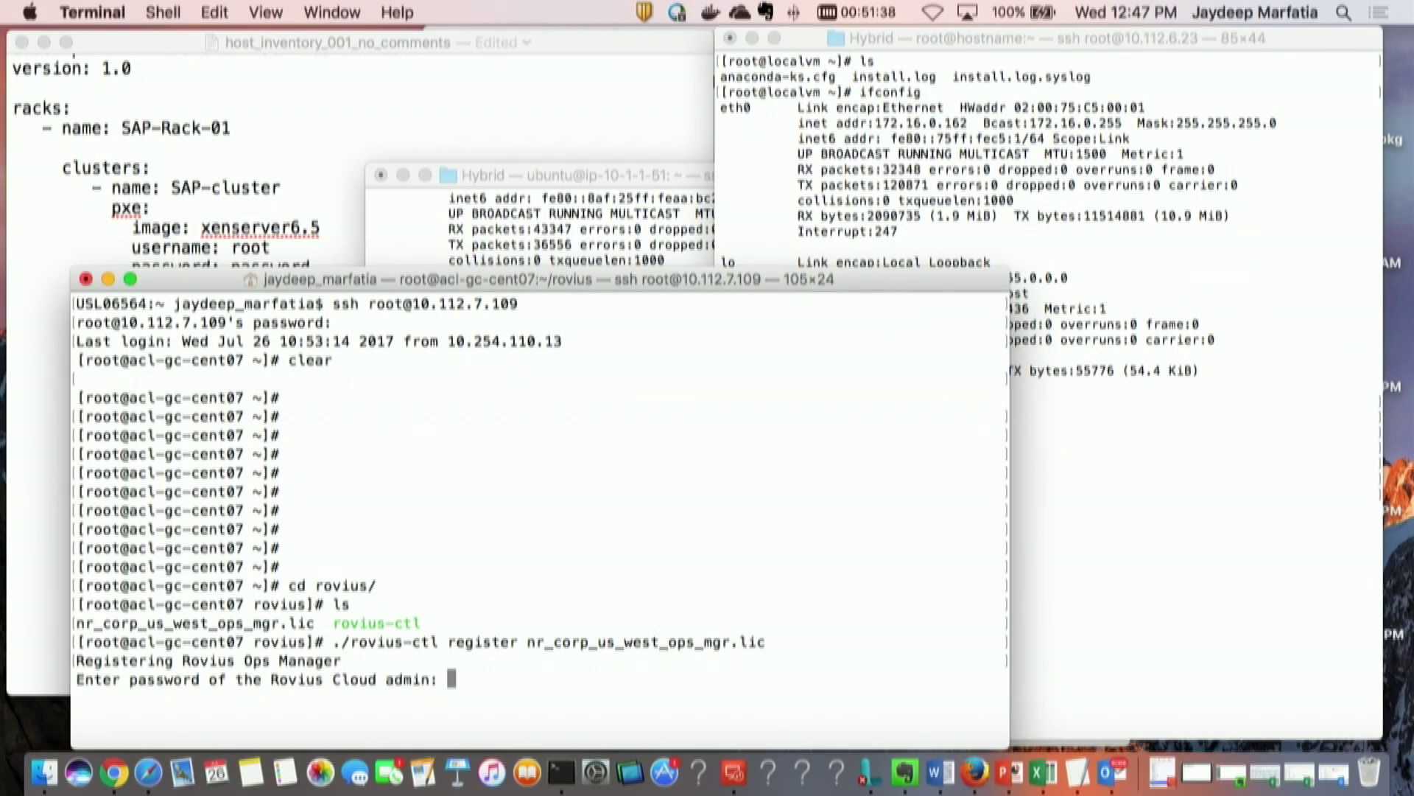
pyautogui.press('Return')
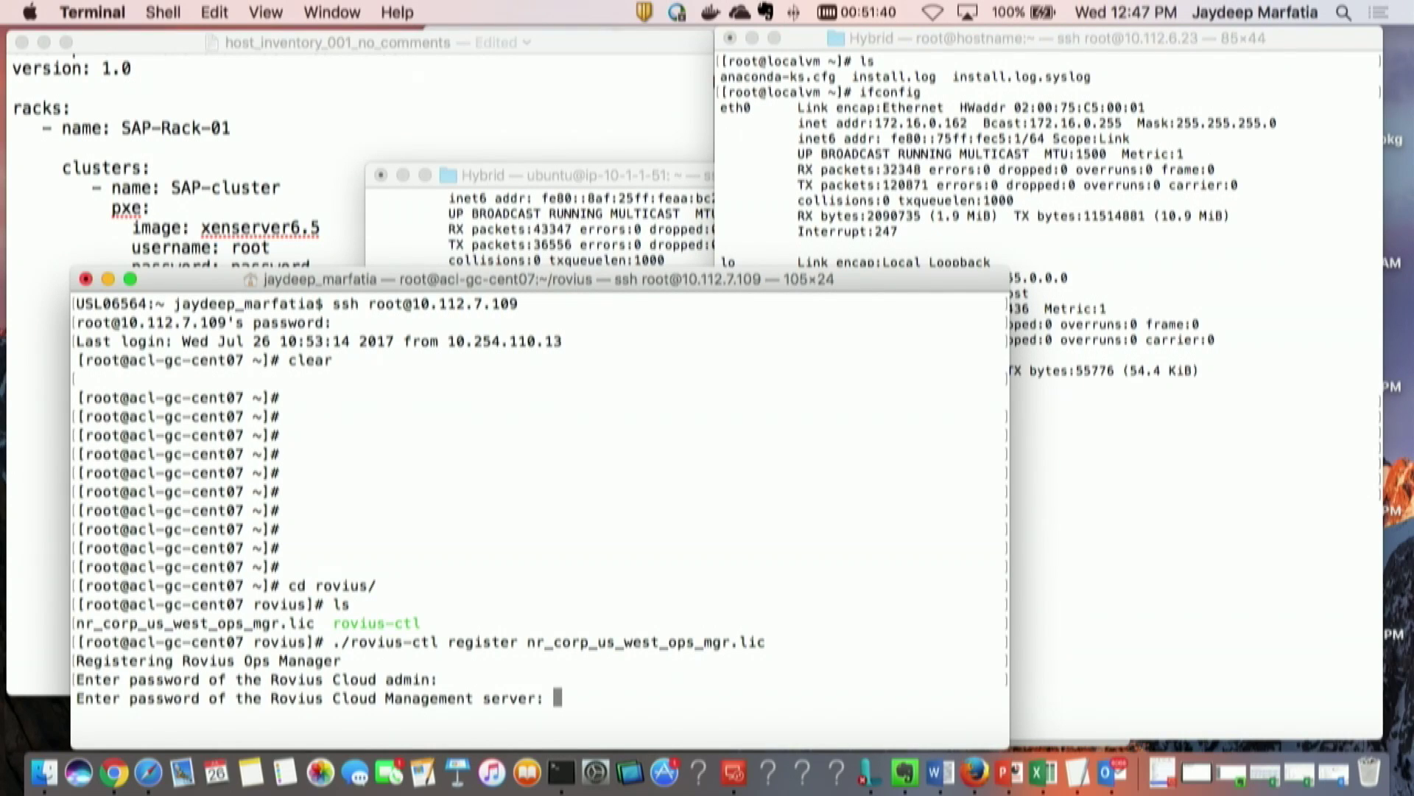
pyautogui.press('Return')
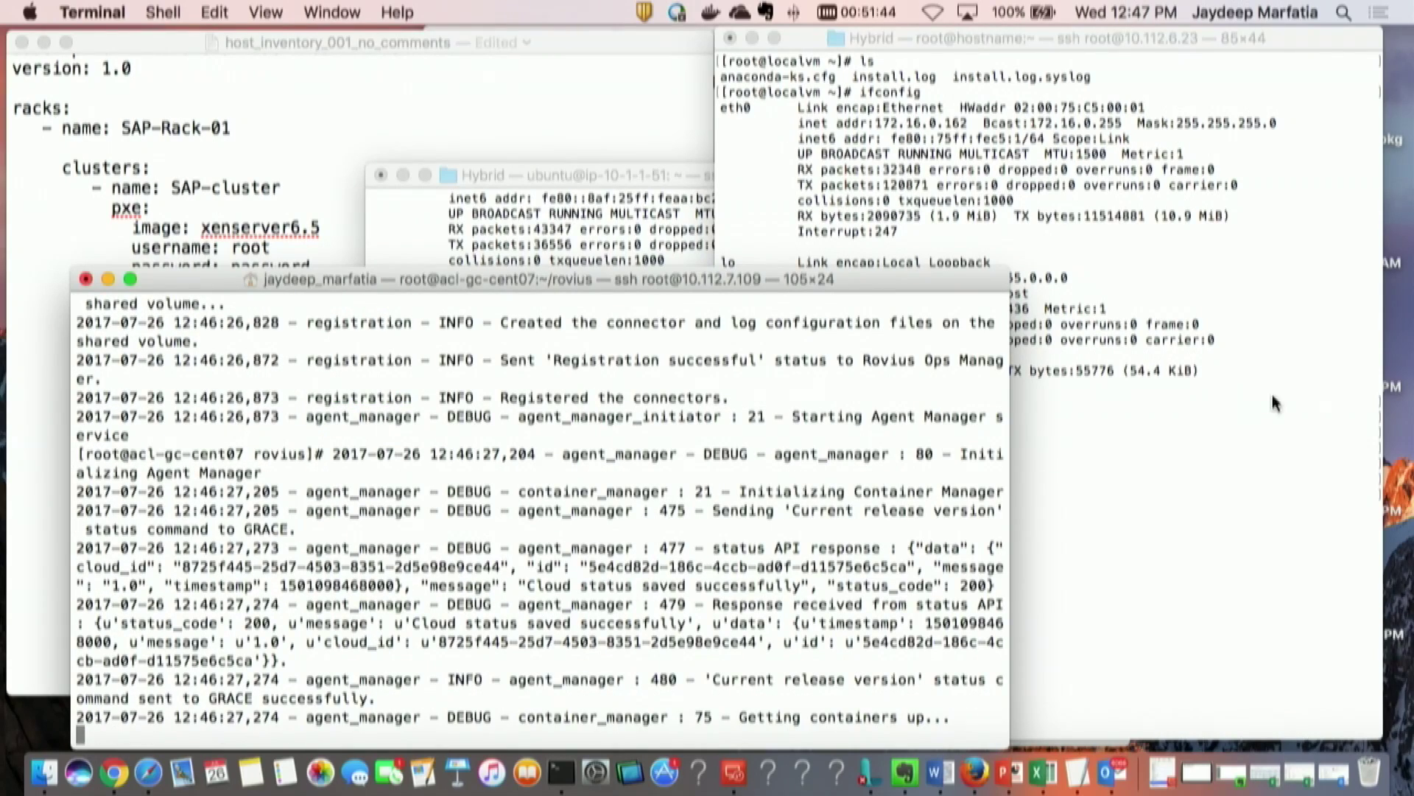
# Step: Widen Terminal to confirm gr_ containers created, health check passed and Agent Manager started, then return to the browser
pyautogui.moveTo(1007, 475); pyautogui.dragTo(1345, 500)
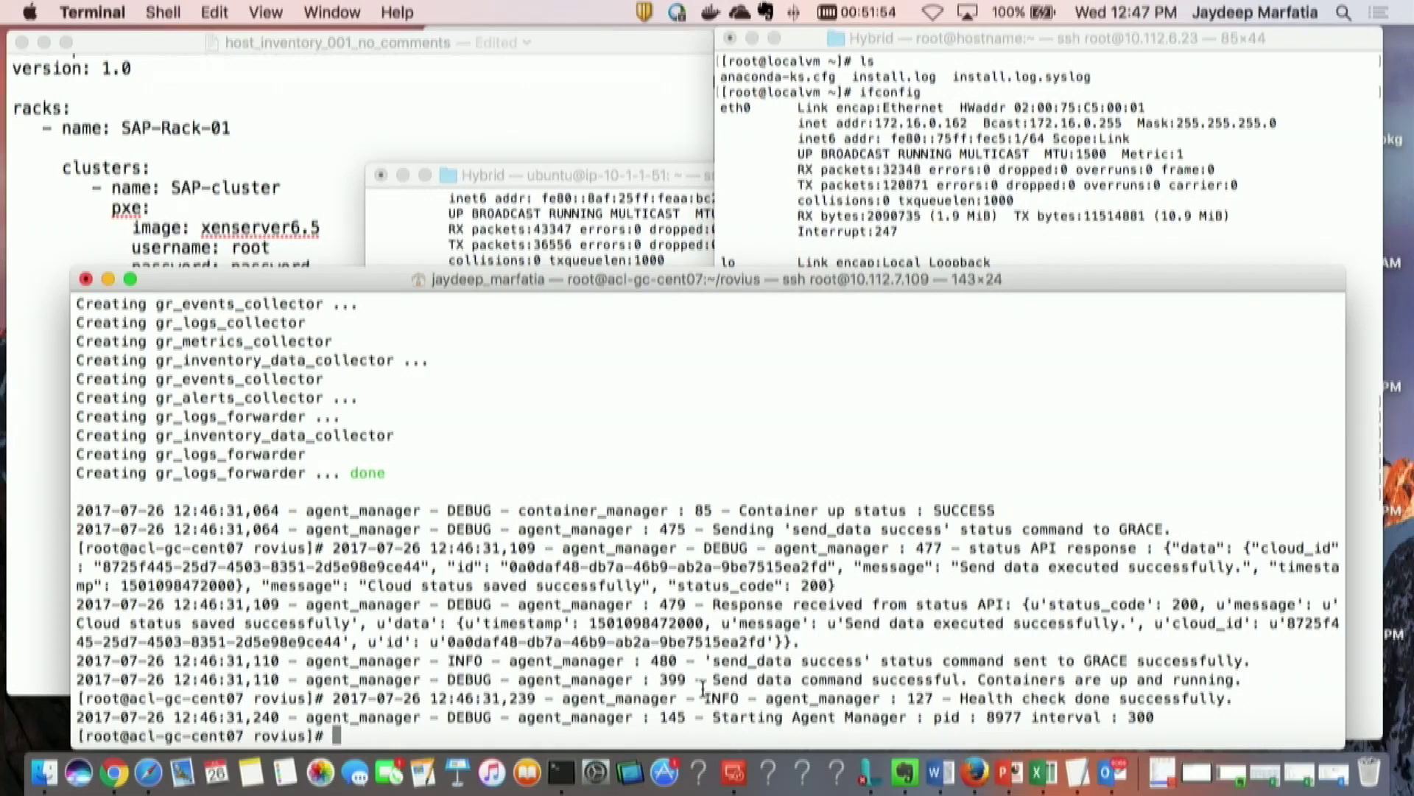
pyautogui.press('Return')
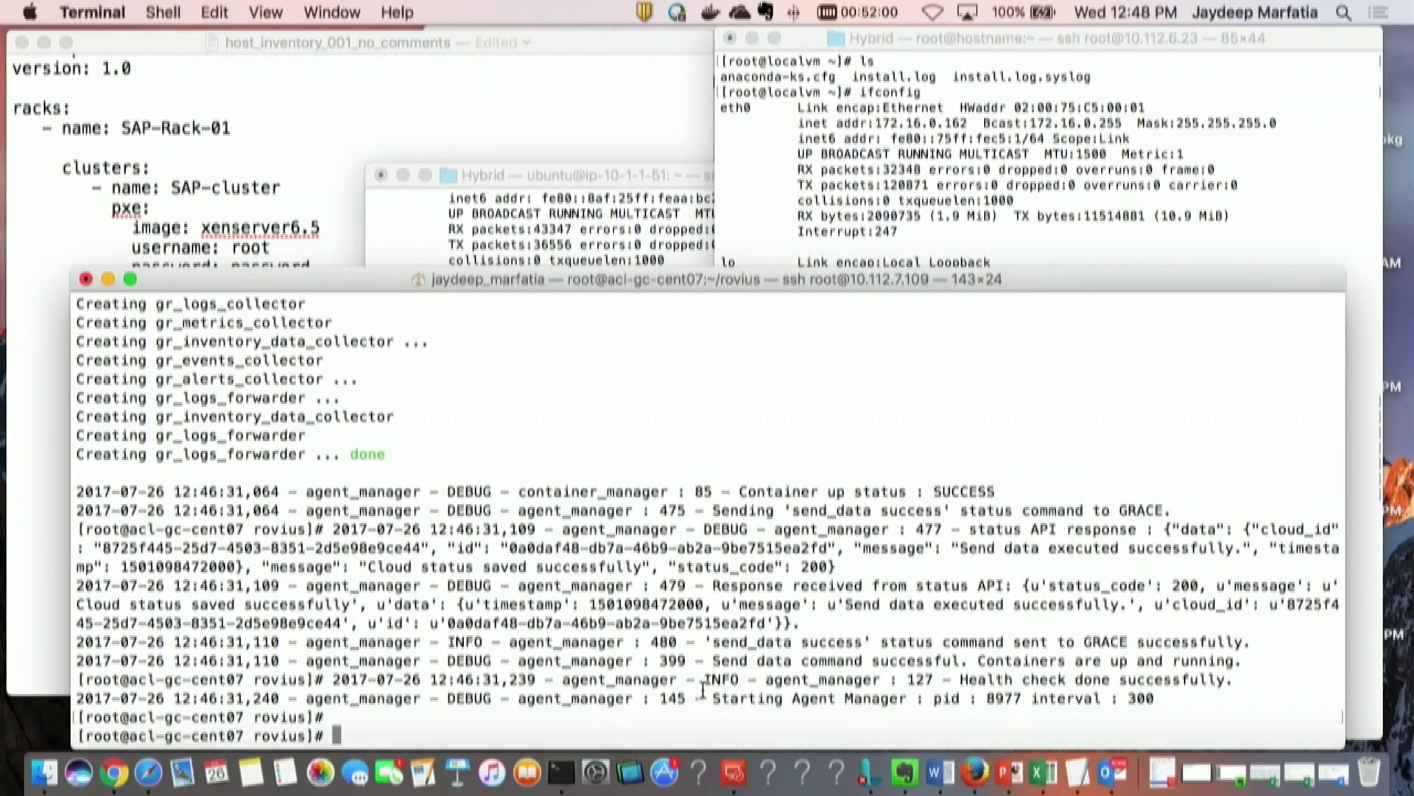
pyautogui.press('super+Tab')
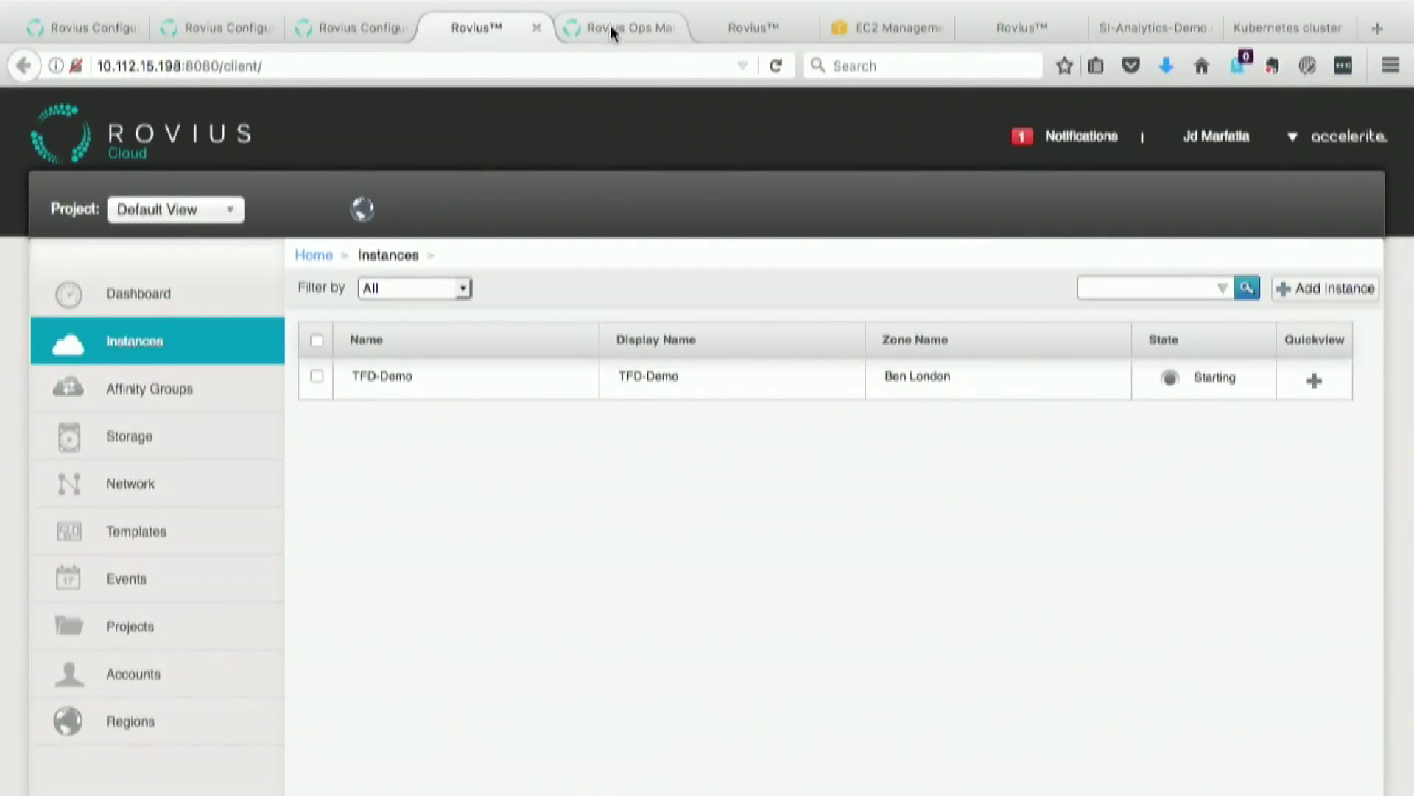
# Step: Log in to the Rovius Ops Manager tab with the account password to reach NR Corporation's My Clouds
pyautogui.click(614, 28)
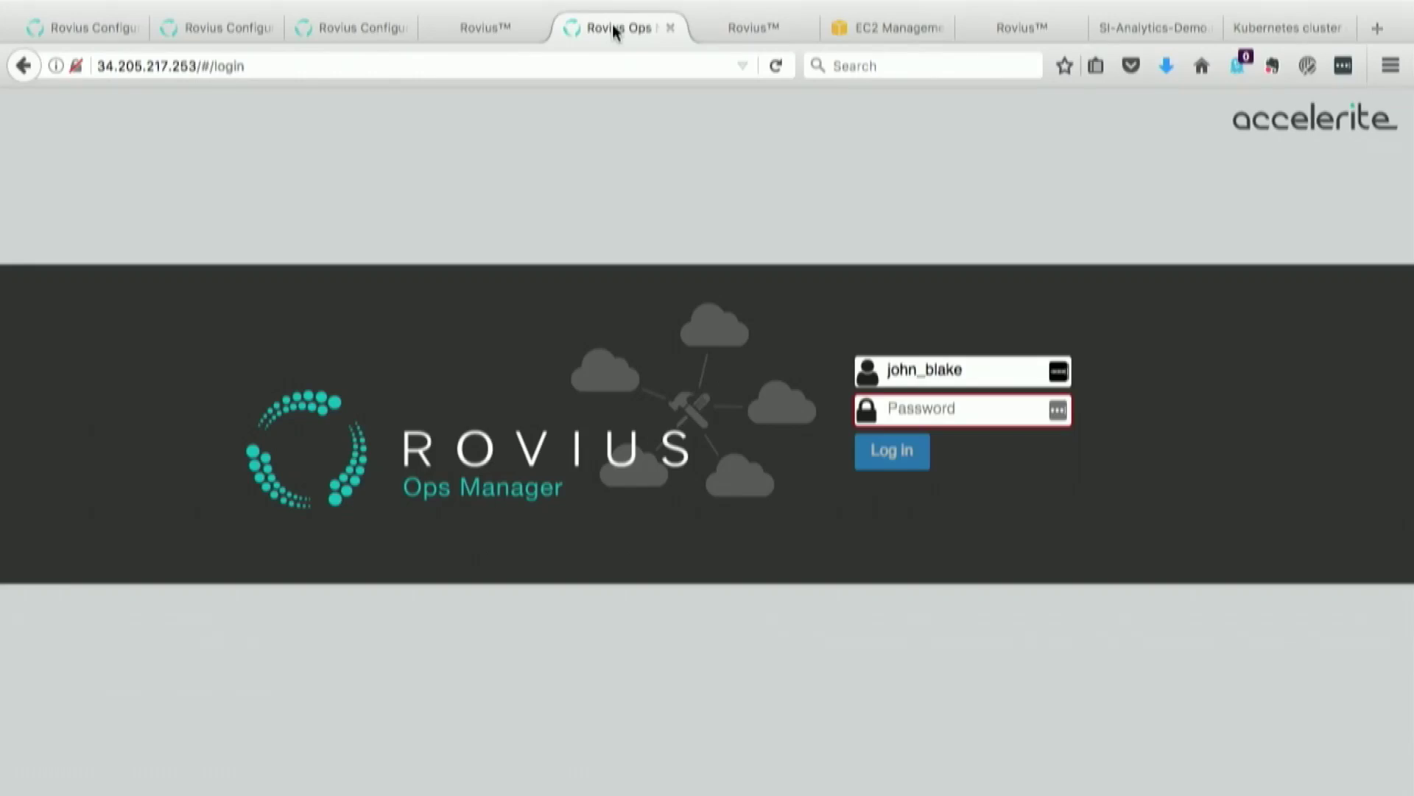
pyautogui.click(928, 408)
pyautogui.write('•••••')
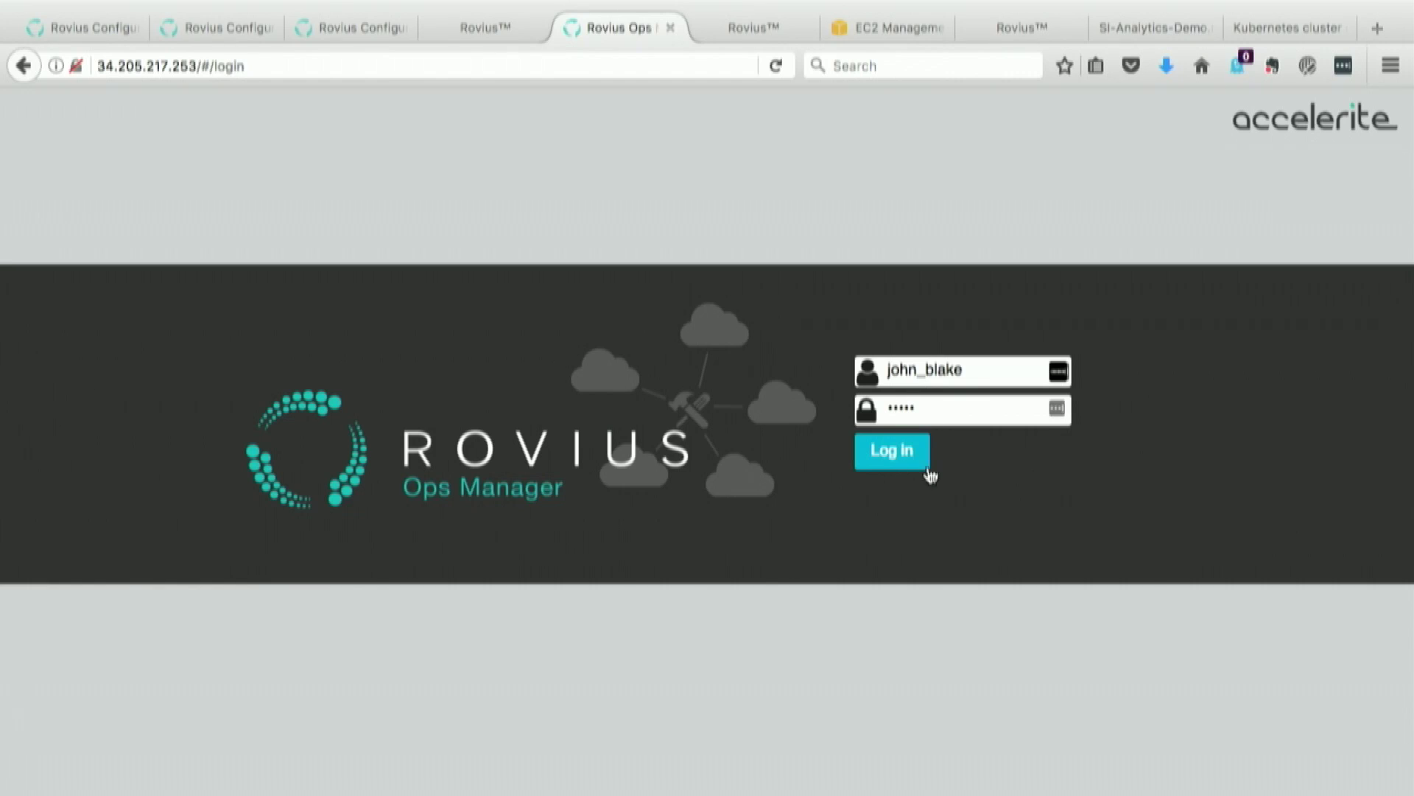
pyautogui.click(890, 452)
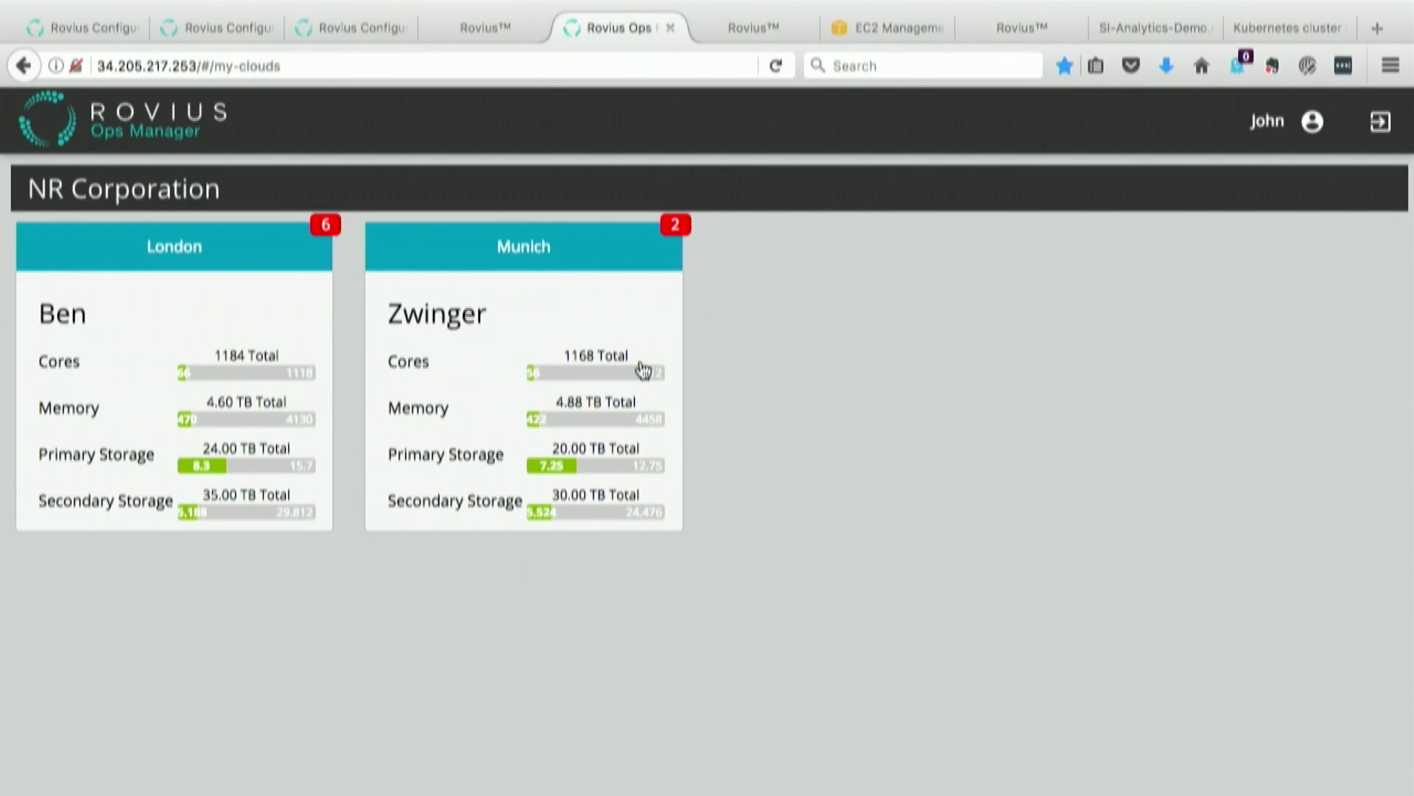
# Step: Open the Munich Zwinger cloud and scroll its Summary: 2 pods, 8 clusters, 40 hosts, 2 VM failures
pyautogui.click(512, 336)
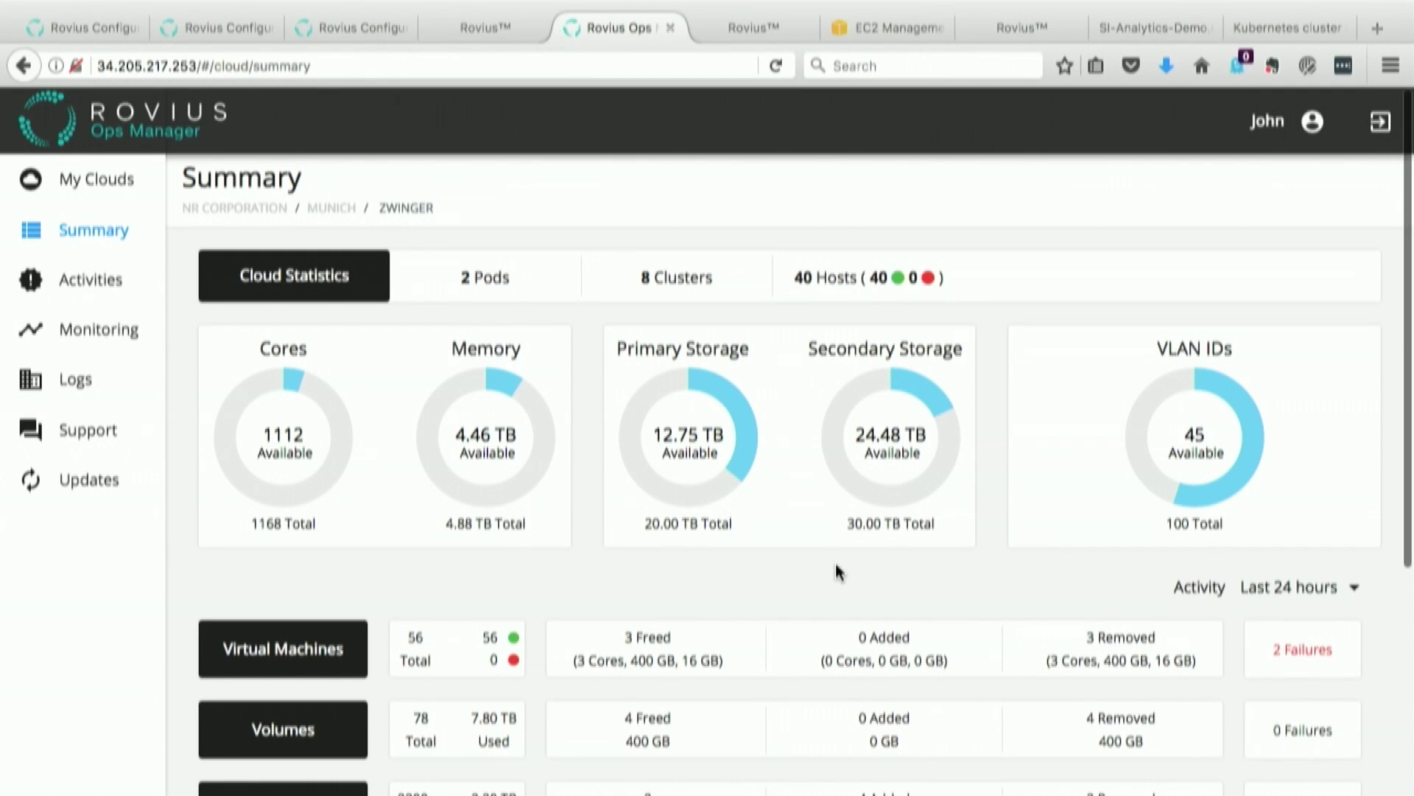
pyautogui.scroll(-1, 838, 572)
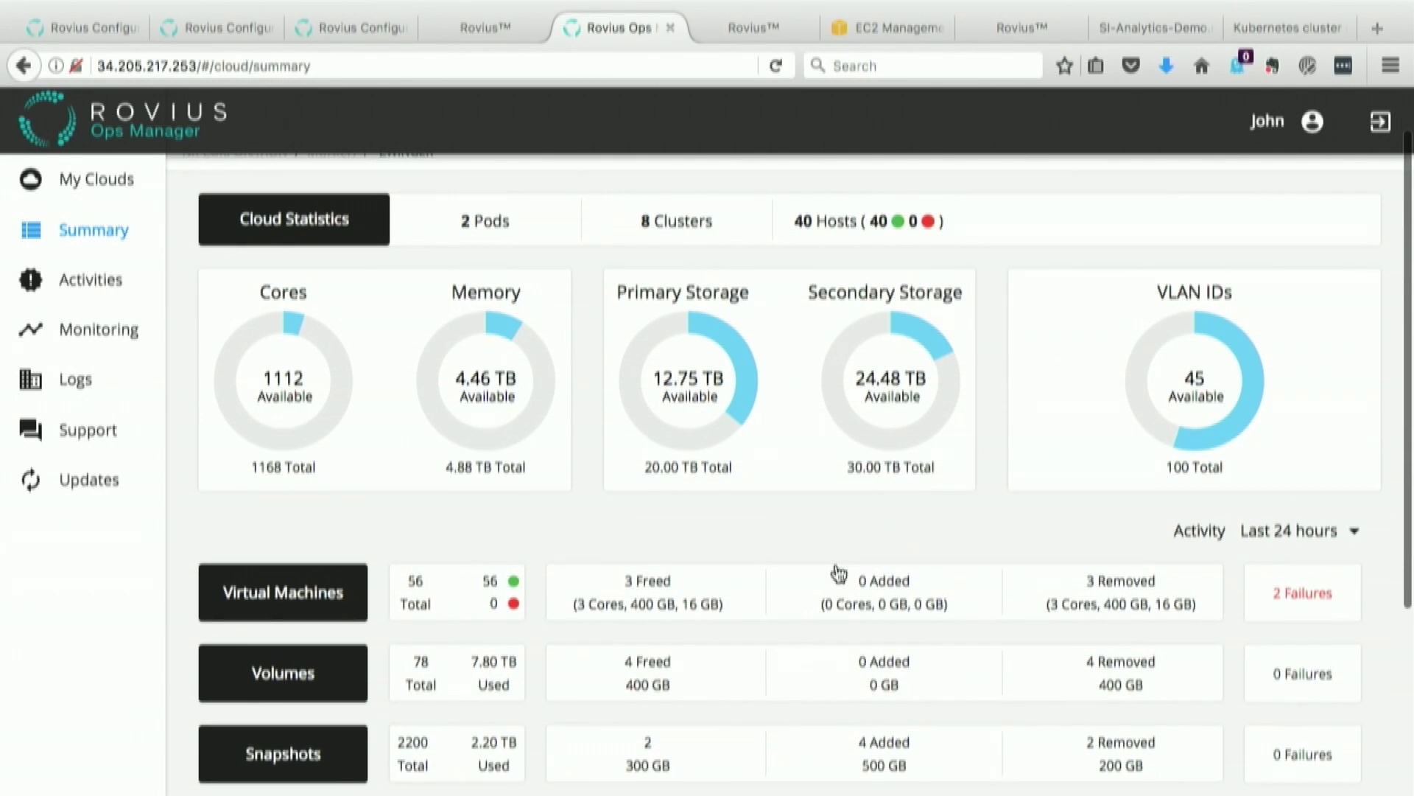
pyautogui.scroll(-1, 832, 571)
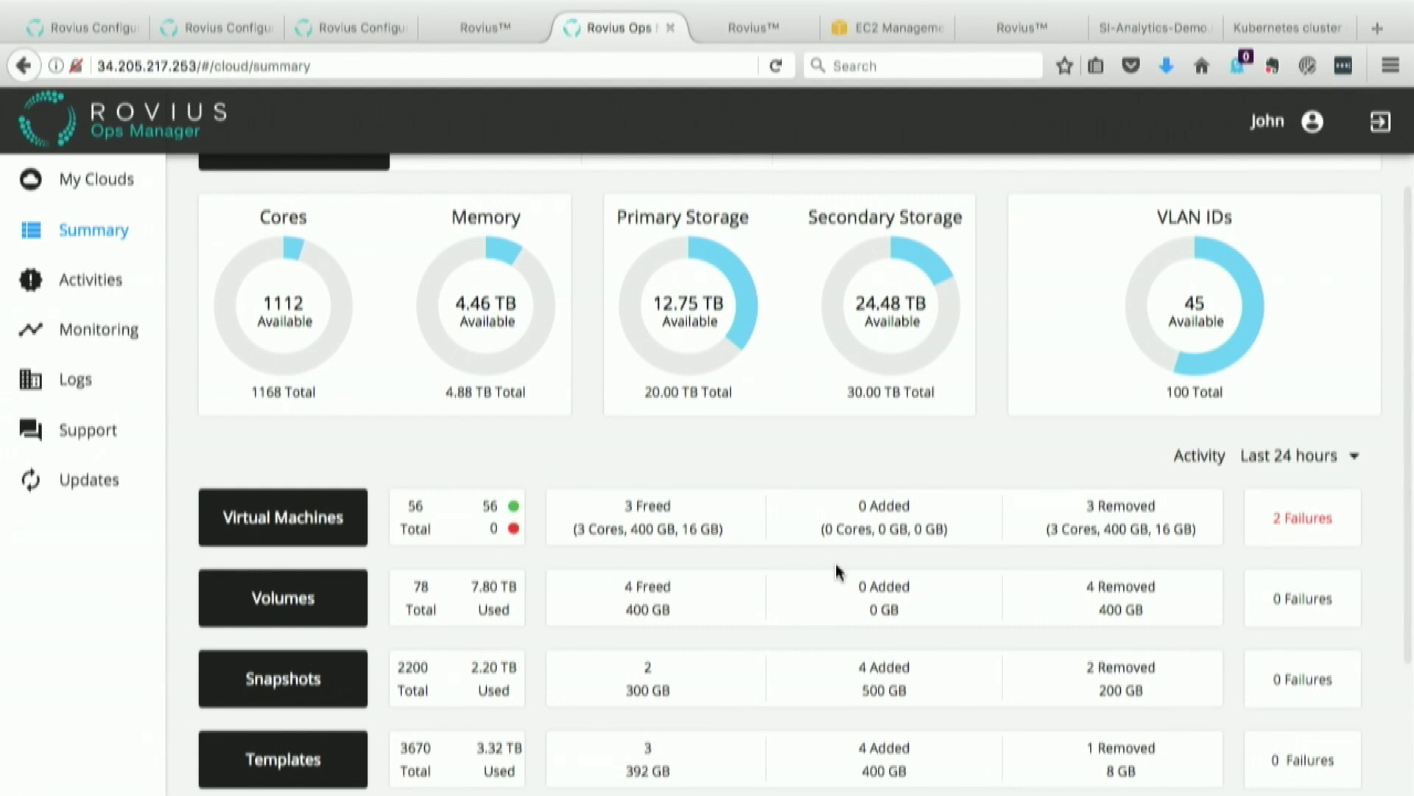
pyautogui.scroll(-1, 836, 571)
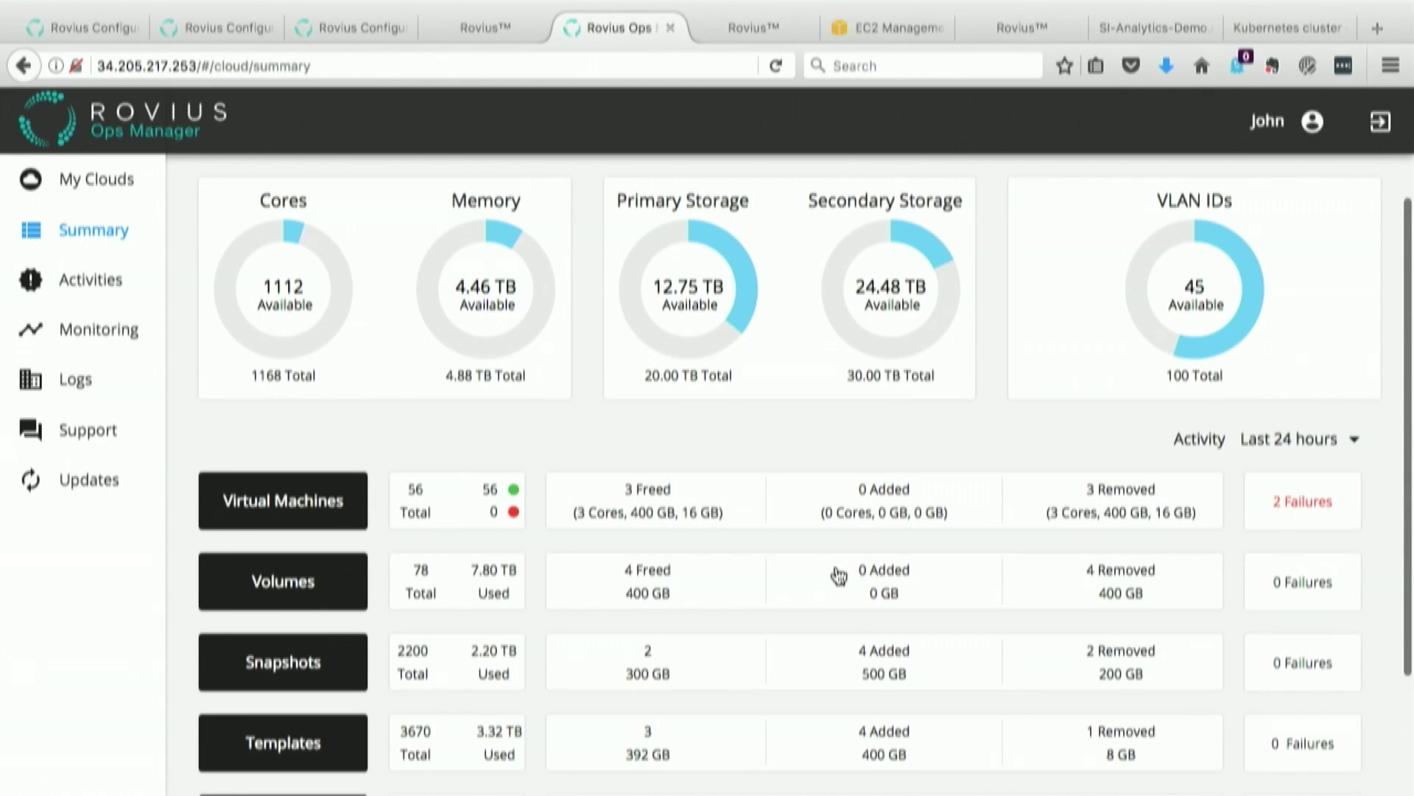
pyautogui.scroll(-3, 855, 677)
pyautogui.scroll(-1, 855, 678)
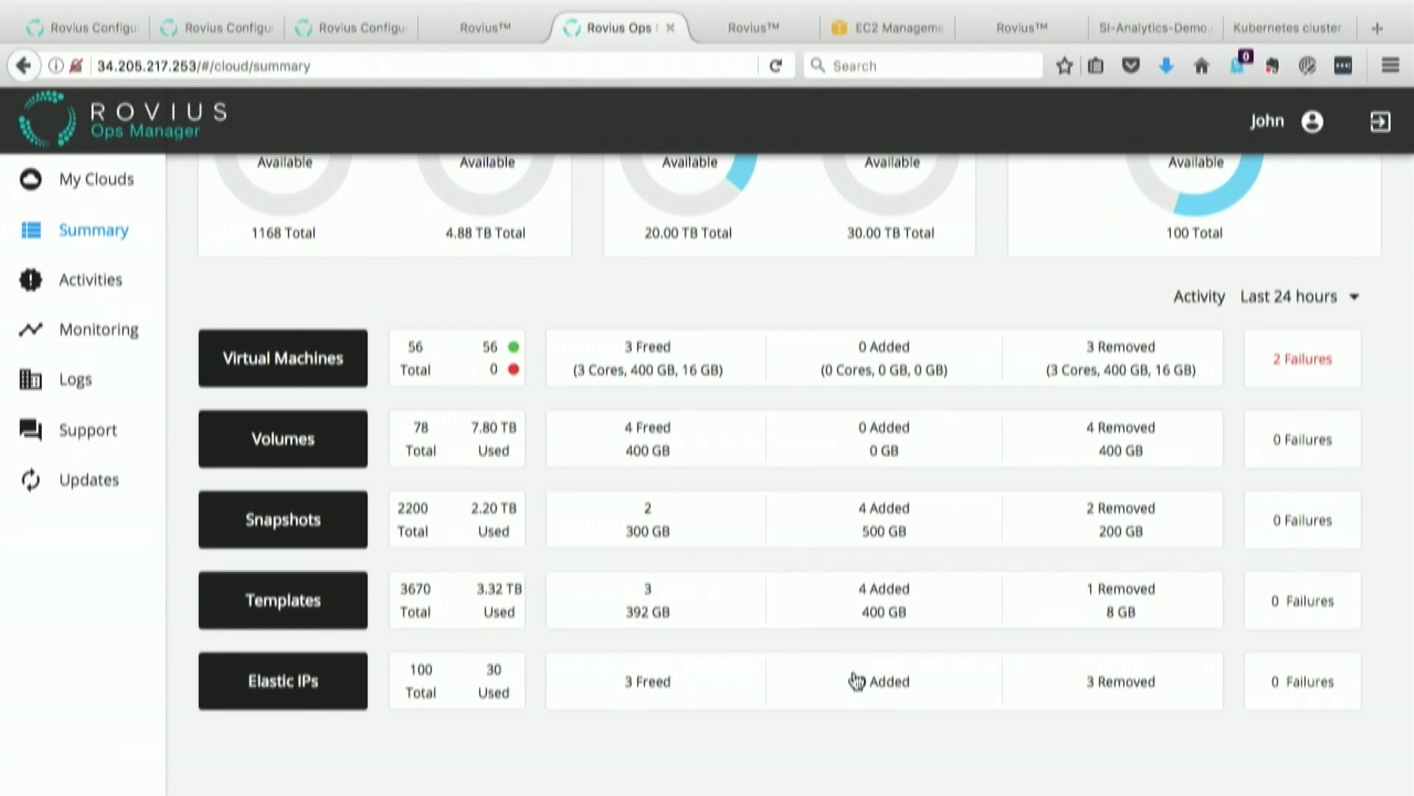
pyautogui.scroll(-1, 857, 681)
pyautogui.scroll(5, 857, 681)
pyautogui.scroll(2, 857, 680)
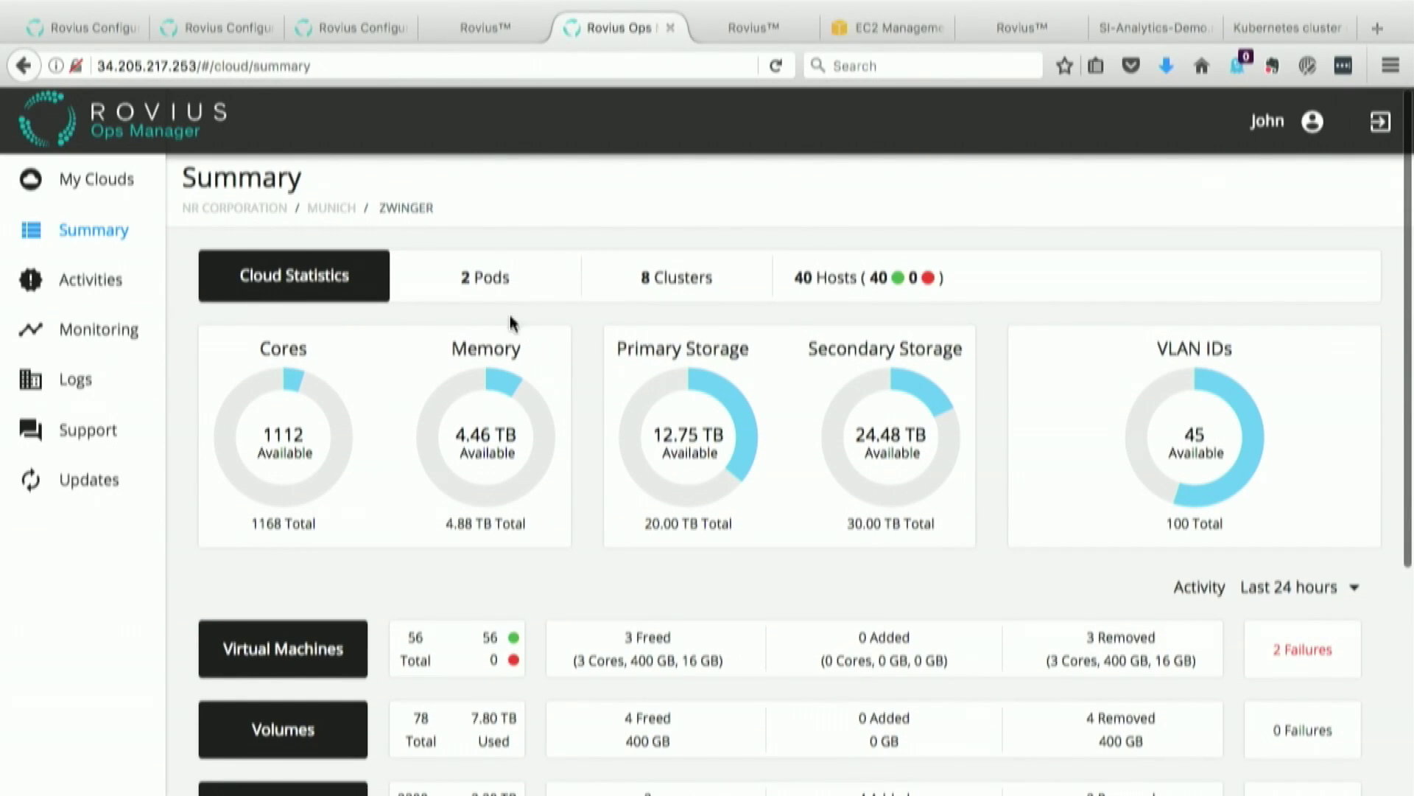
# Step: Show Zwinger's Activities as Events instead of Alerts, then view its 12-hour CPU and memory Monitoring charts
pyautogui.click(107, 283)
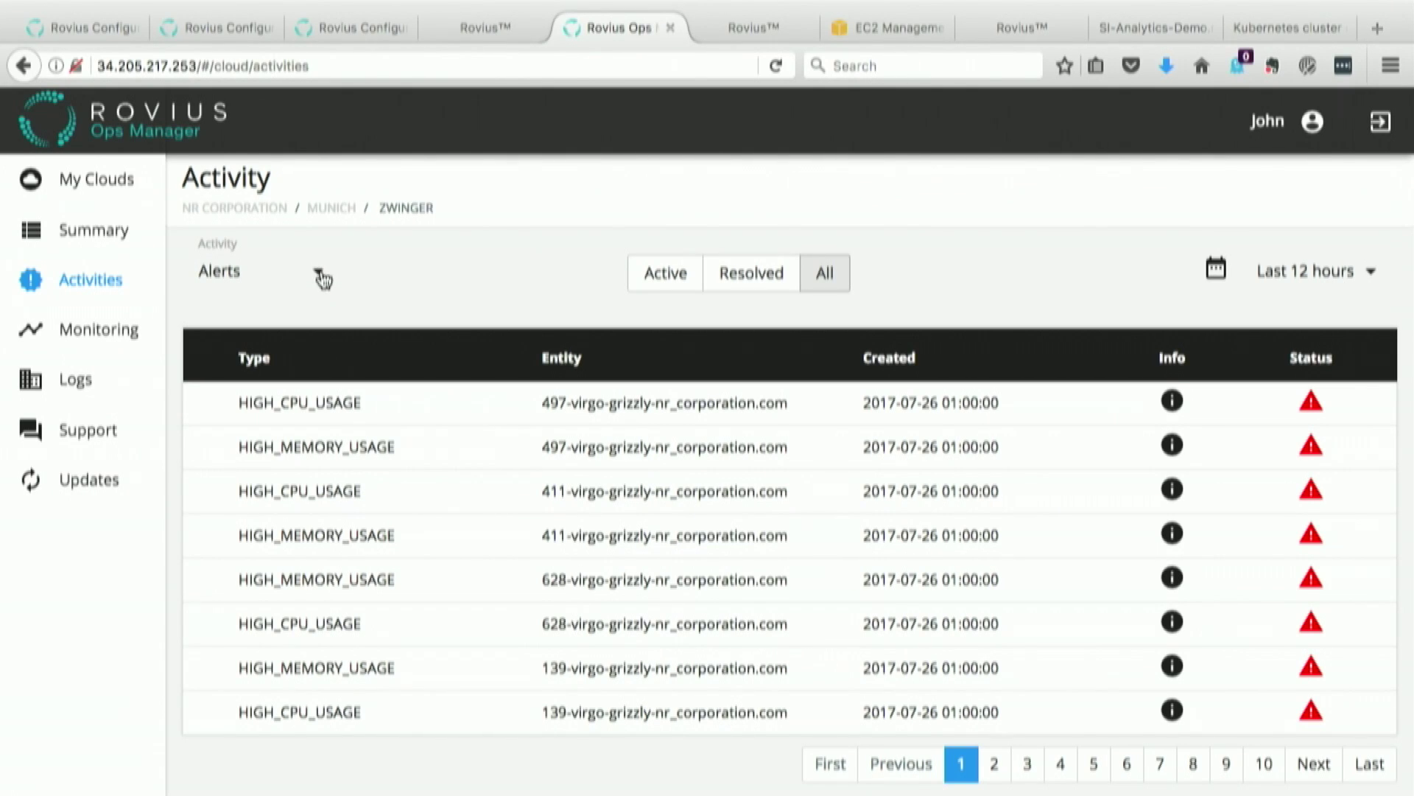
pyautogui.click(322, 278)
pyautogui.click(246, 328)
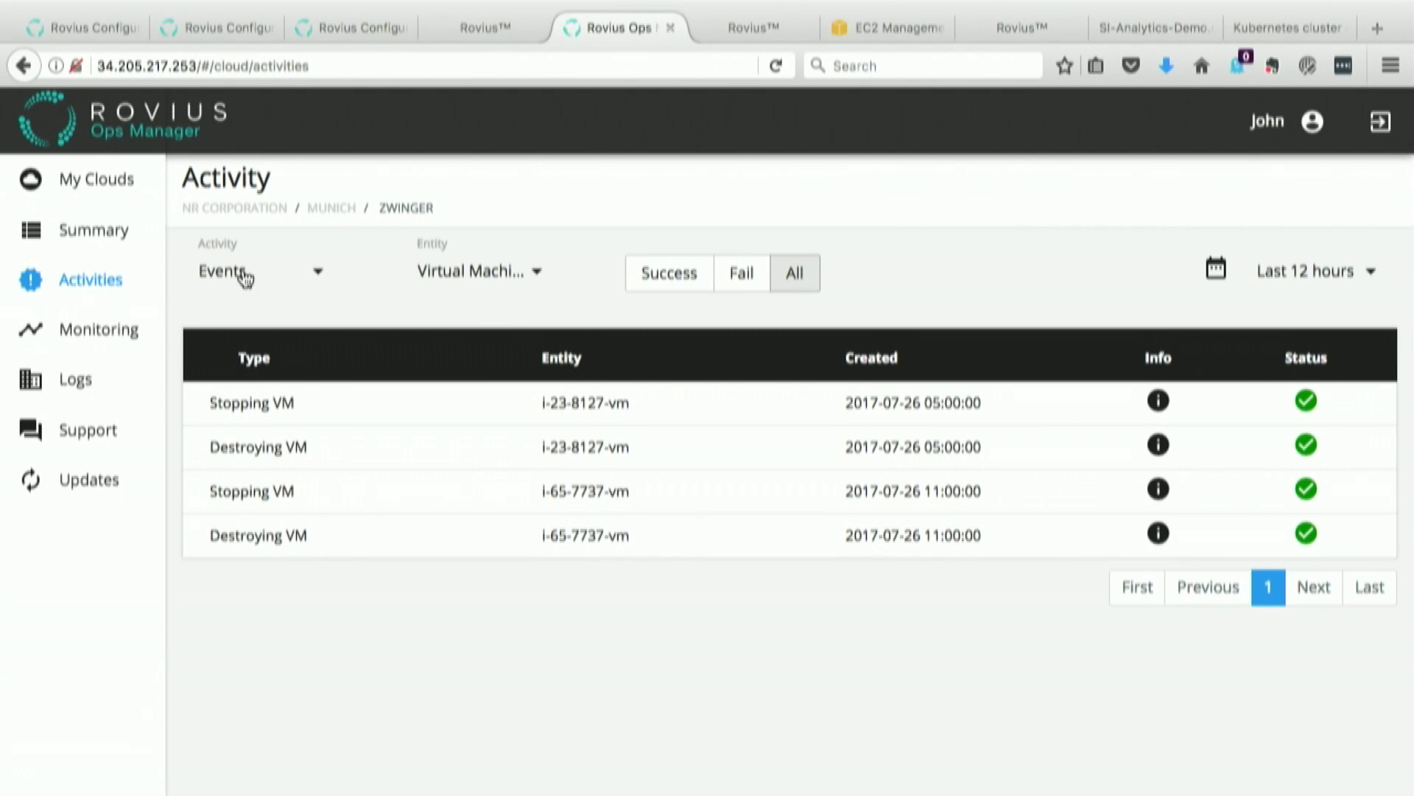
pyautogui.click(116, 333)
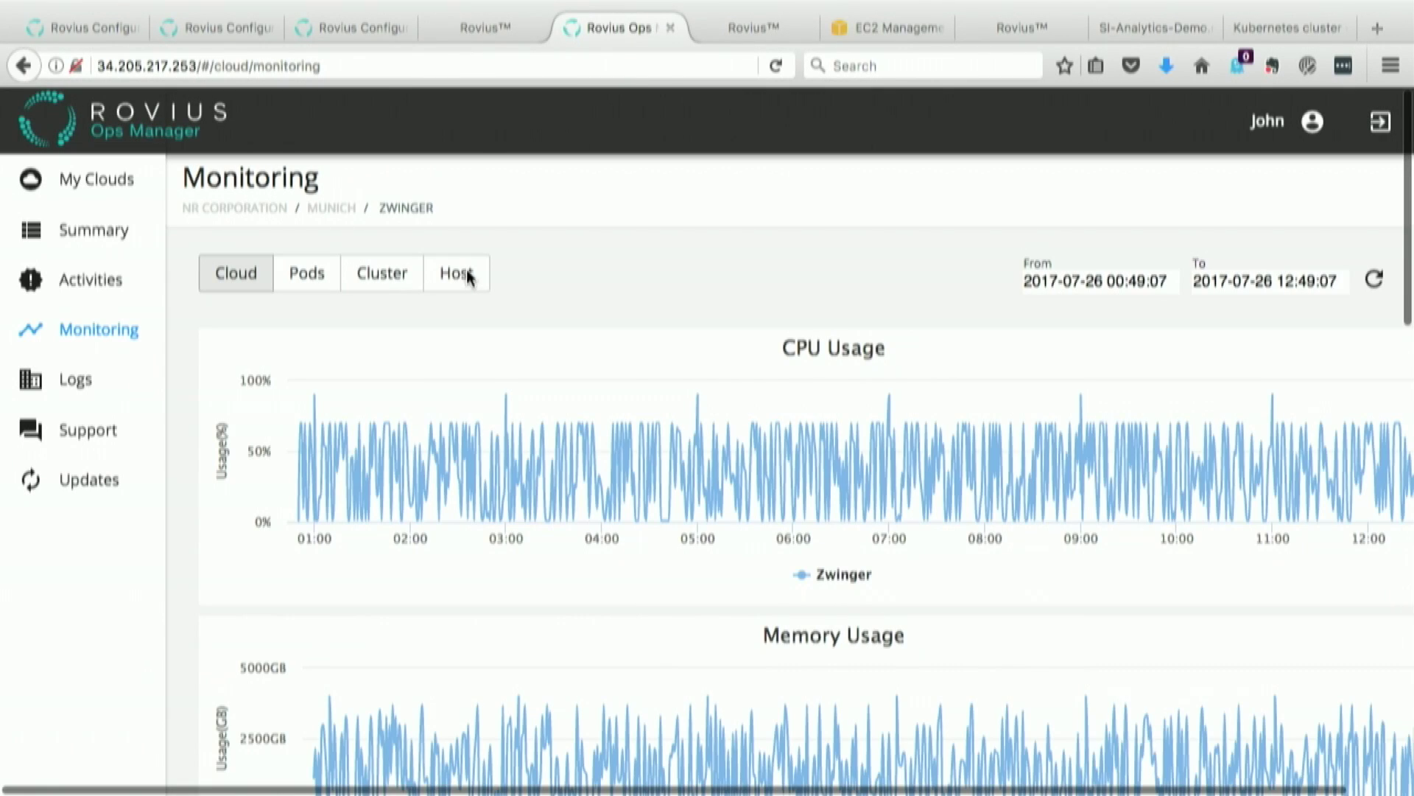
# Step: Review the host 497-virgo-grizzly-nr_corporation.com CPU, memory and network charts, then open Zwinger's Logs
pyautogui.click(468, 275)
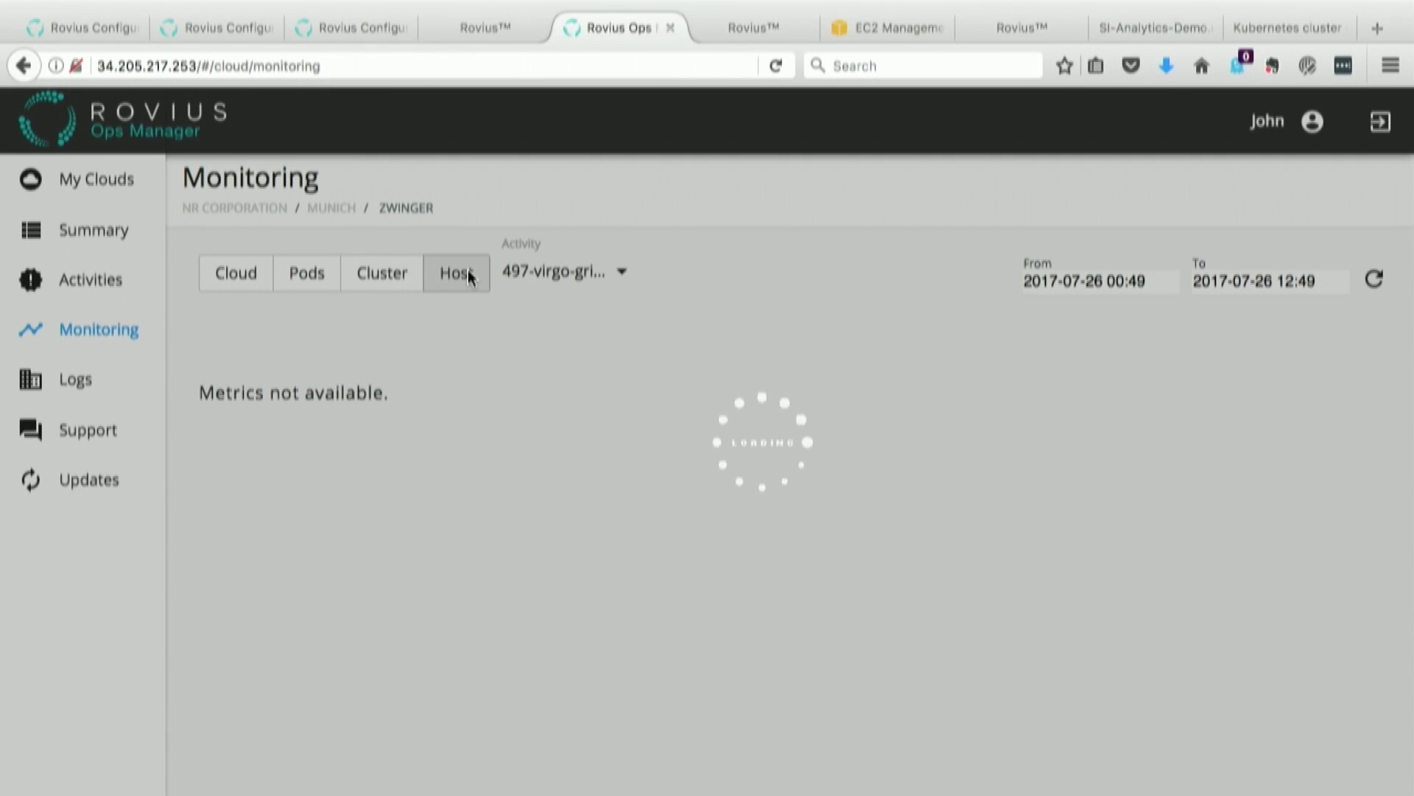
pyautogui.scroll(-10, 542, 522)
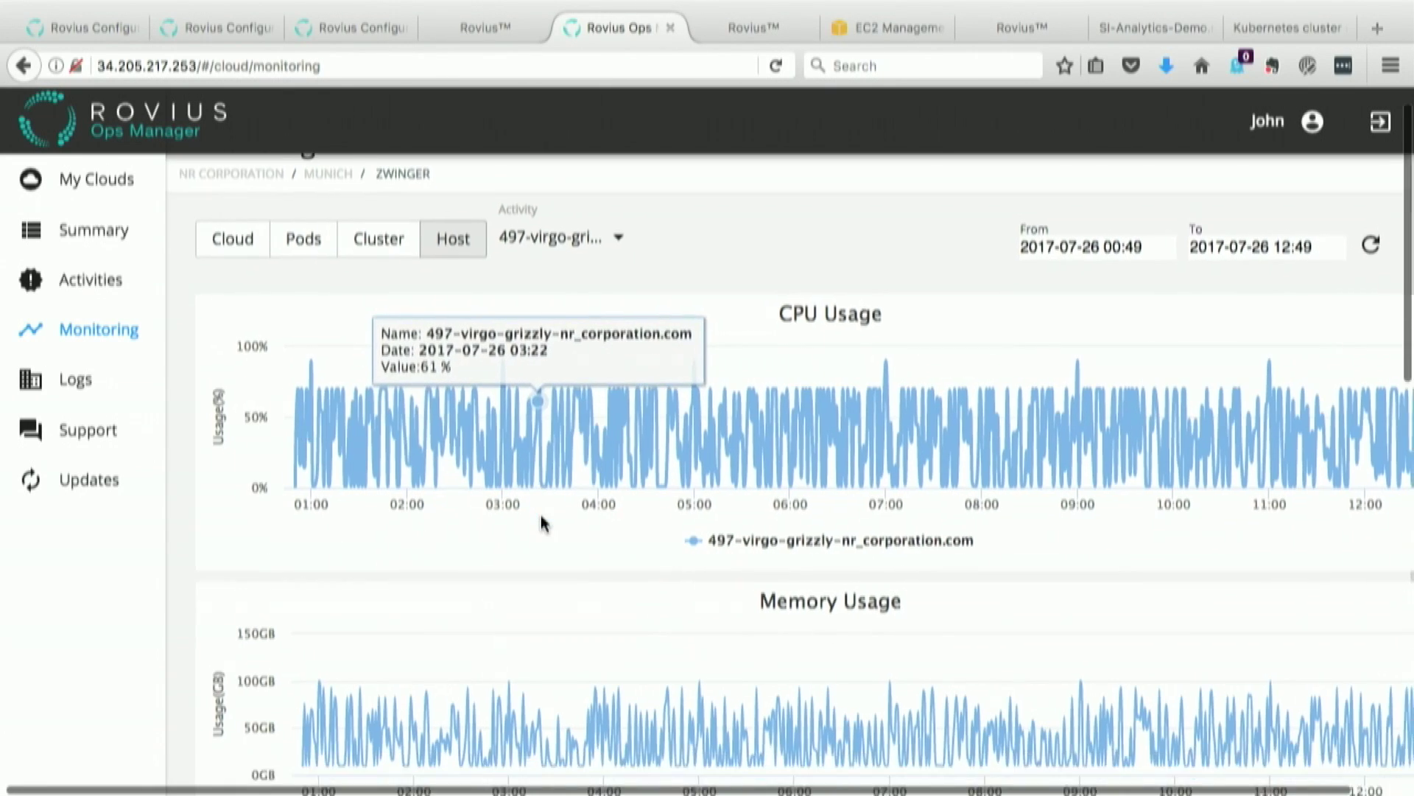
pyautogui.scroll(-5, 542, 522)
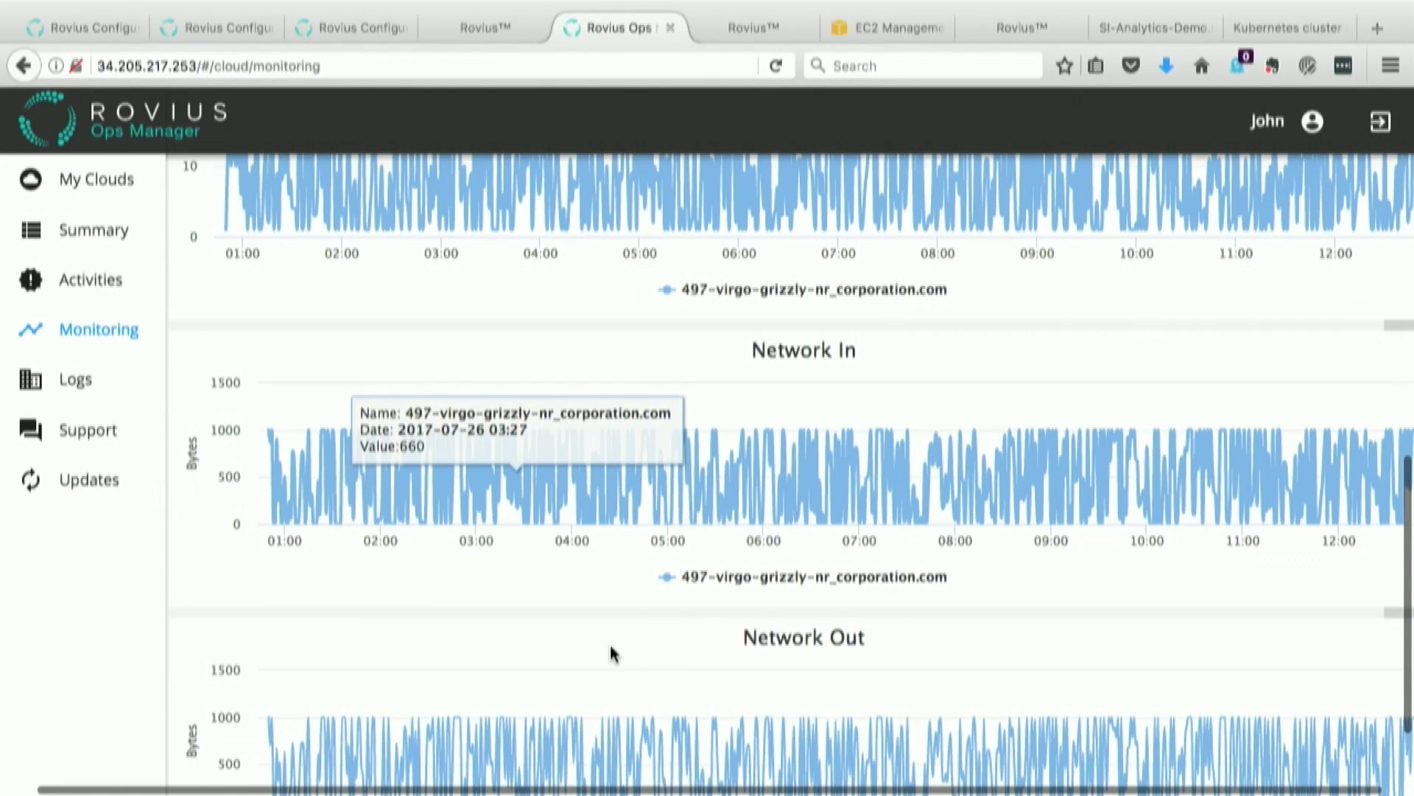
pyautogui.click(86, 382)
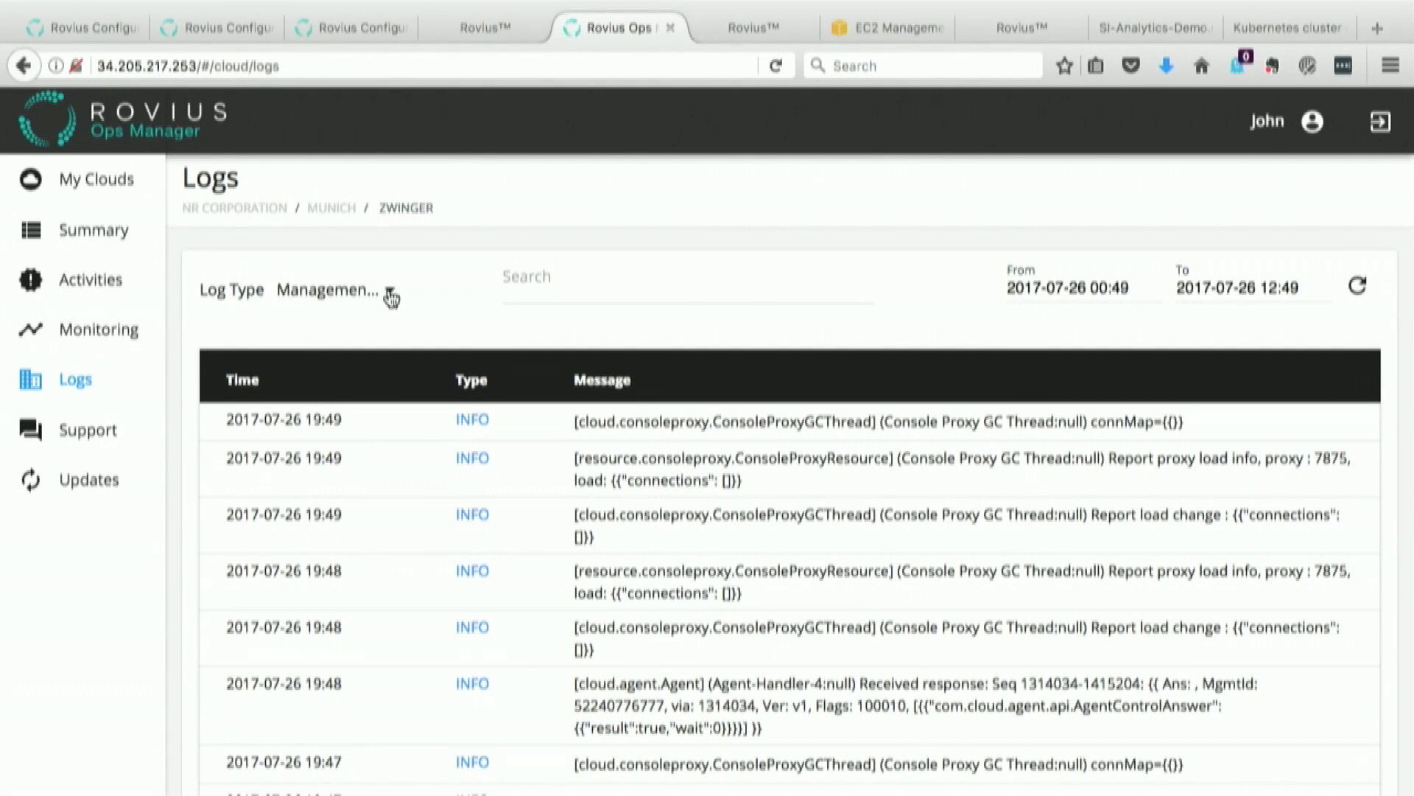
# Step: Browse the Log Type options, keep Management Server logs selected, and focus the Search field
pyautogui.click(393, 297)
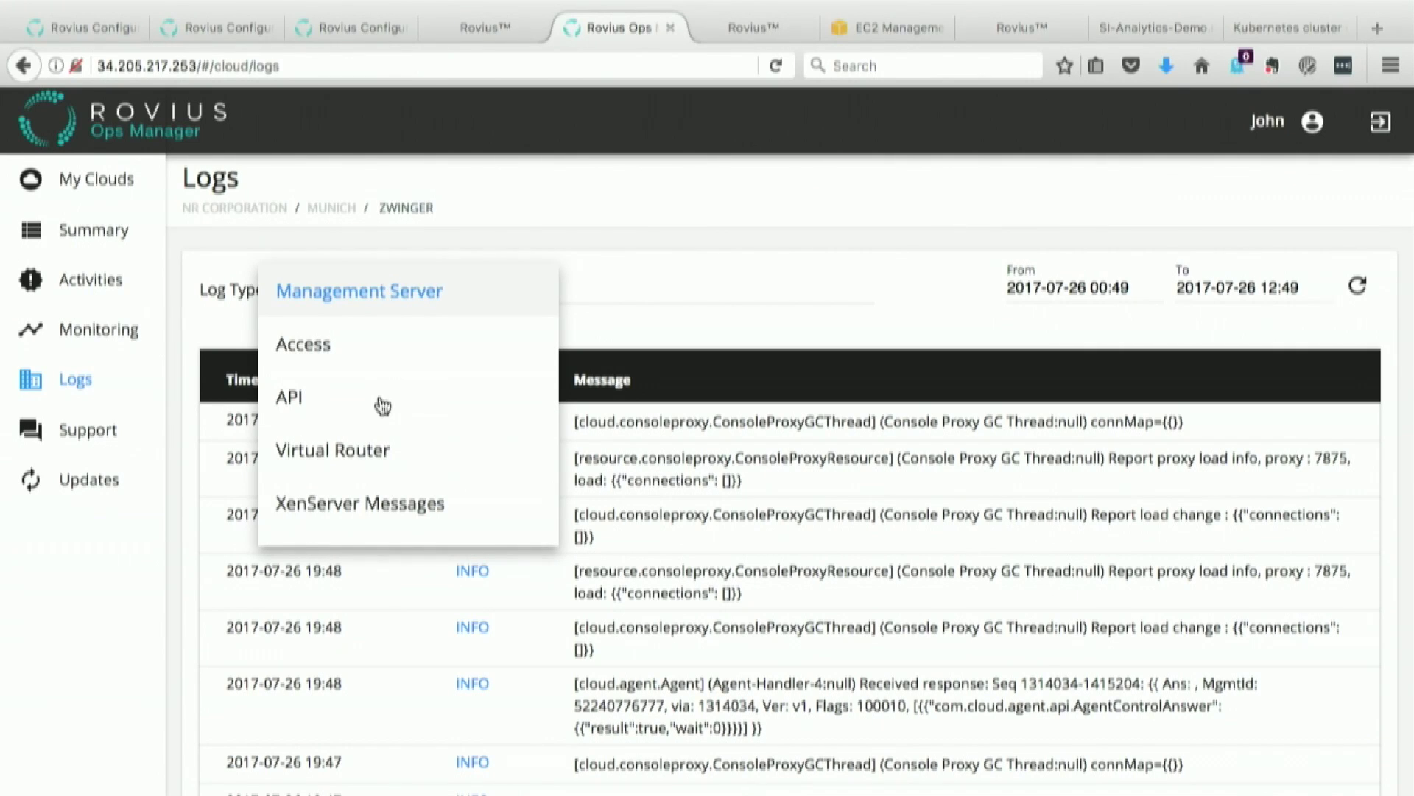
pyautogui.scroll(-3, 383, 404)
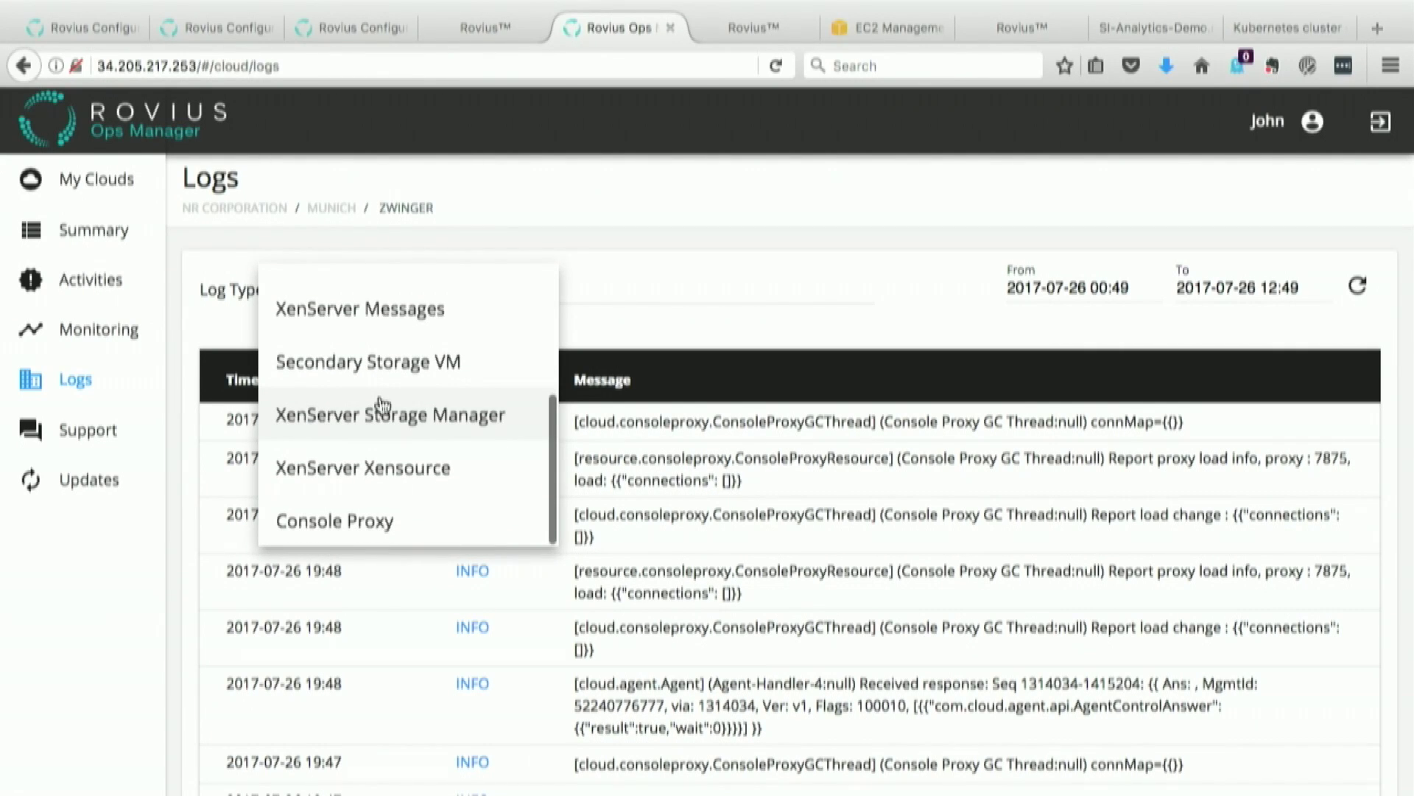
pyautogui.scroll(3, 383, 405)
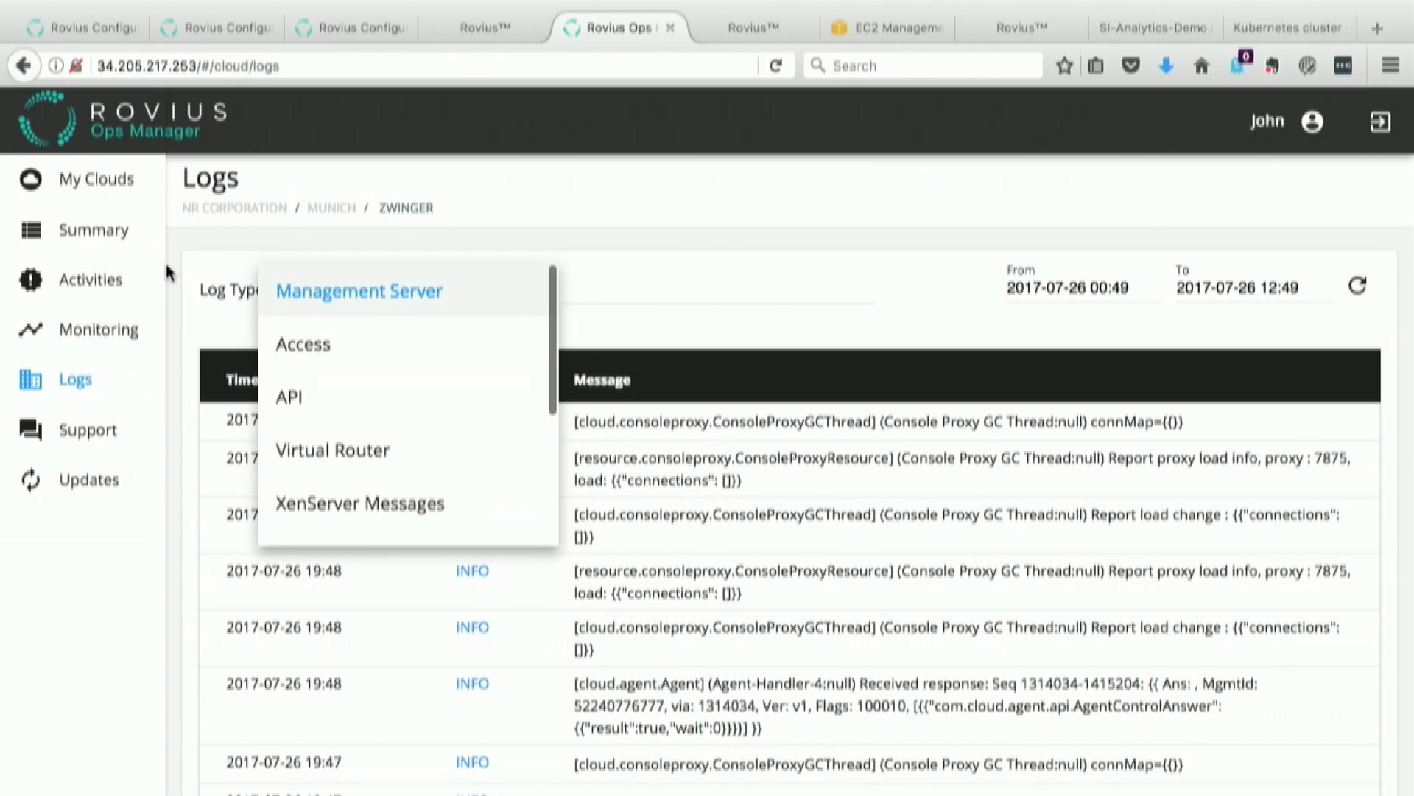
pyautogui.click(206, 262)
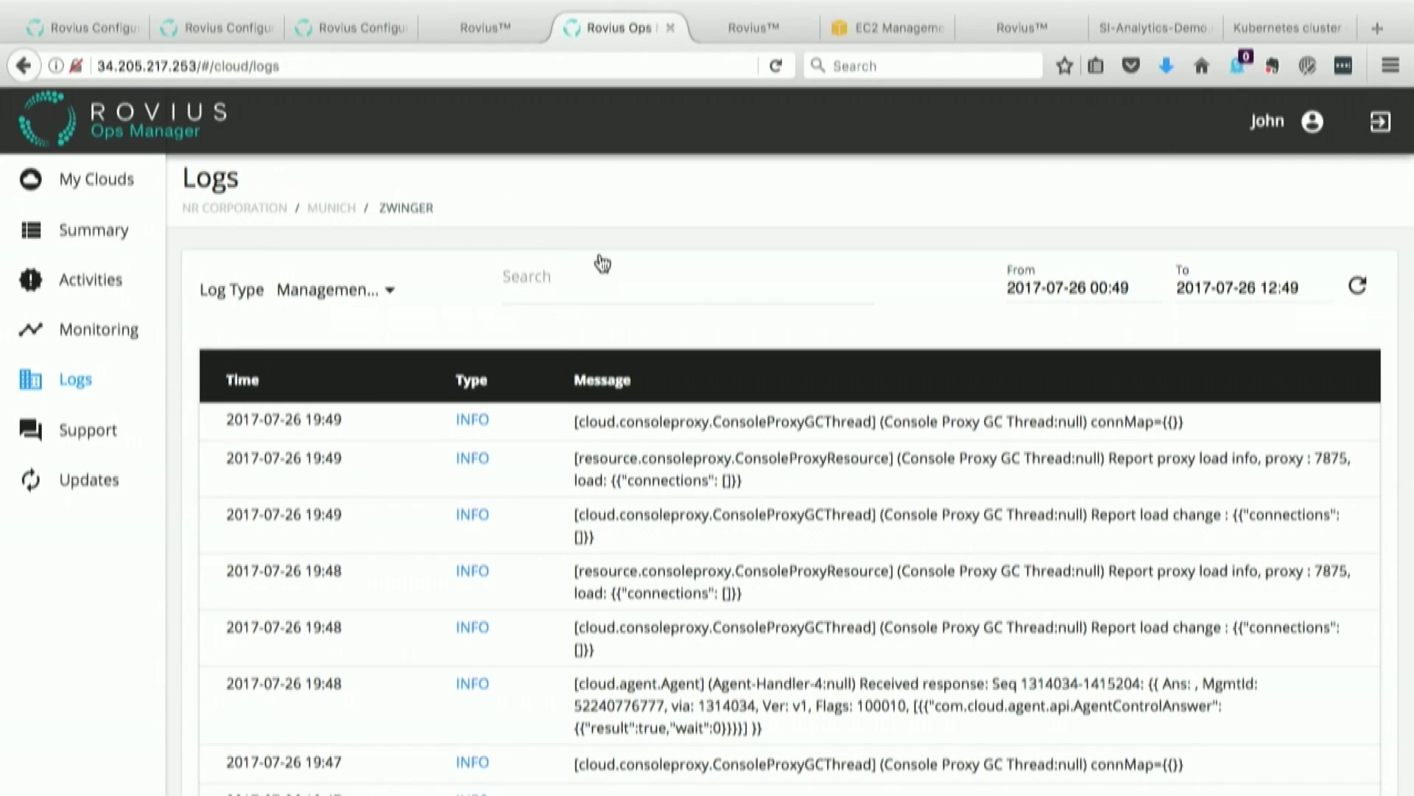
pyautogui.click(619, 288)
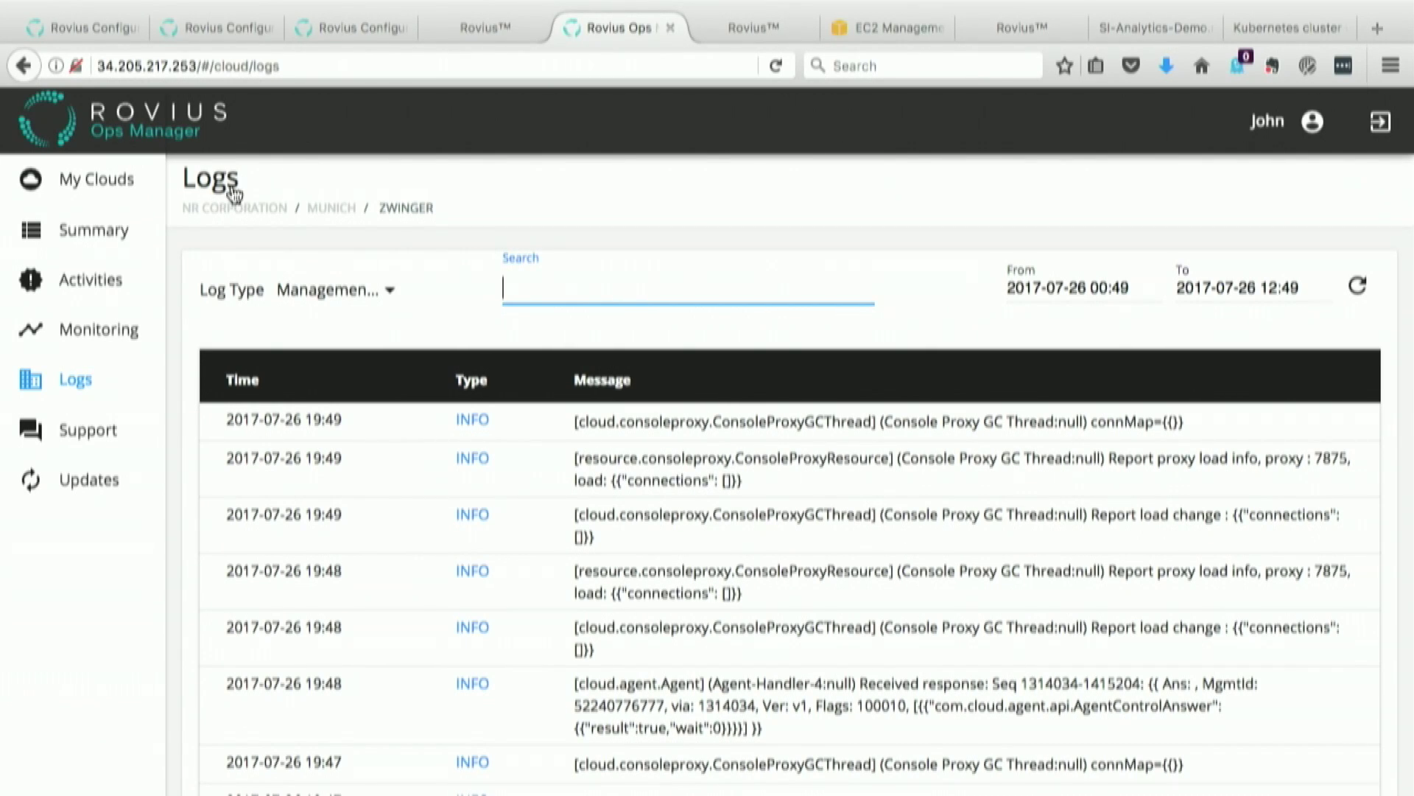
# Step: From Zwinger's Summary, follow the Virtual Machines '2 Failures' link to the failed Creating VM event on i-75-1188-vm
pyautogui.click(101, 233)
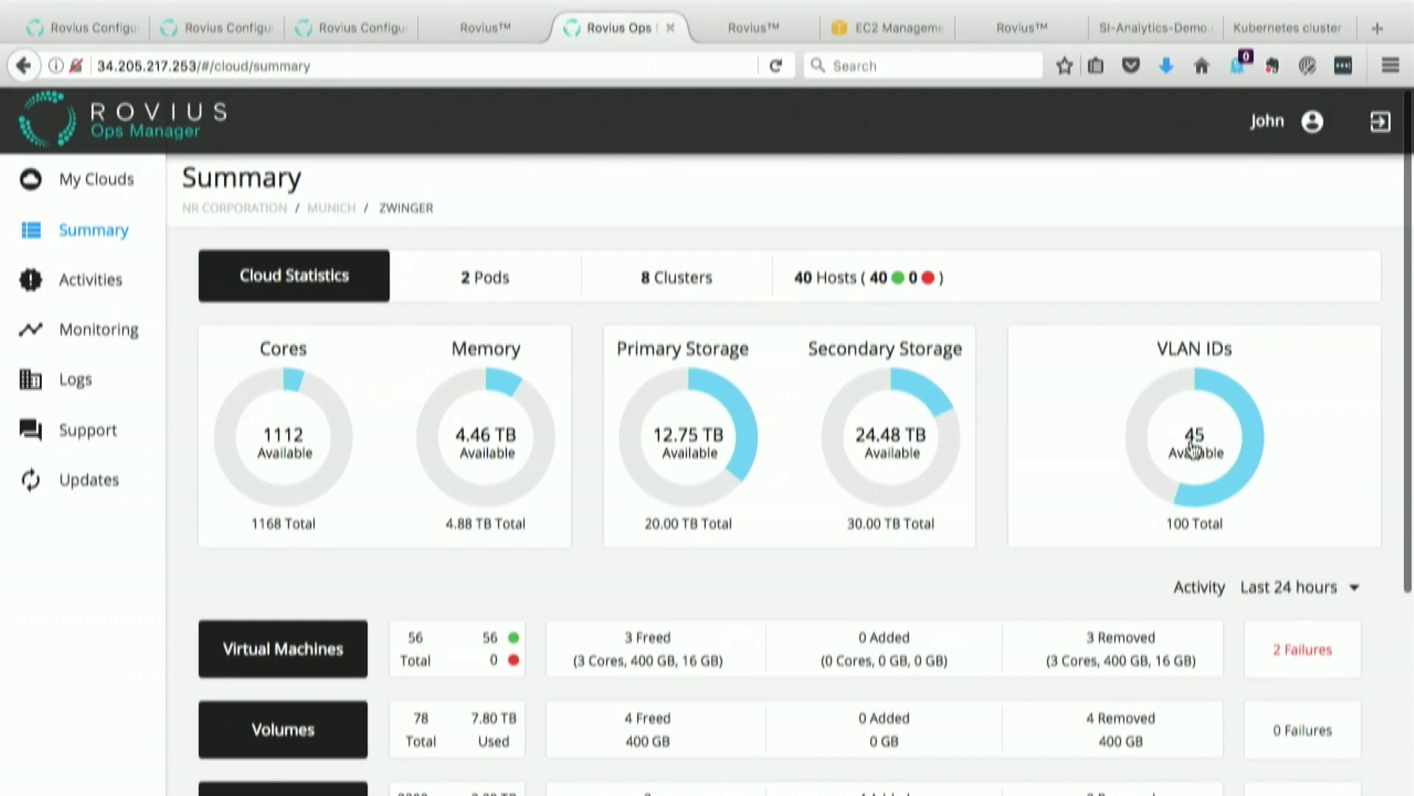
pyautogui.moveTo(1193, 448)
pyautogui.scroll(-2, 1105, 603)
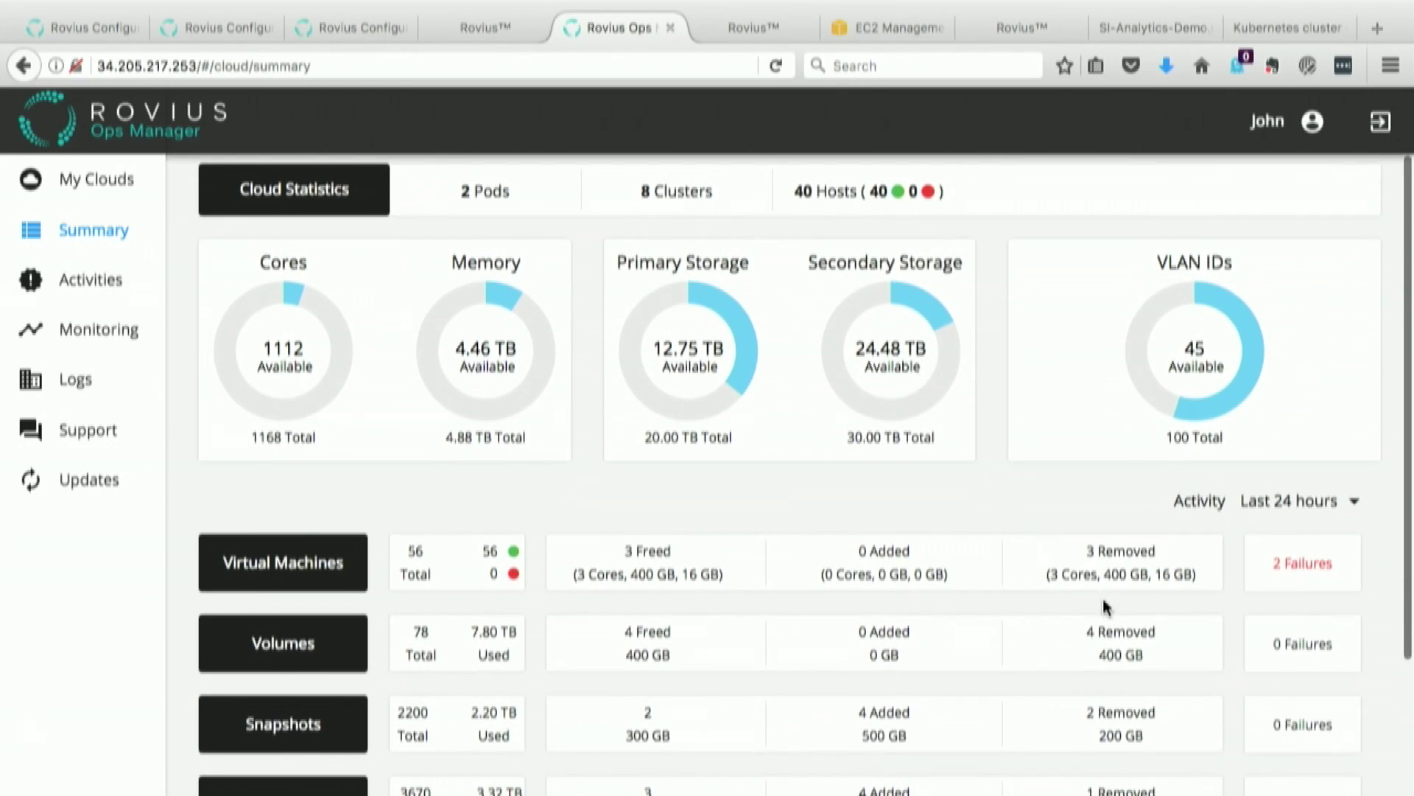
pyautogui.click(1303, 568)
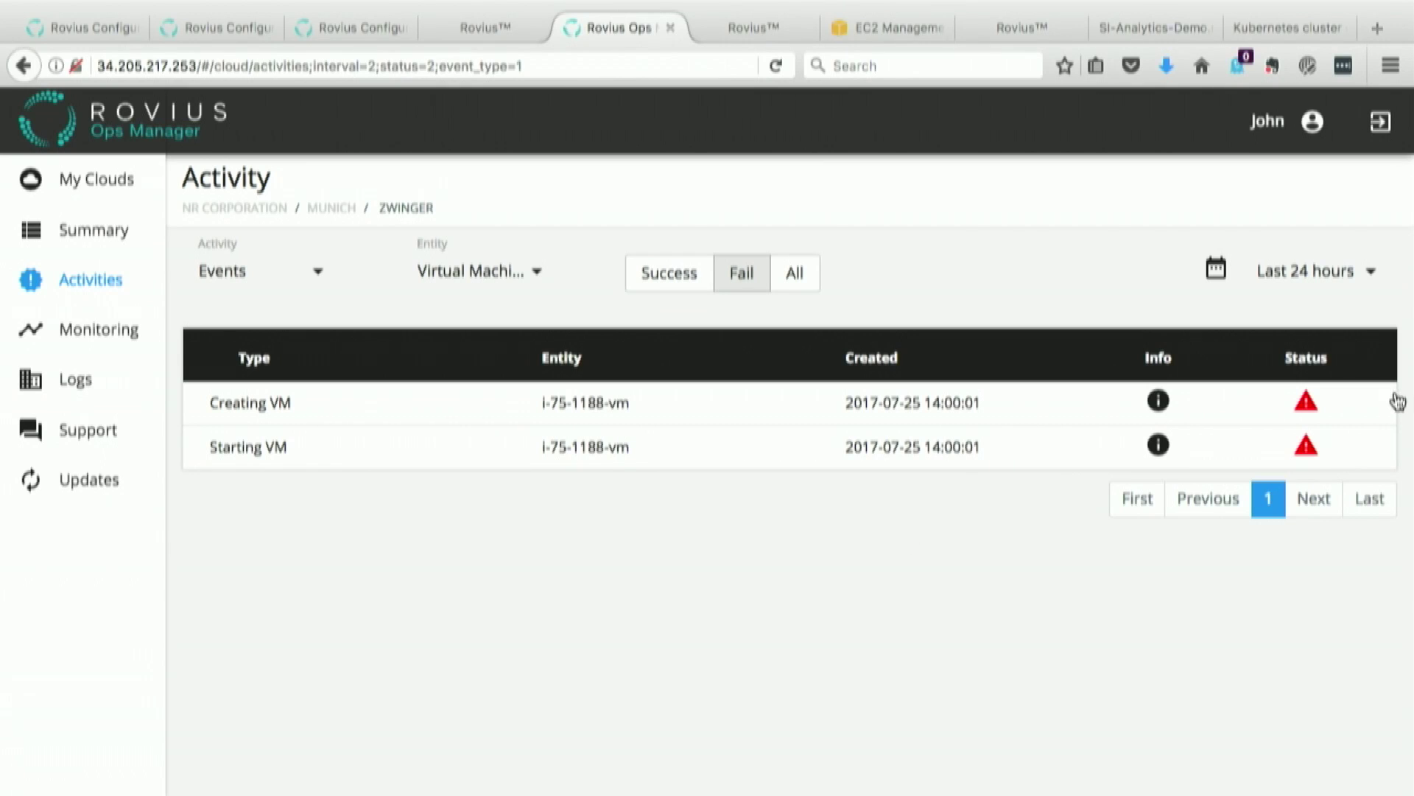
pyautogui.moveTo(1309, 407)
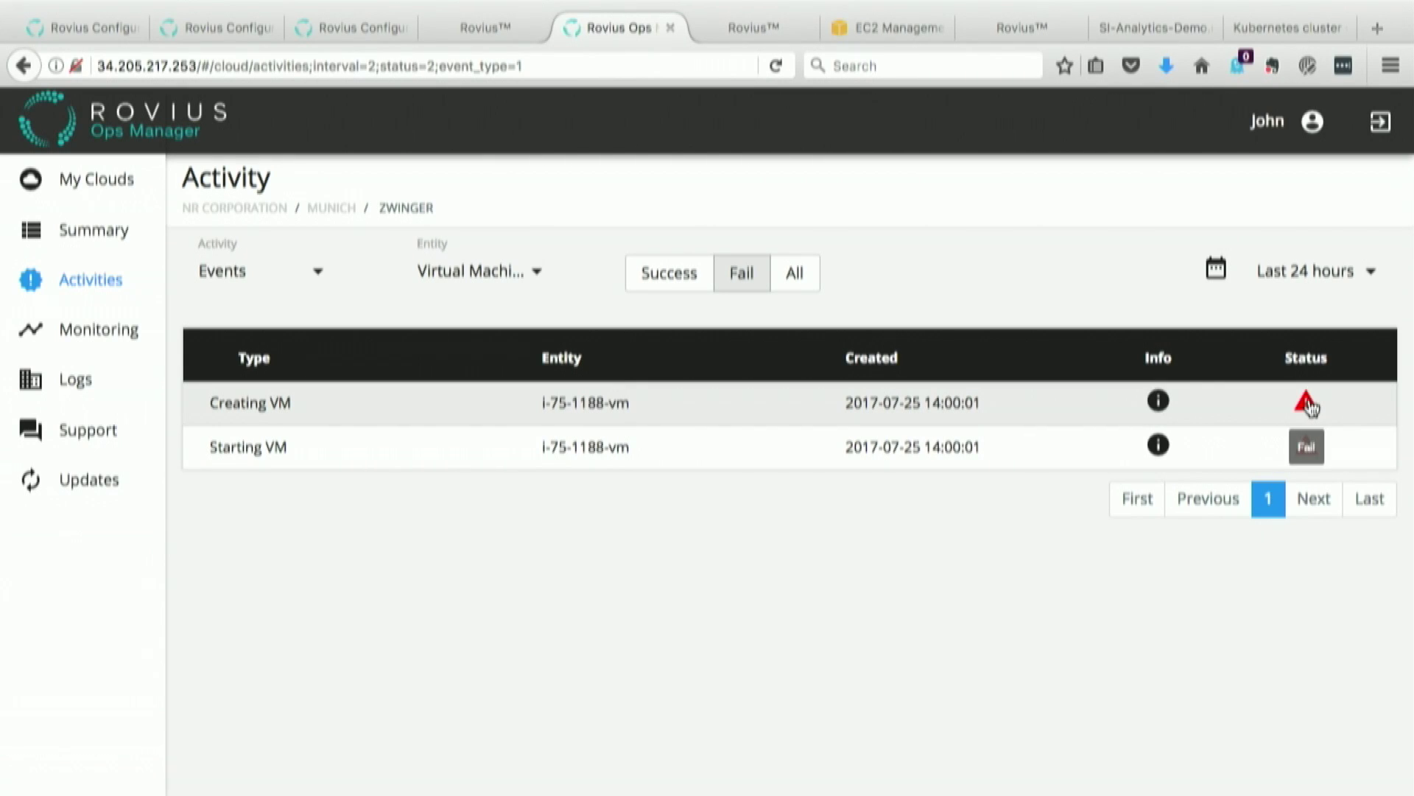
pyautogui.click(1309, 406)
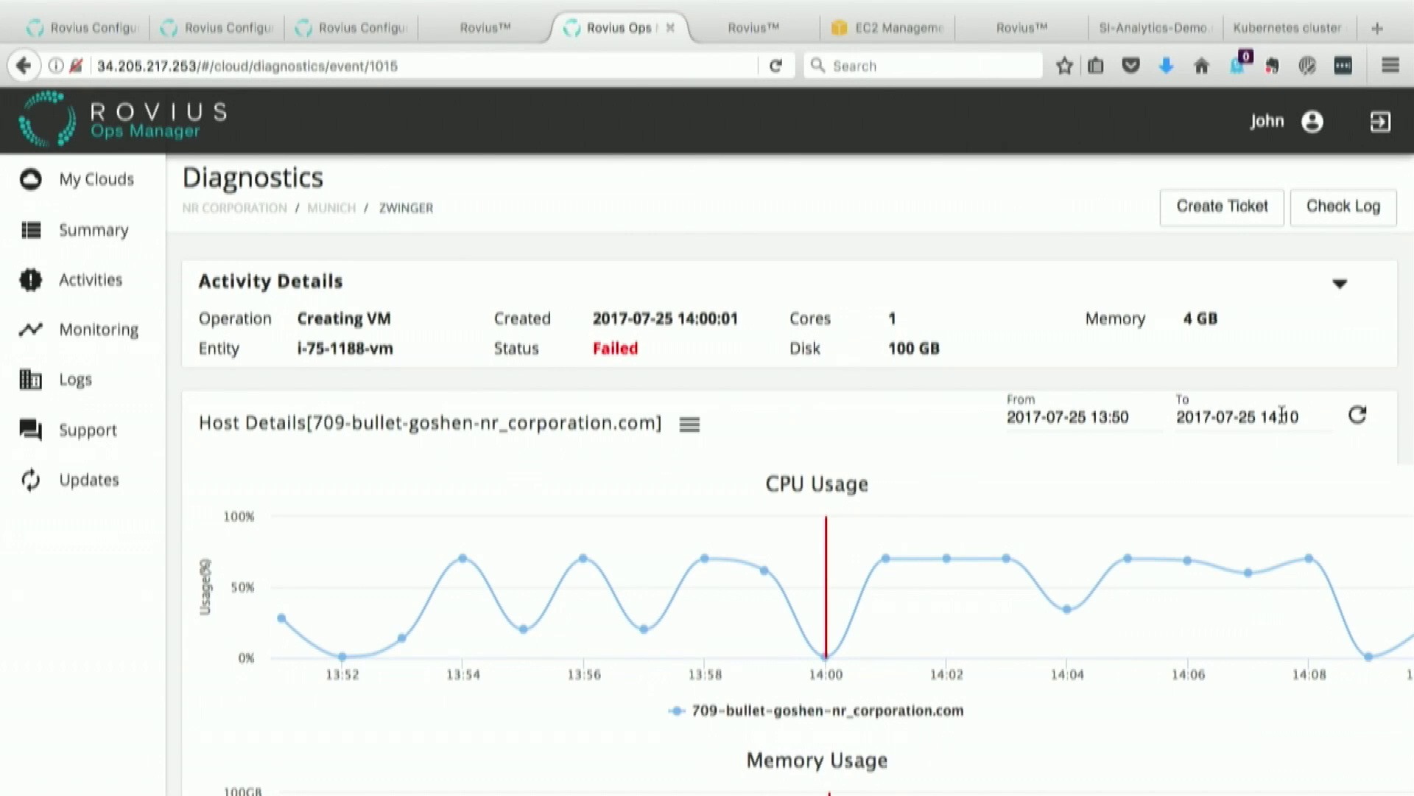
# Step: Scroll through the failed event's host CPU, memory and storage Diagnostics charts, then open its Logs Details
pyautogui.moveTo(979, 532)
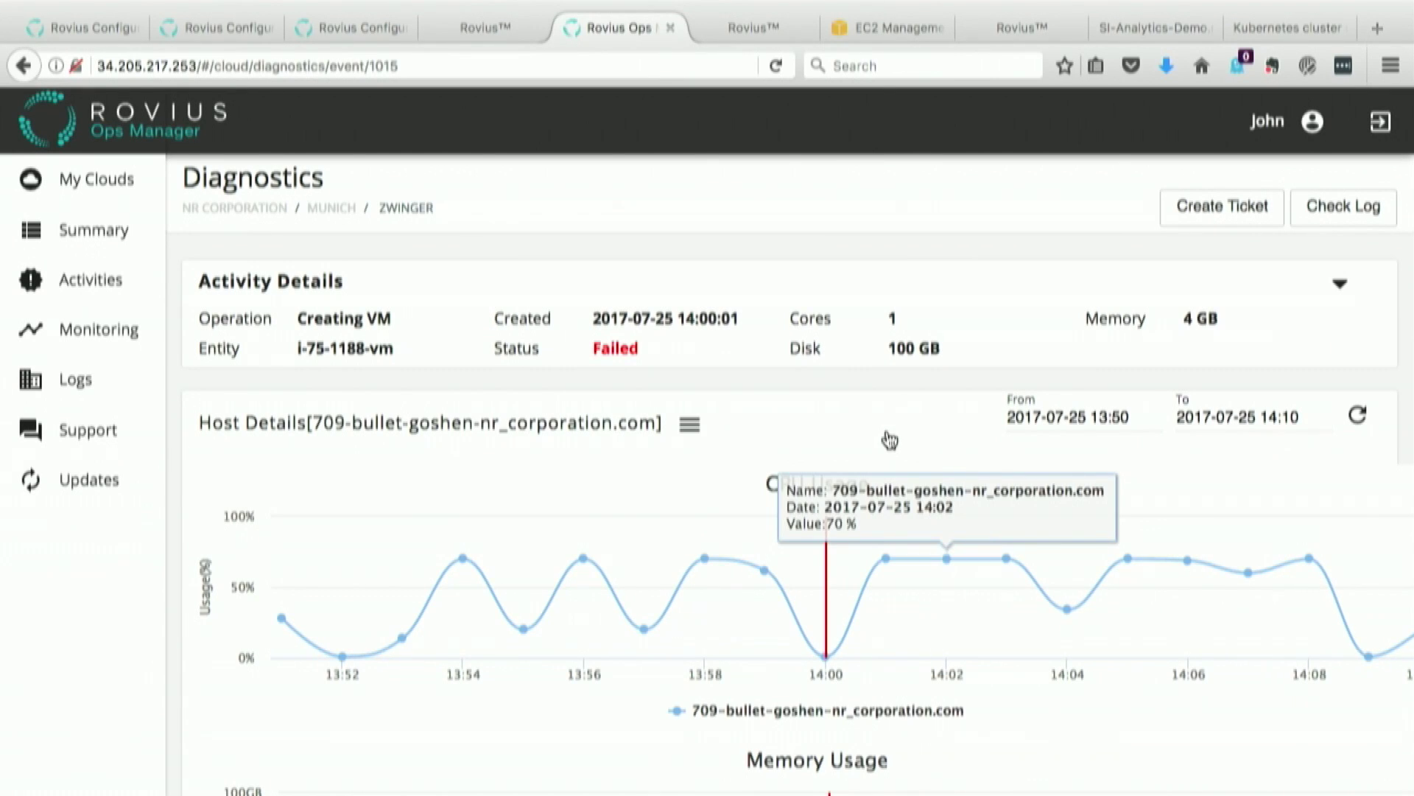
pyautogui.scroll(-3, 671, 464)
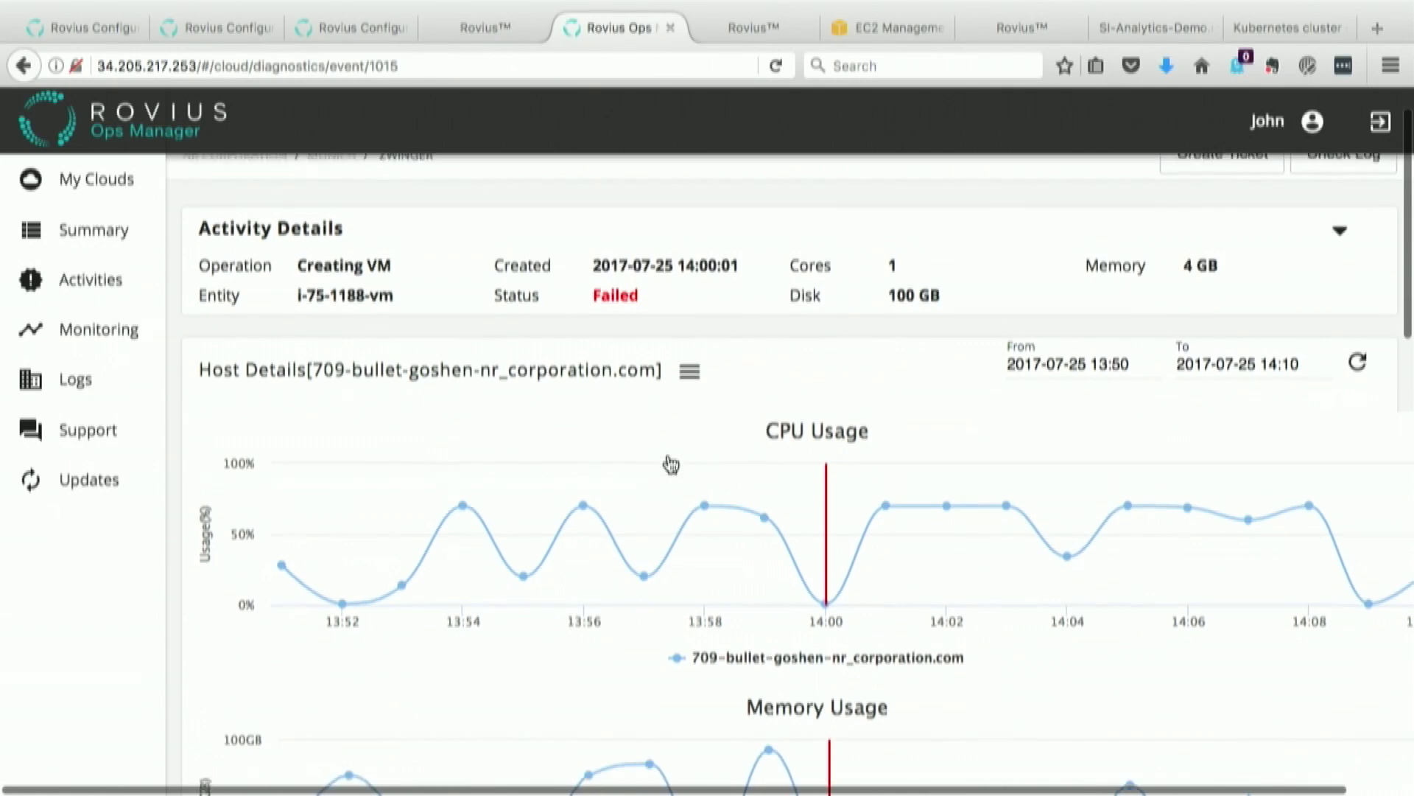
pyautogui.scroll(-2, 670, 465)
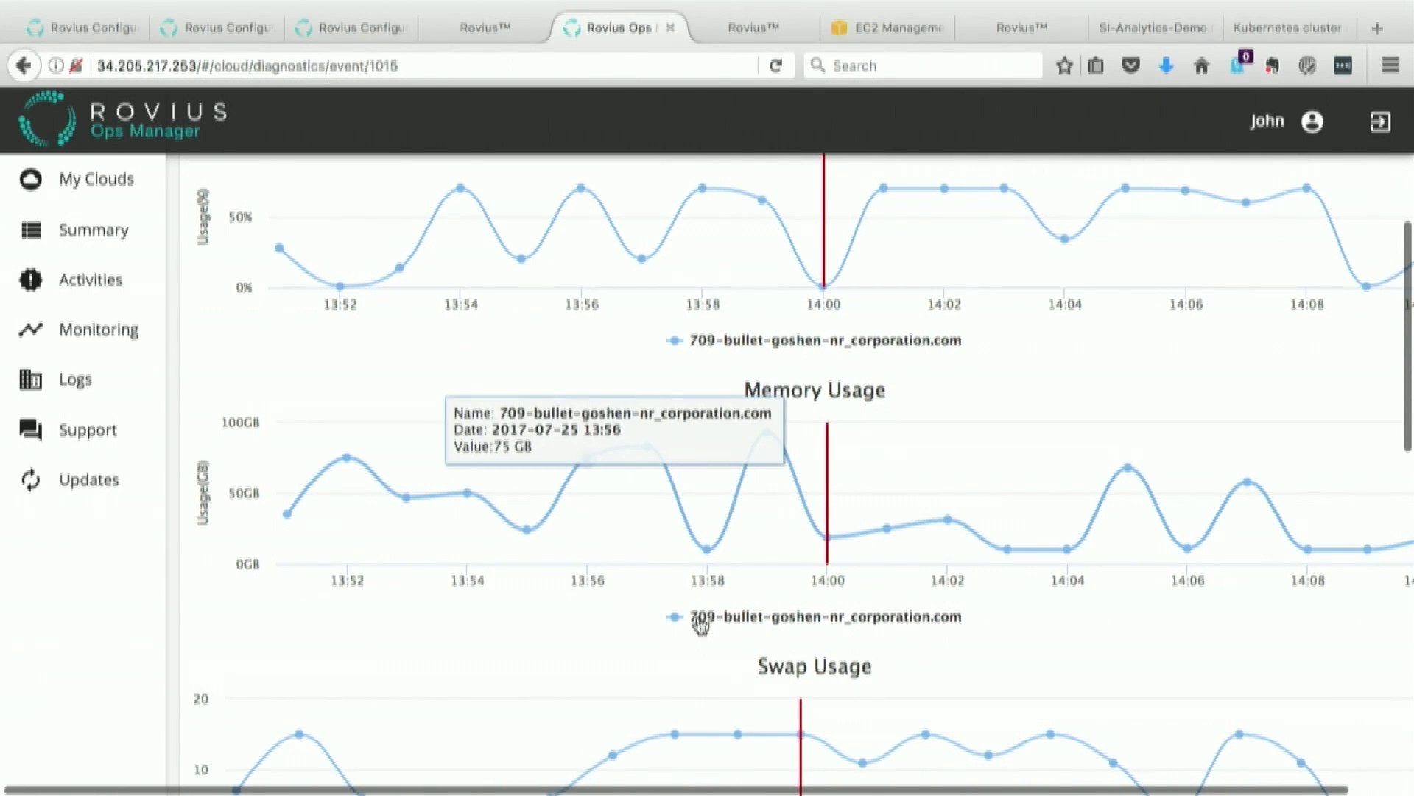
pyautogui.scroll(5, 974, 418)
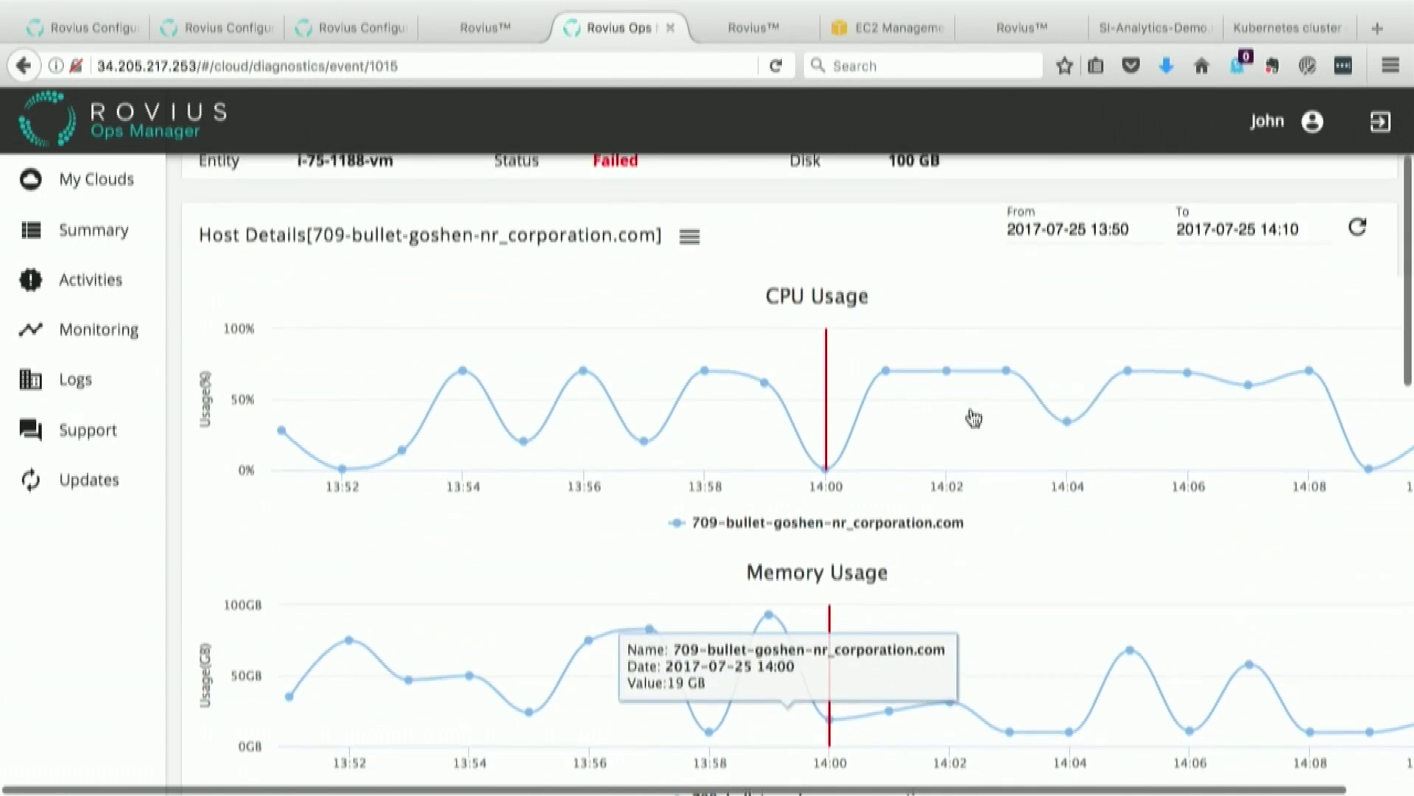
pyautogui.scroll(-10, 974, 418)
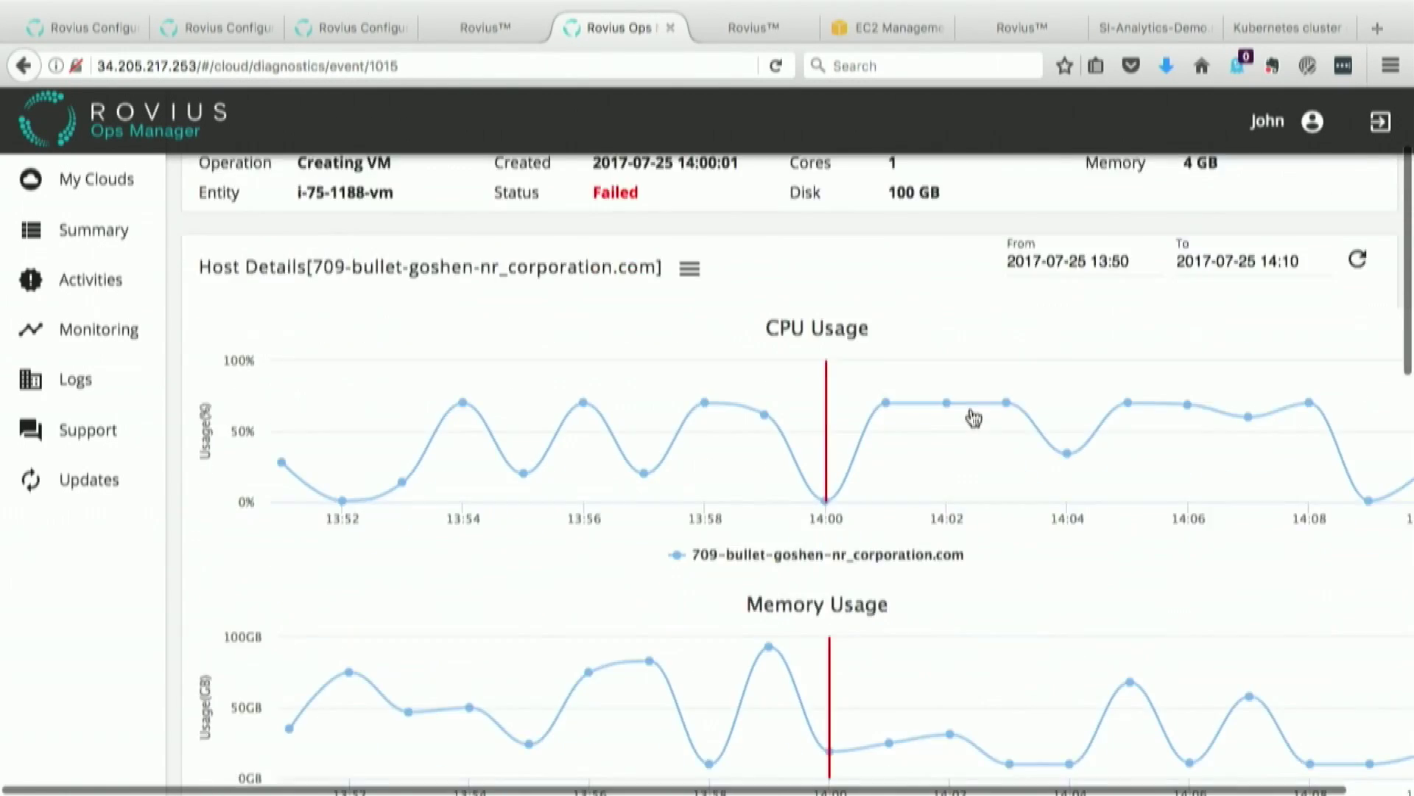
pyautogui.scroll(-4, 974, 418)
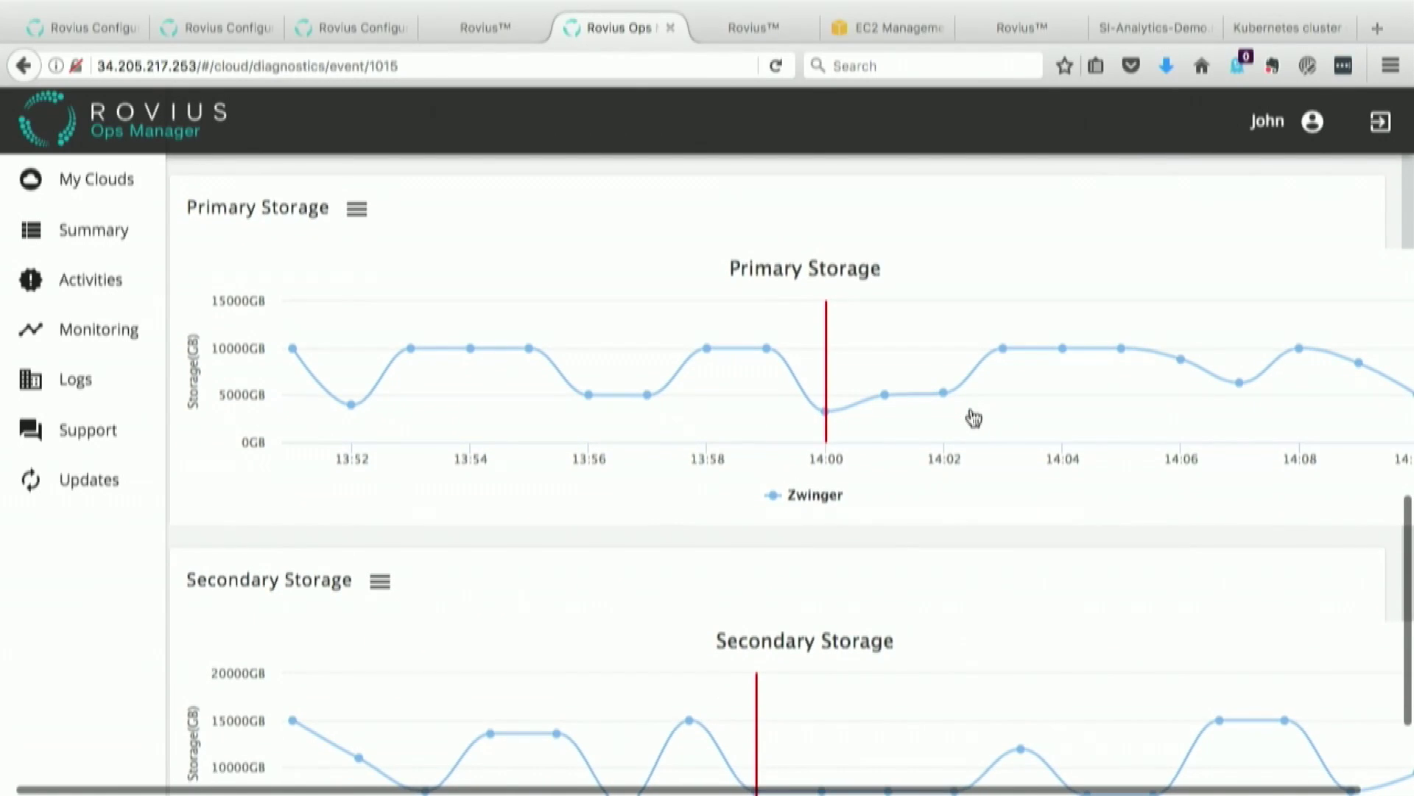
pyautogui.scroll(12, 973, 418)
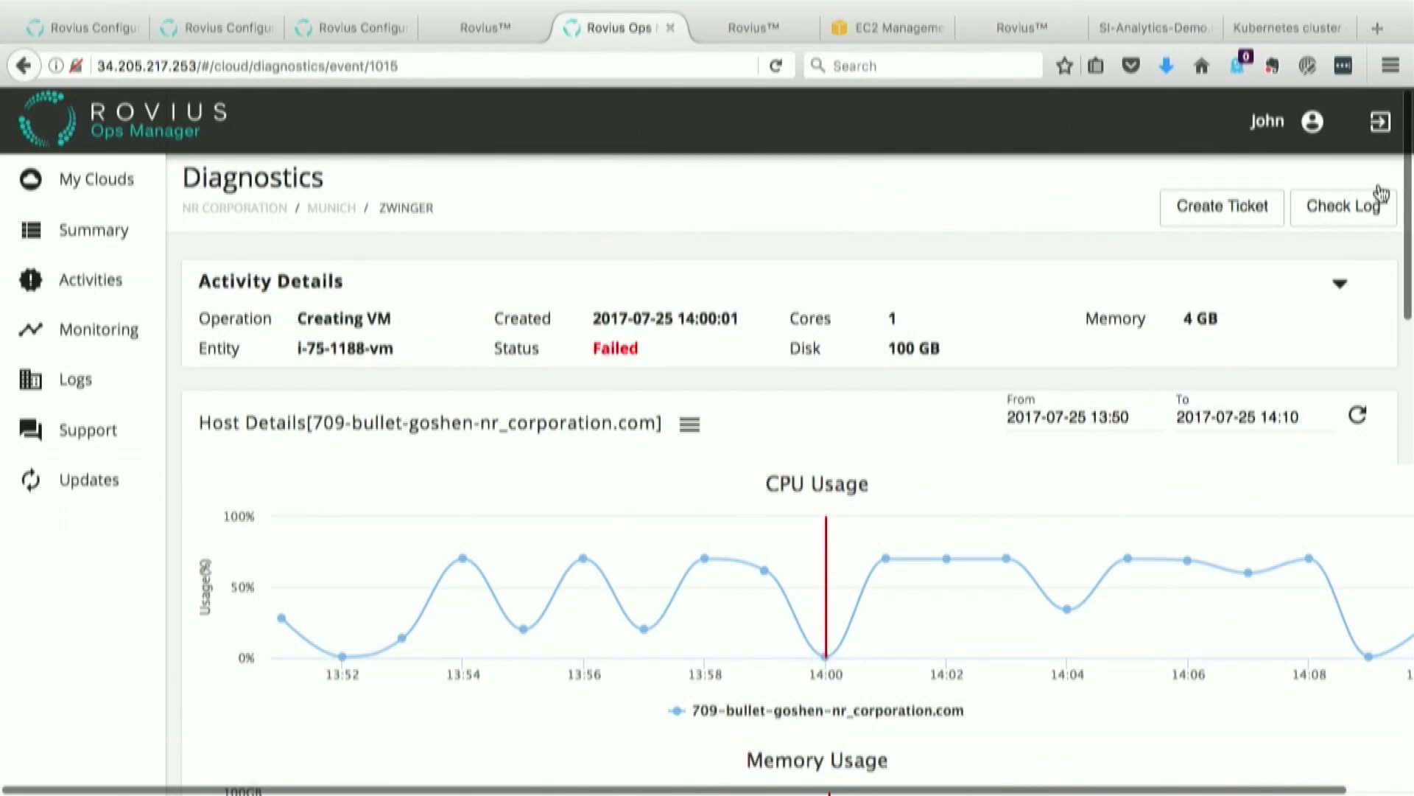
pyautogui.click(1349, 207)
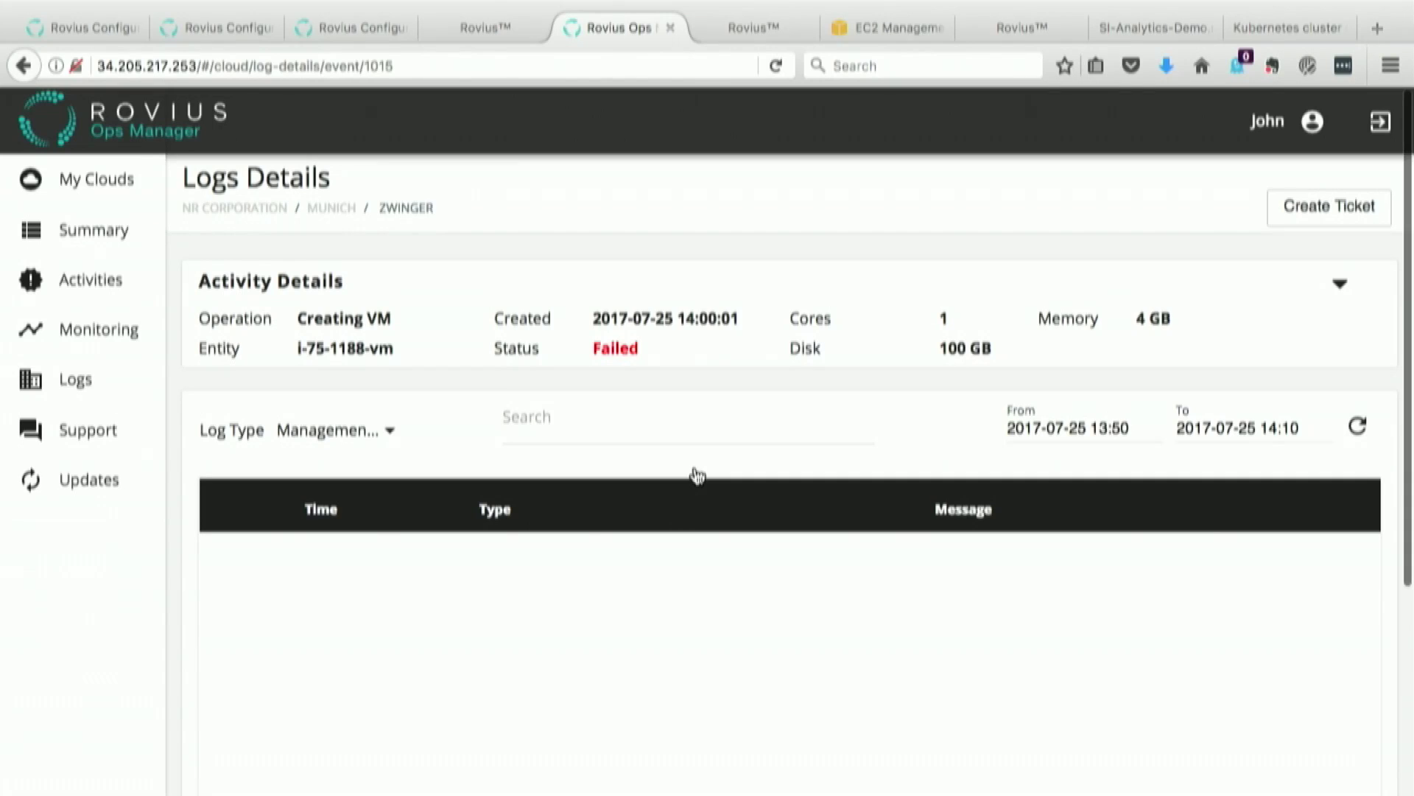
# Step: Filter the Logs Details management log by 'error' and scan the DeployVMCmd and startVirtualMachine stack traces
pyautogui.scroll(-8, 577, 586)
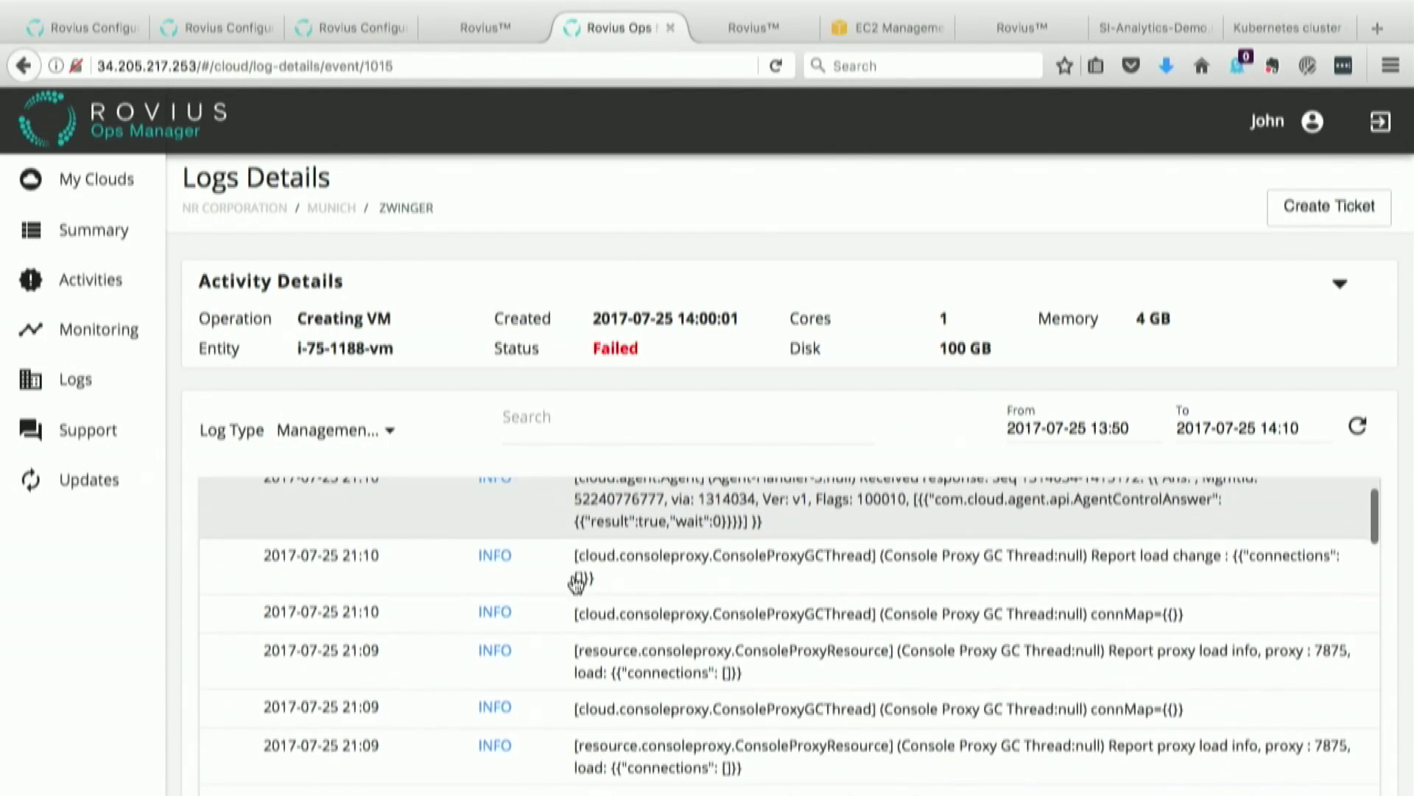
pyautogui.click(514, 418)
pyautogui.write('error')
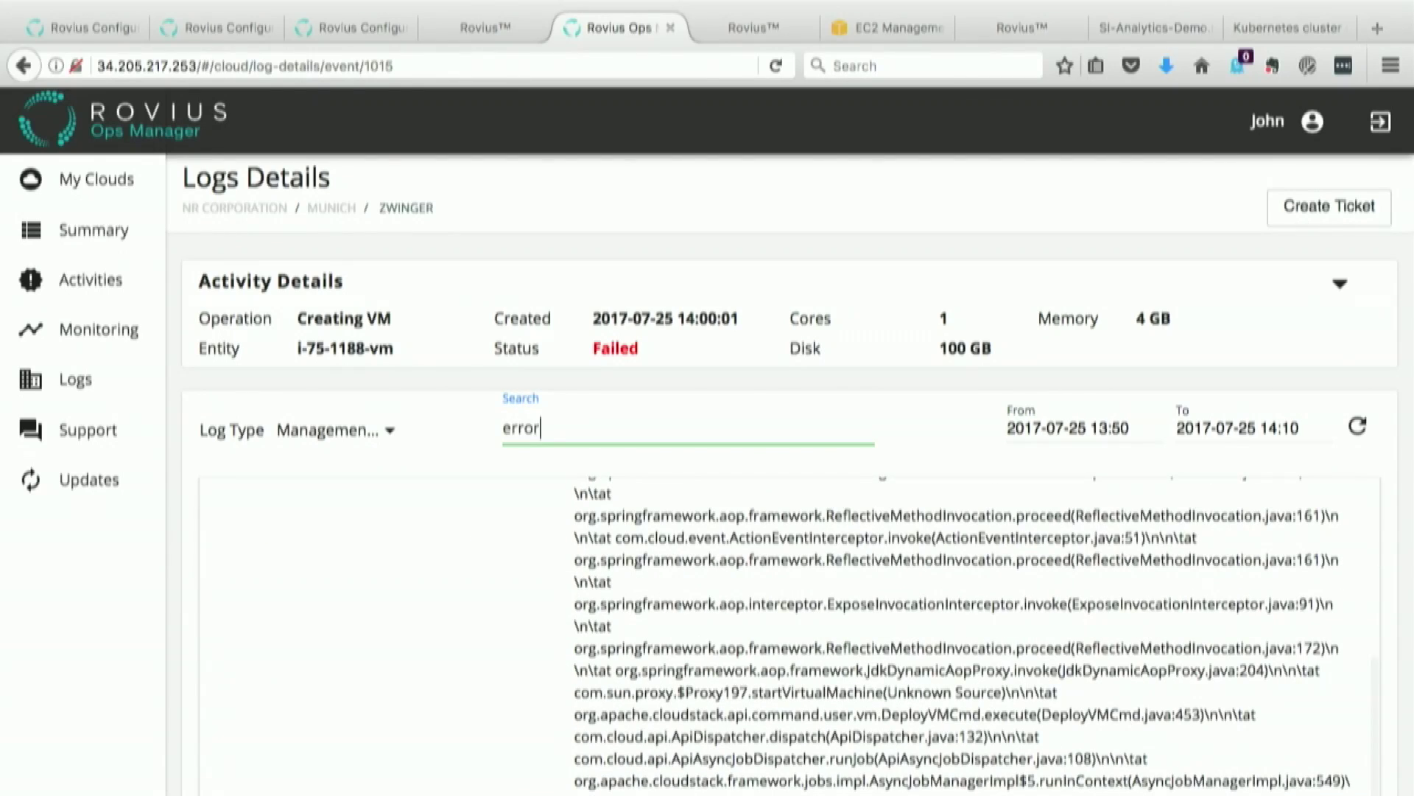
pyautogui.scroll(-3, 551, 568)
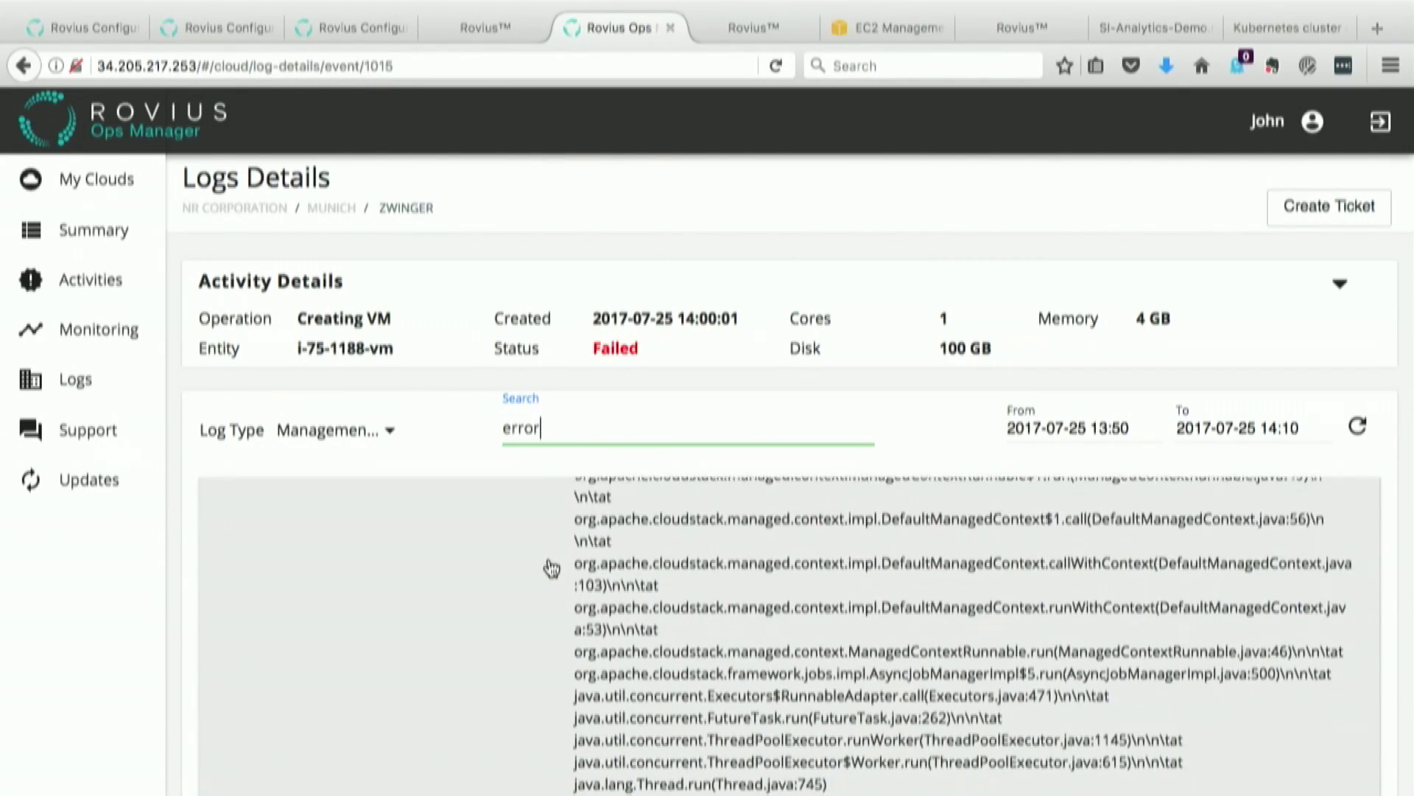
pyautogui.scroll(5, 552, 568)
pyautogui.scroll(3, 552, 568)
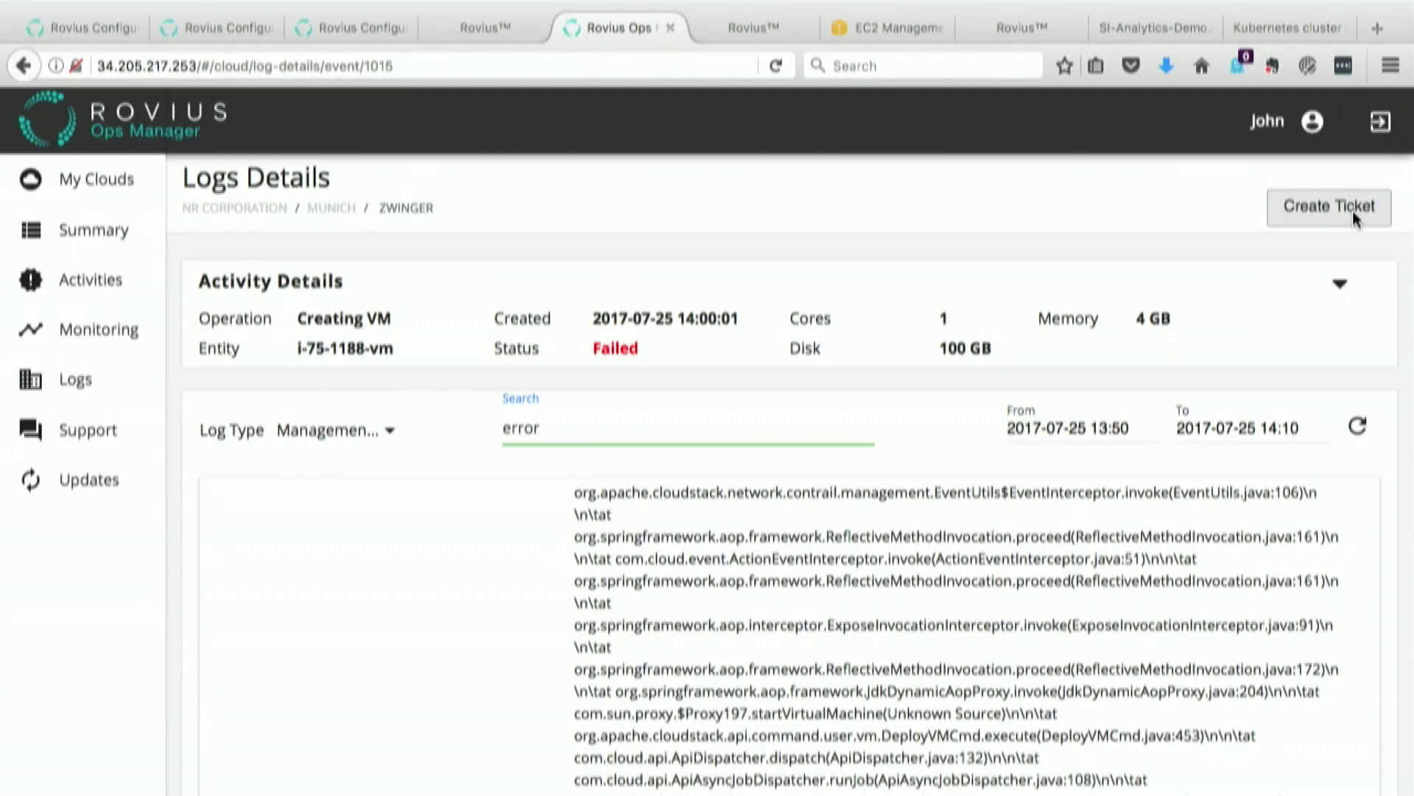
# Step: Start a support ticket for the failed event and title it 'VM Failure'
pyautogui.click(1354, 219)
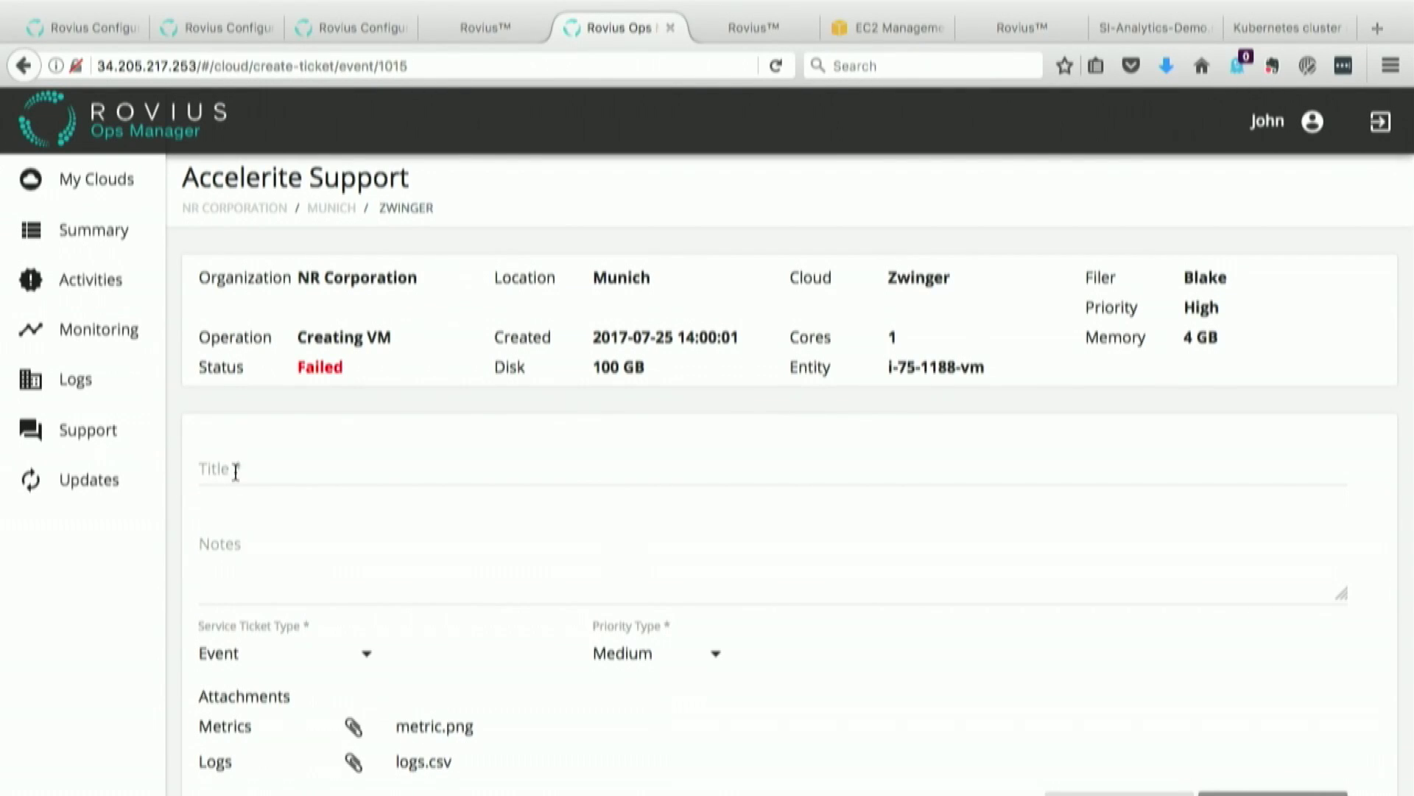
pyautogui.click(232, 473)
pyautogui.write('create')
pyautogui.press('BackSpace')
pyautogui.press('BackSpace')
pyautogui.press('BackSpace')
pyautogui.press('BackSpace')
pyautogui.press('BackSpace')
pyautogui.press('BackSpace')
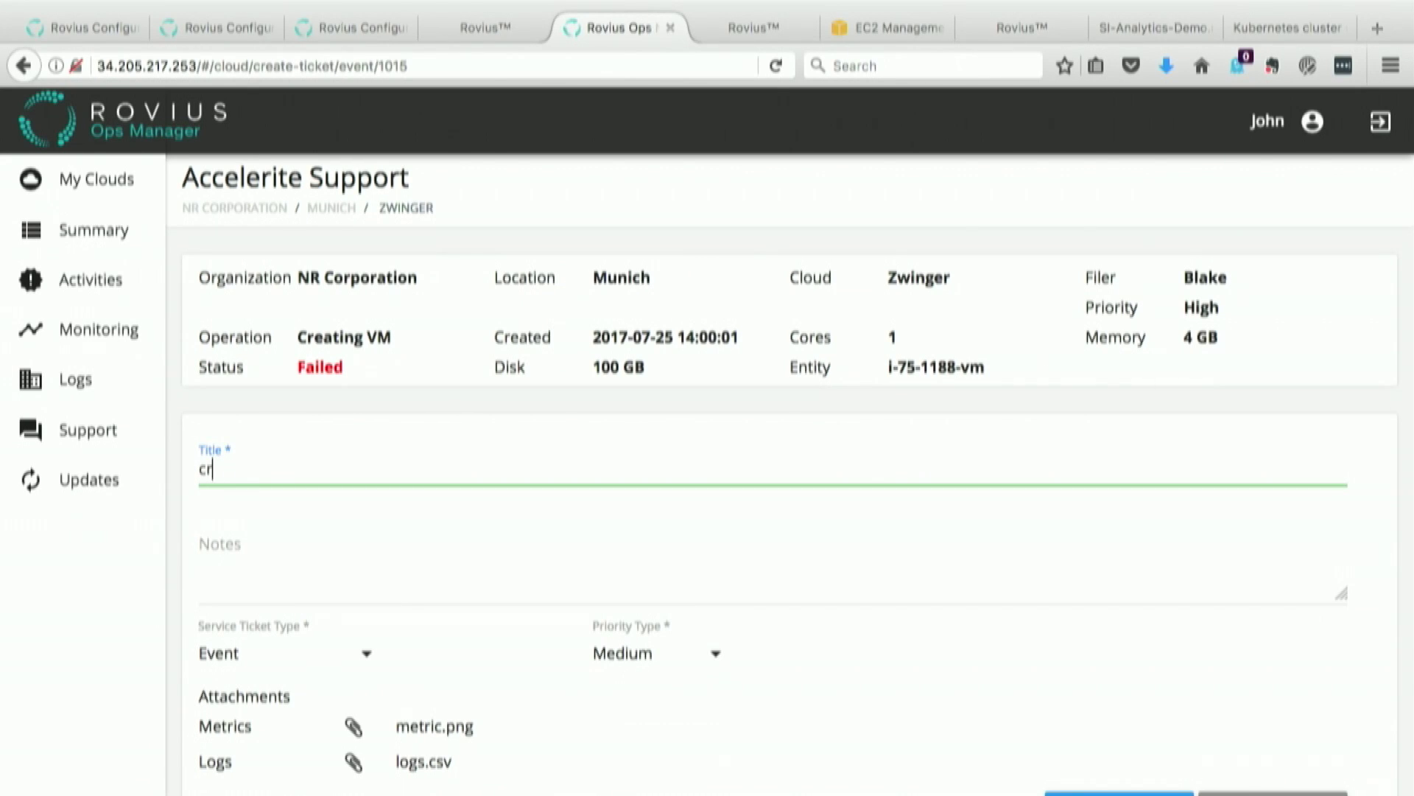
pyautogui.write('VM Failure')
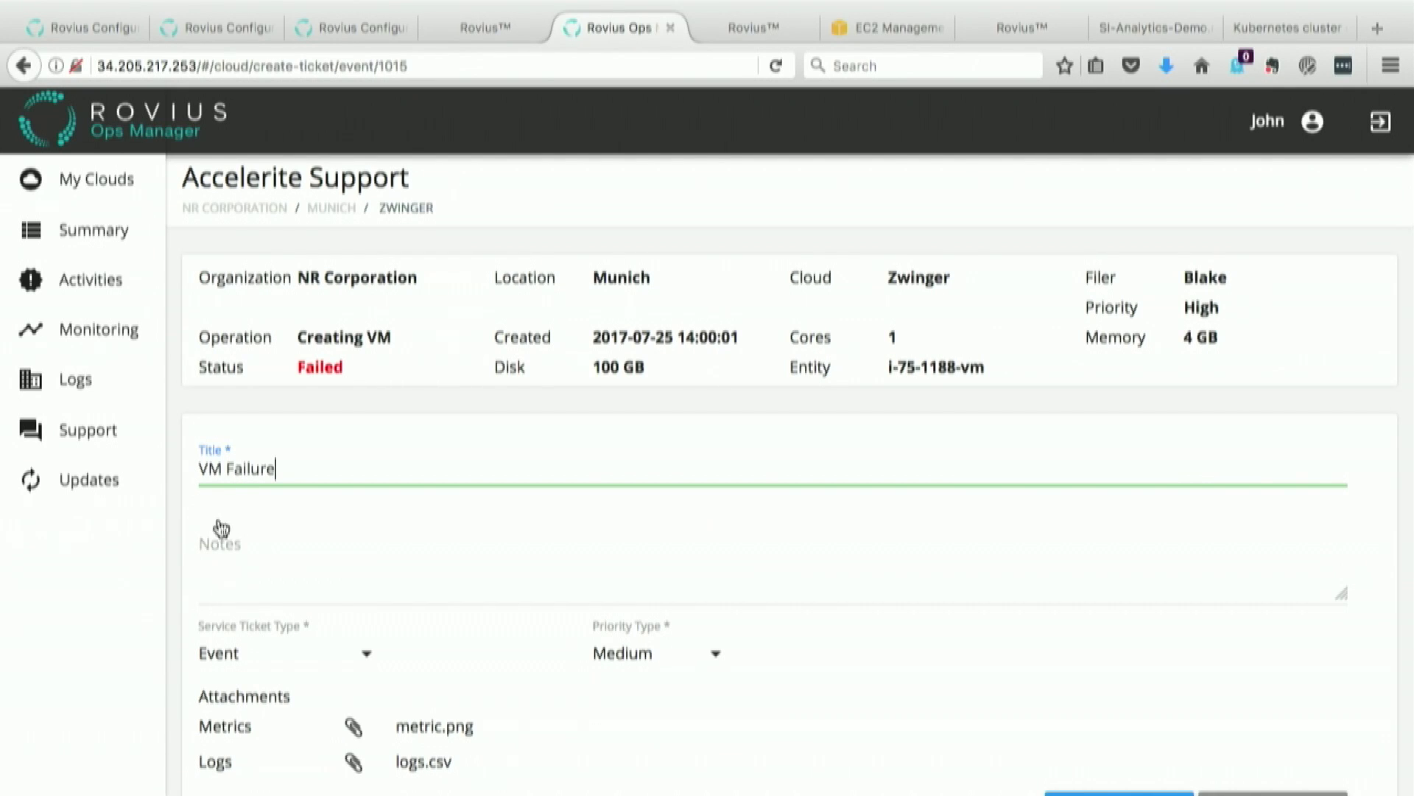
# Step: Add the note 'intermittent failures seen.' and create the ticket with metric.png and logs.csv attached
pyautogui.click(208, 588)
pyautogui.write('int')
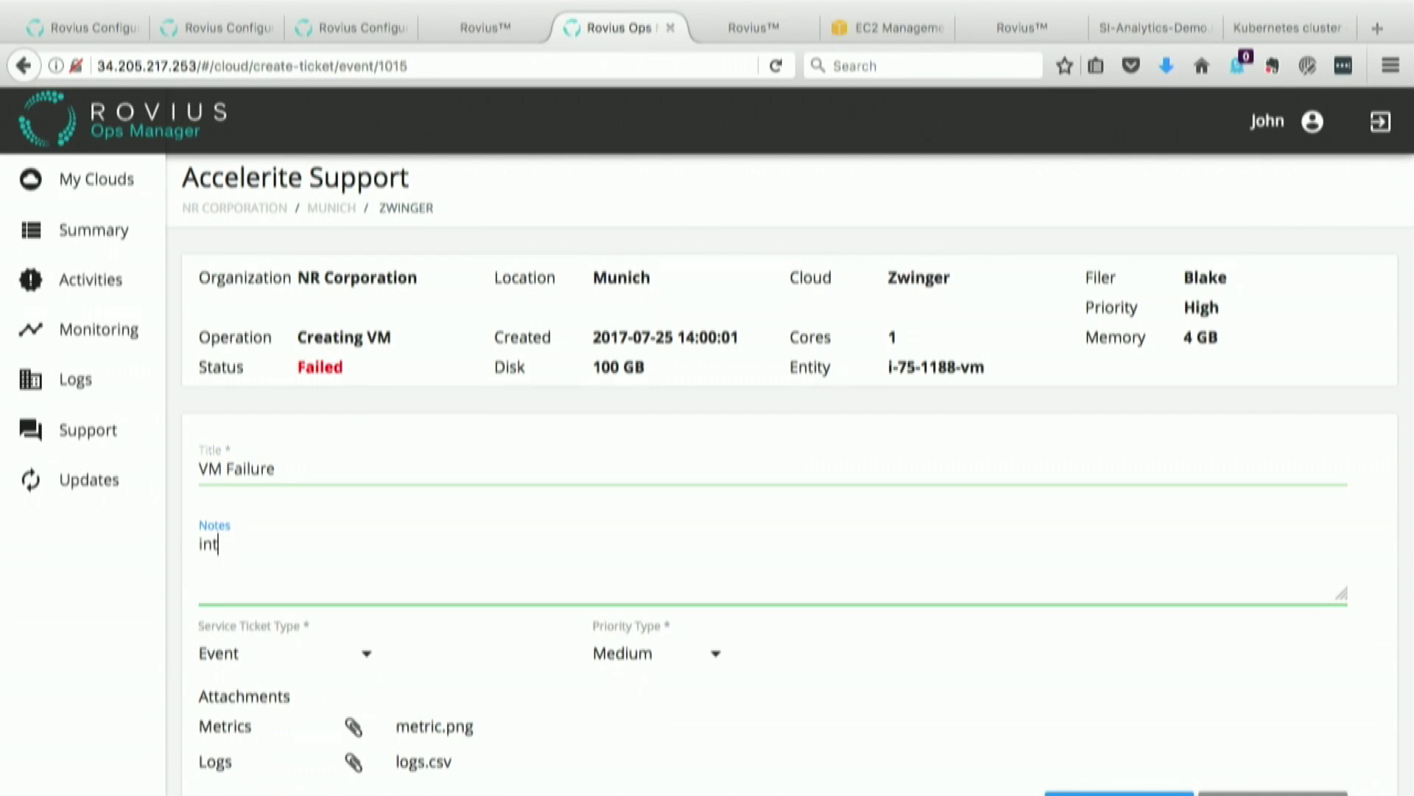
pyautogui.write('ermittent failures')
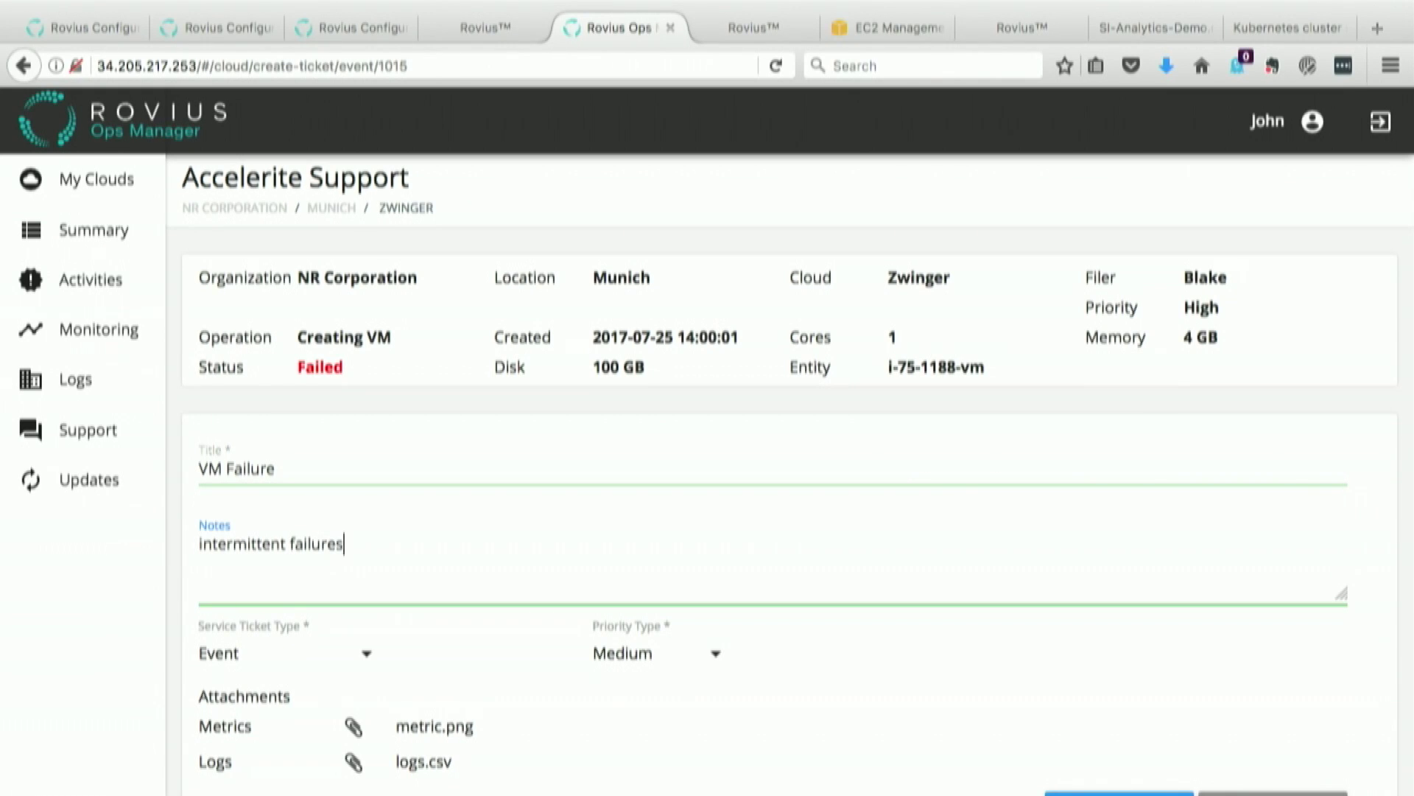
pyautogui.write(' seen.')
pyautogui.scroll(-3, 593, 590)
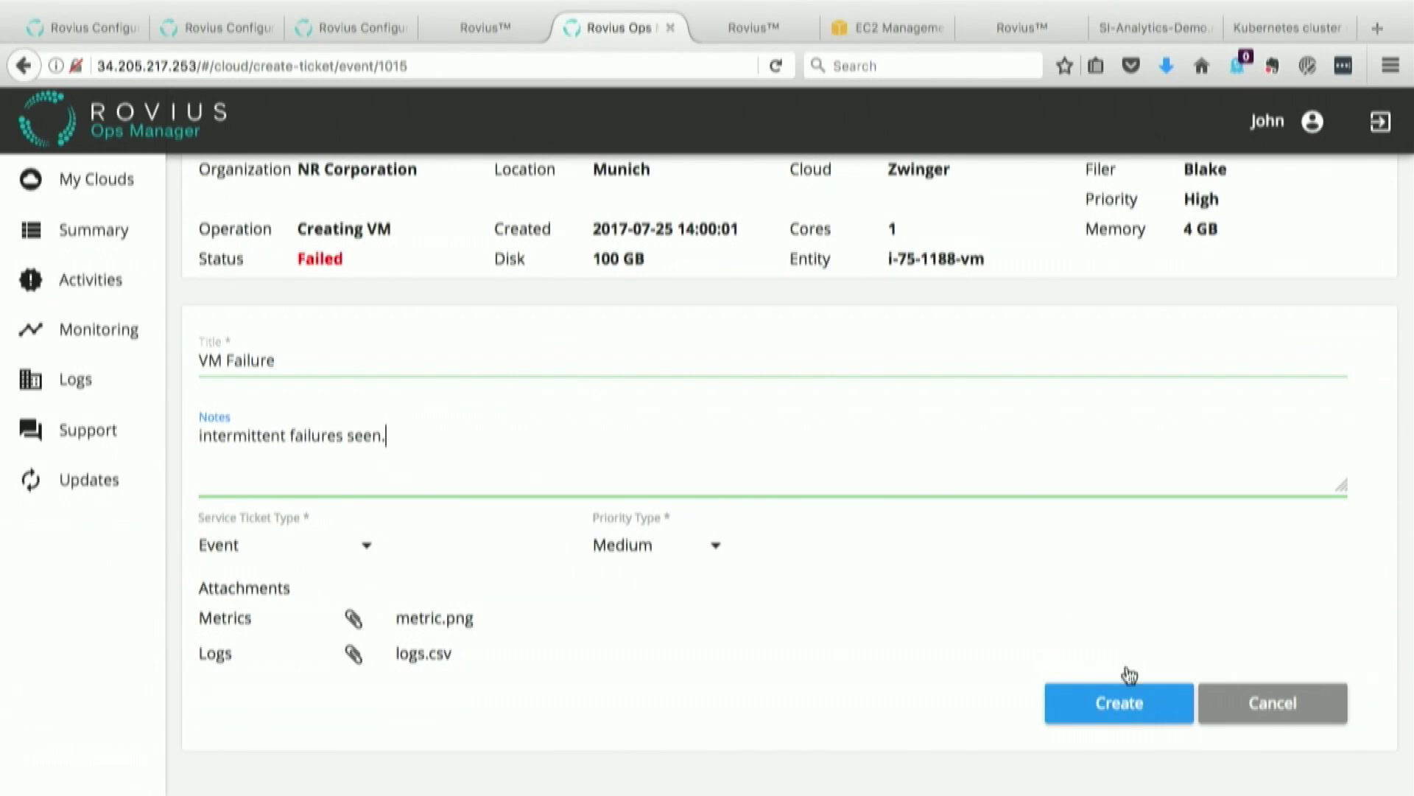
pyautogui.click(1117, 711)
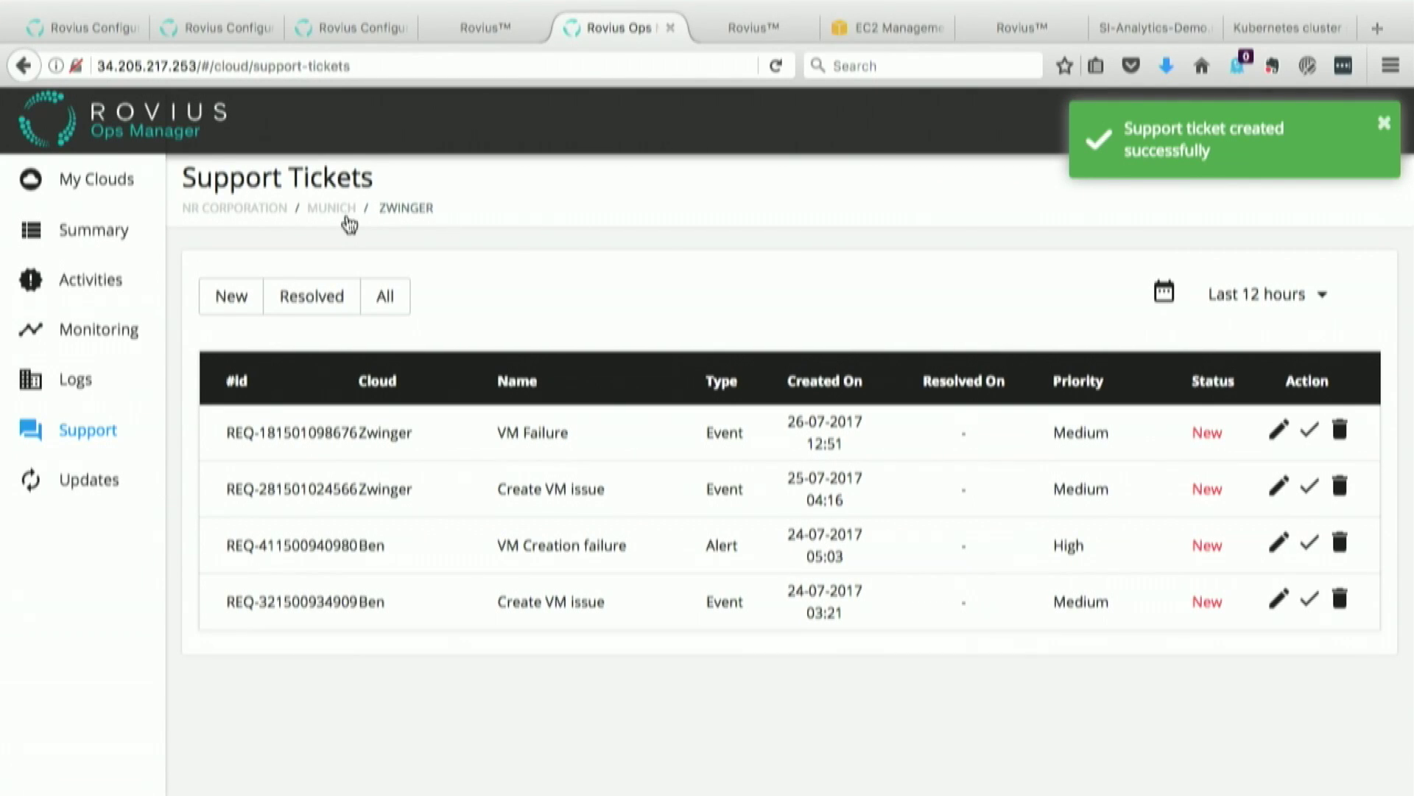
pyautogui.click(81, 380)
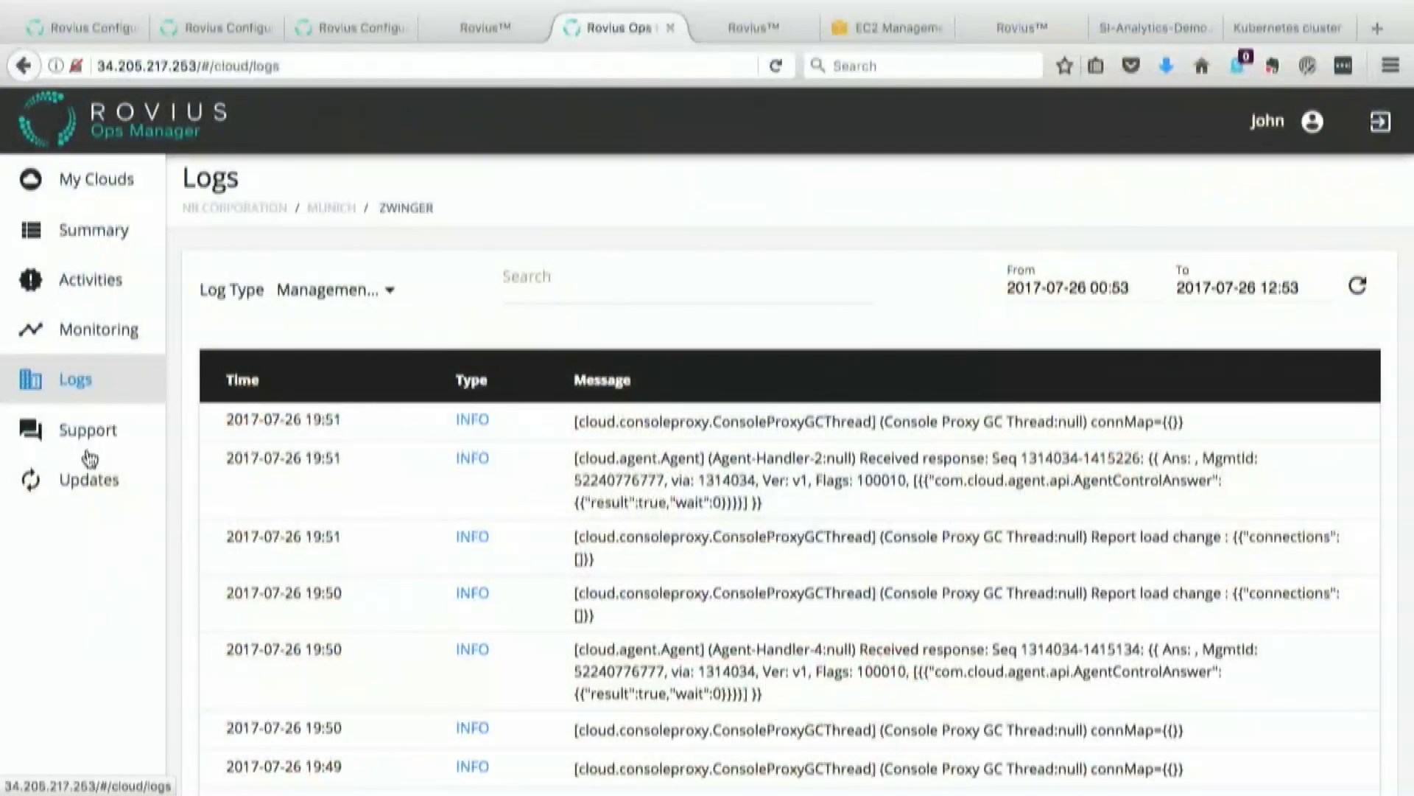
# Step: Review Zwinger's Updates list, then switch to the browser tab showing the Rovius Cloud sign-in page
pyautogui.click(87, 477)
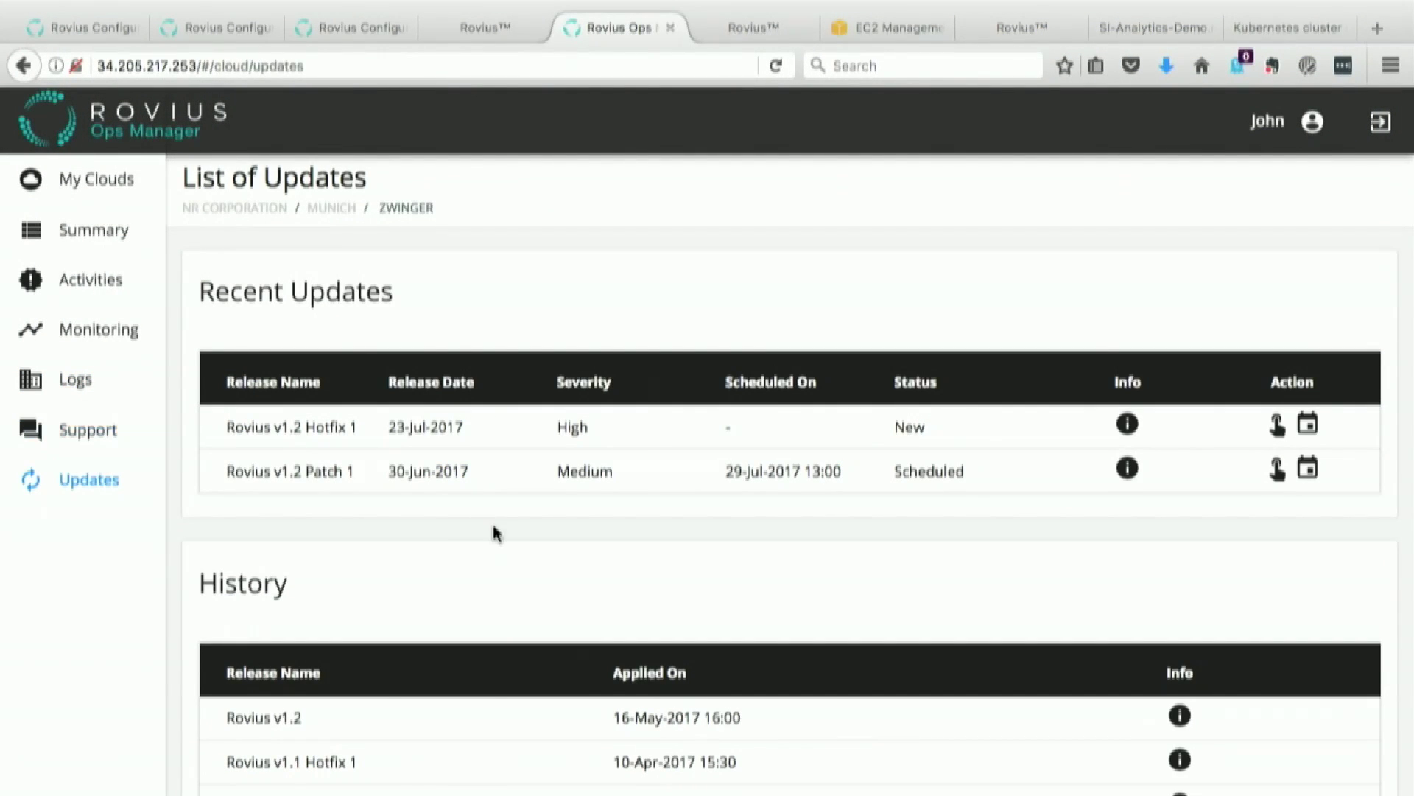
pyautogui.scroll(-3, 493, 530)
pyautogui.scroll(3, 496, 535)
pyautogui.click(738, 33)
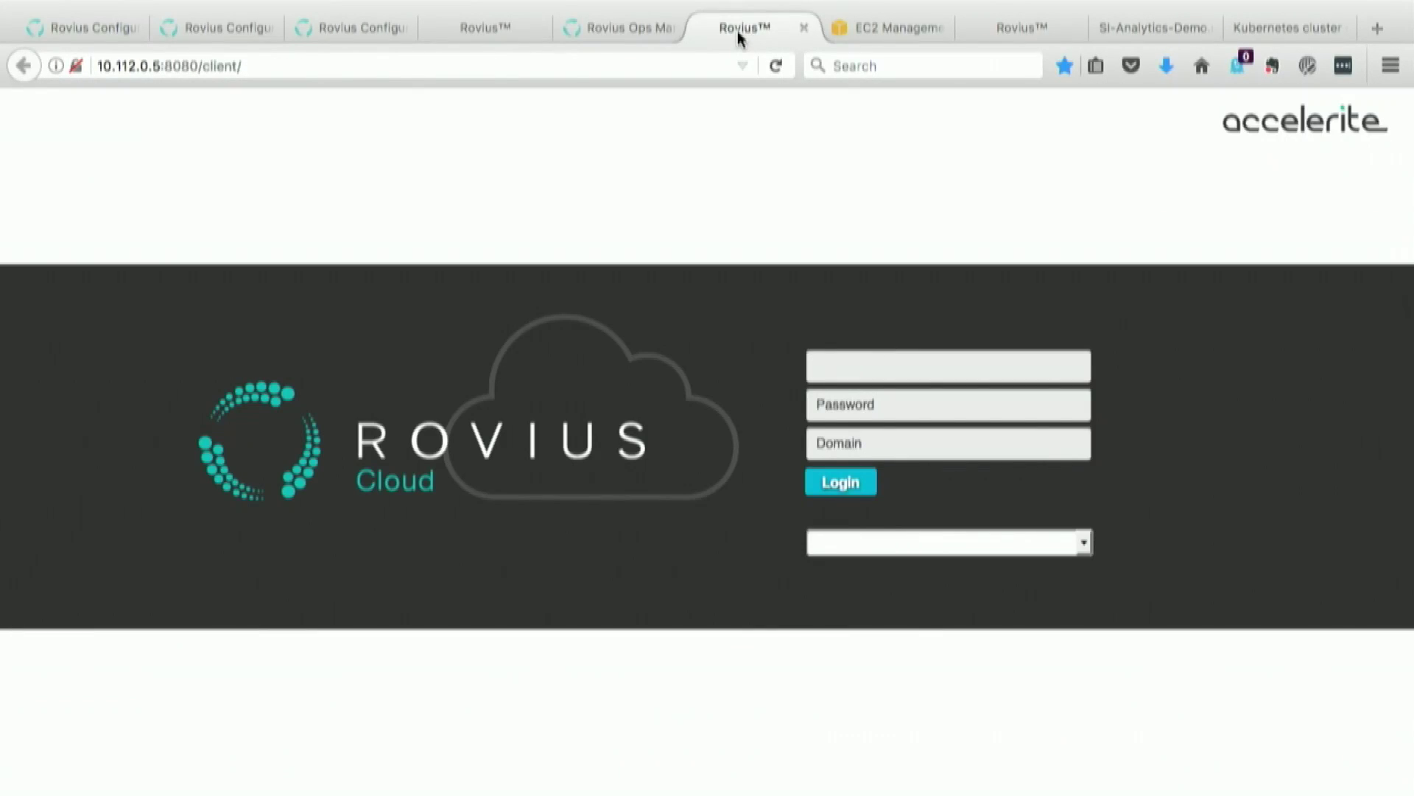